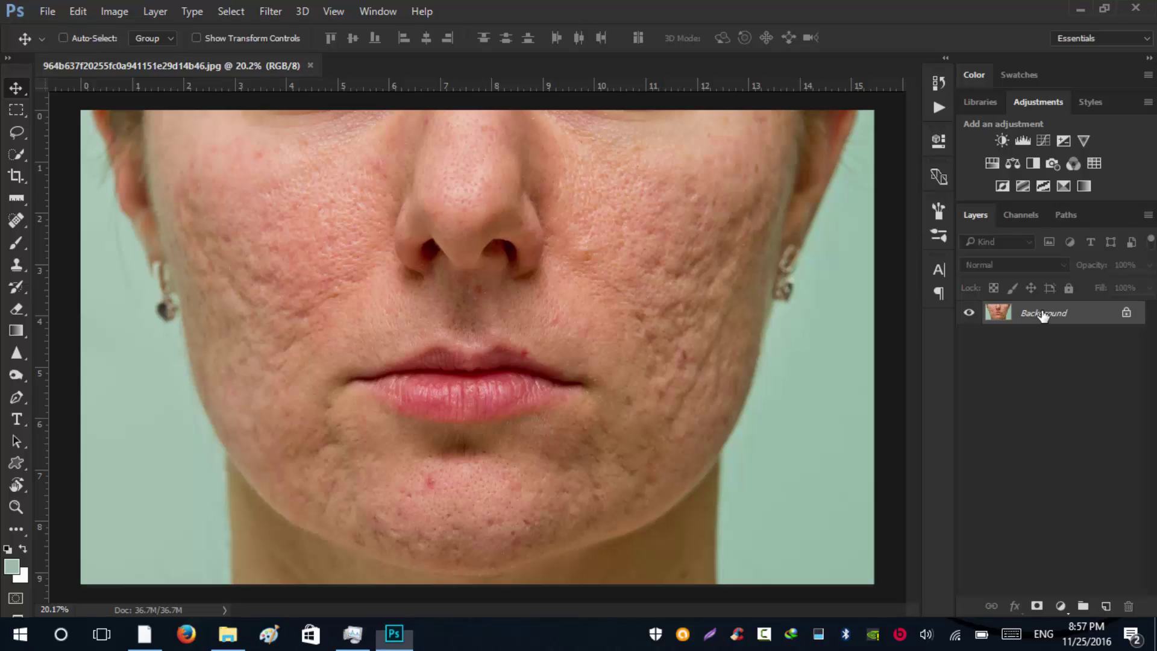
Step: Make two copies of the Background layer and hide the uppermost copy
left_click_drag(1055, 322, 1106, 605)
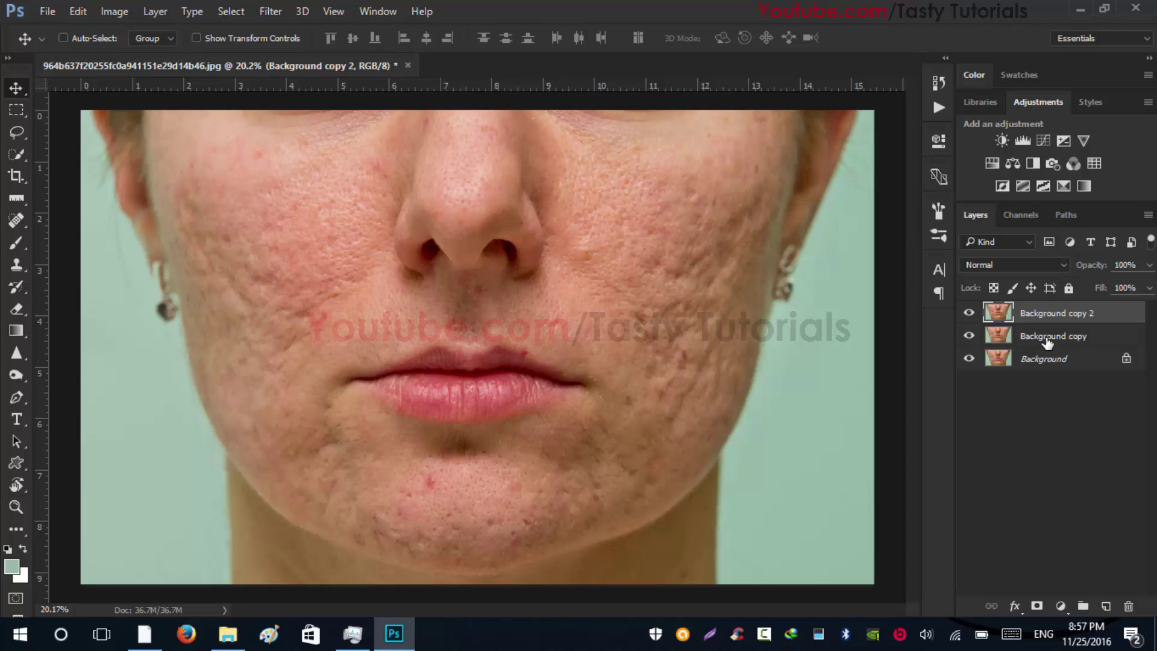
left_click(970, 314)
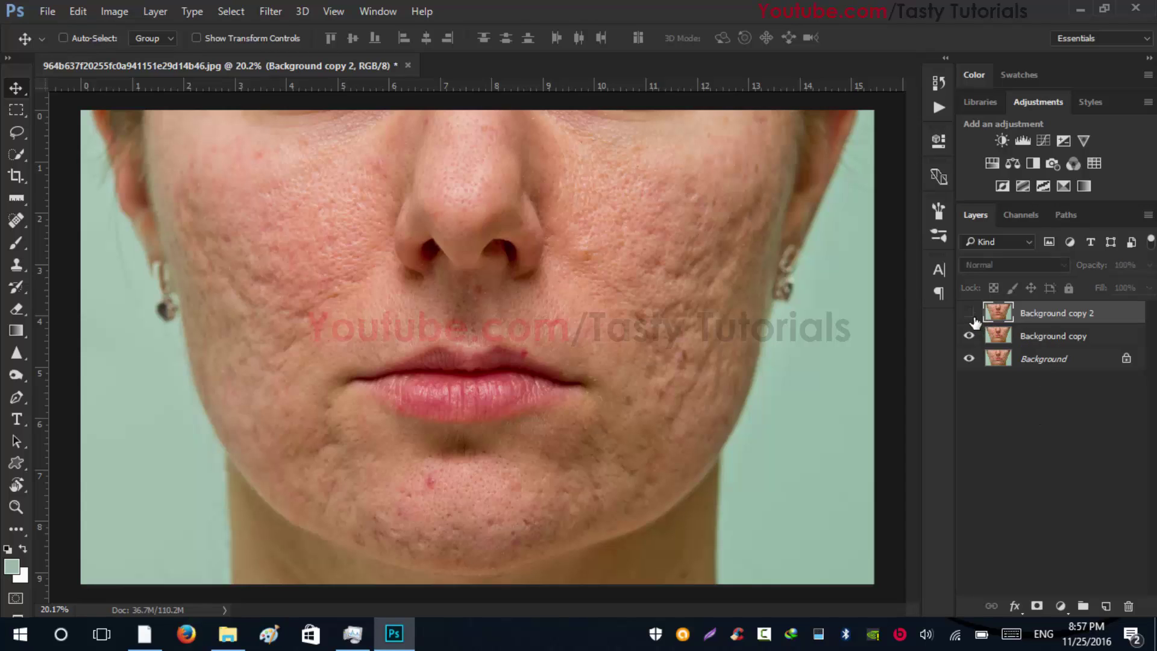
Step: Apply a Gaussian Blur with a radius of 8 pixels to the Background copy layer
left_click(1044, 341)
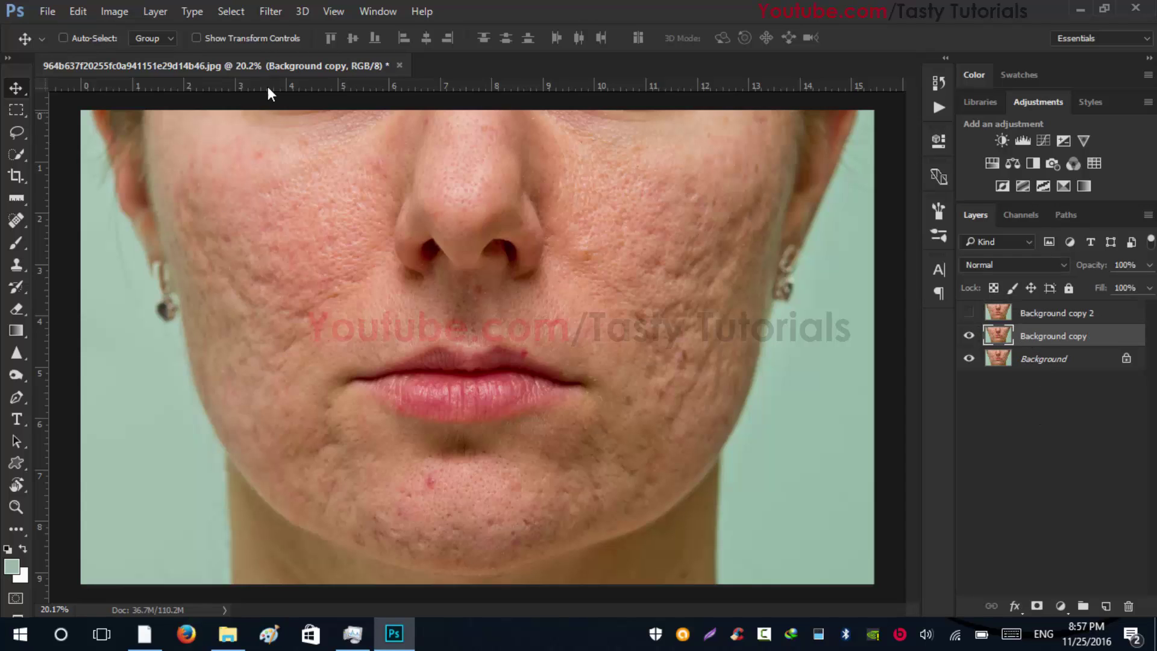
left_click(269, 12)
mouse_move(264, 204)
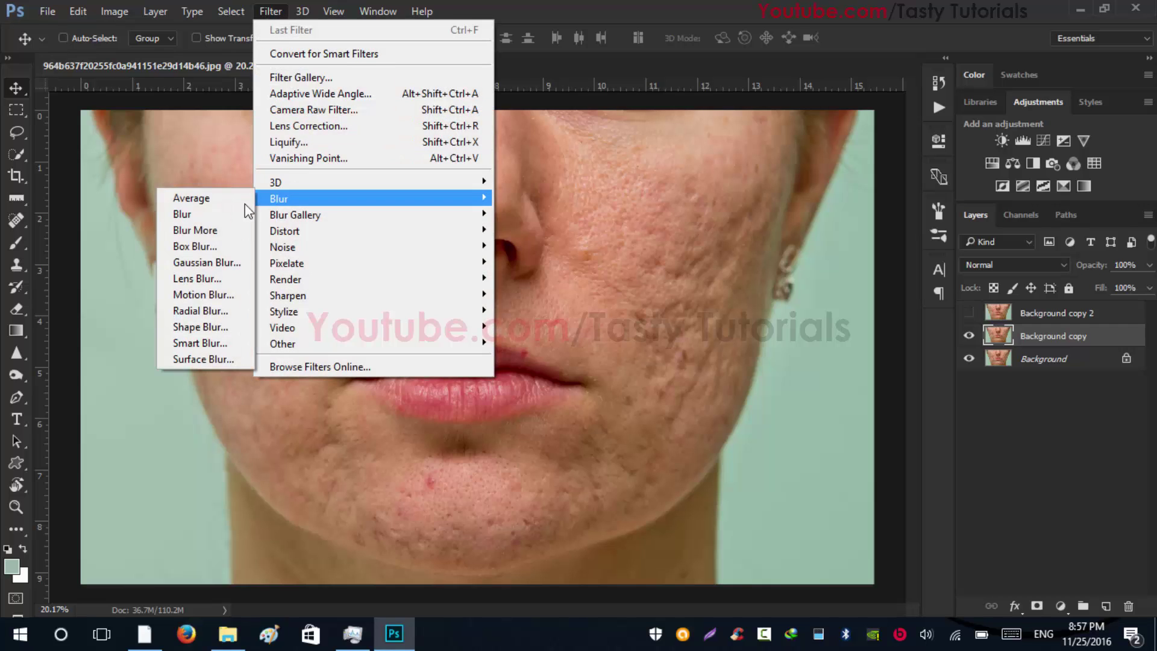
left_click(211, 265)
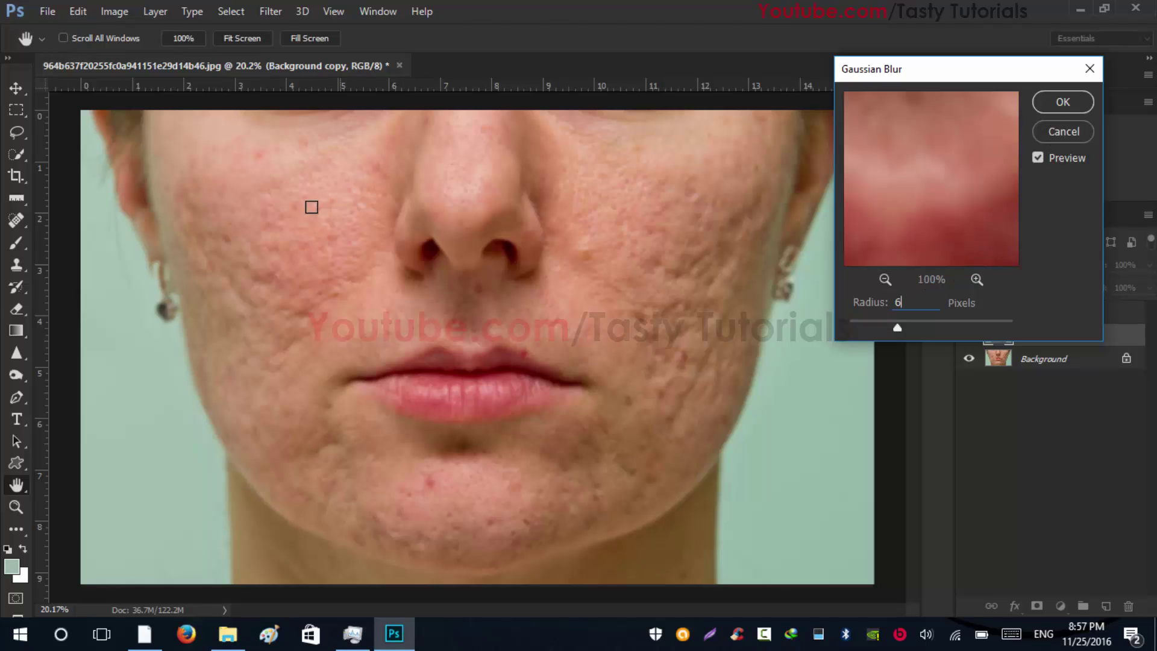
left_click_drag(923, 301, 861, 304)
type("8")
left_click(1049, 105)
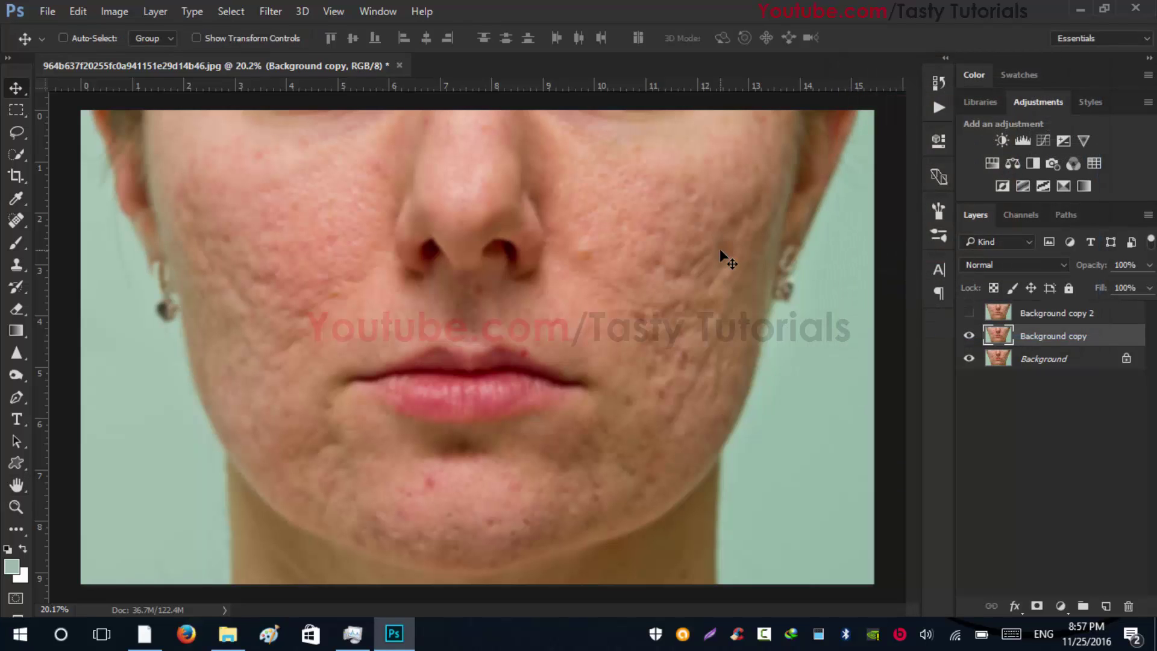
Step: Show Background copy 2 and use Apply Image on it with layer Background copy, Subtract blending, scale 2 and offset 128
left_click(969, 312)
left_click(1010, 317)
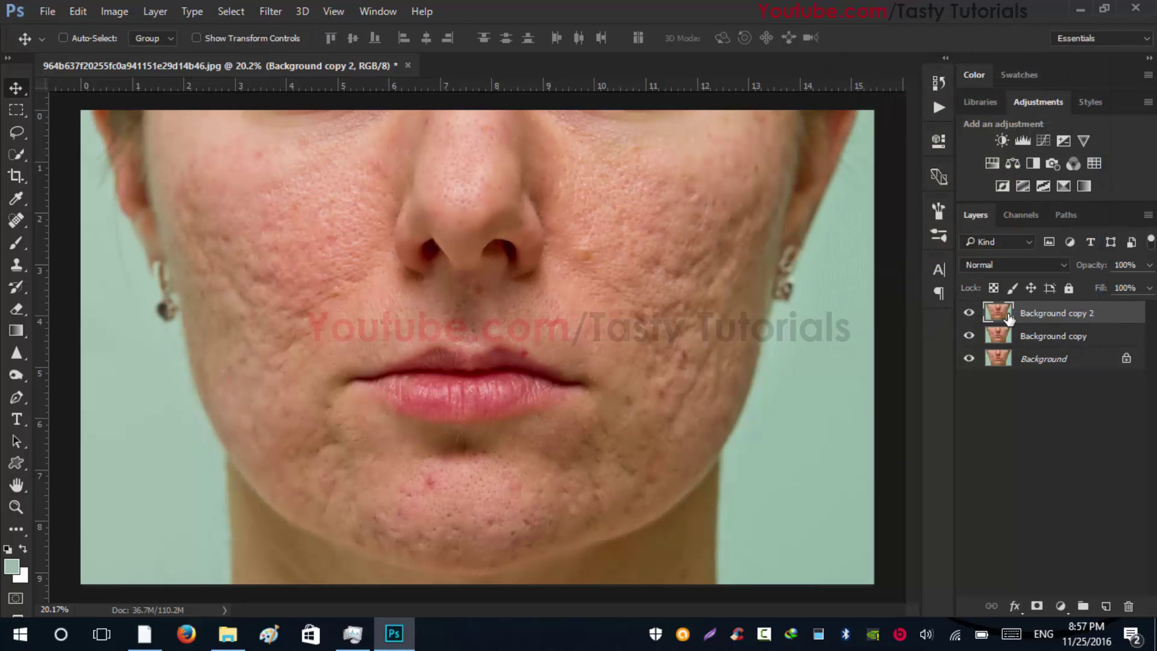
left_click(104, 11)
left_click(145, 252)
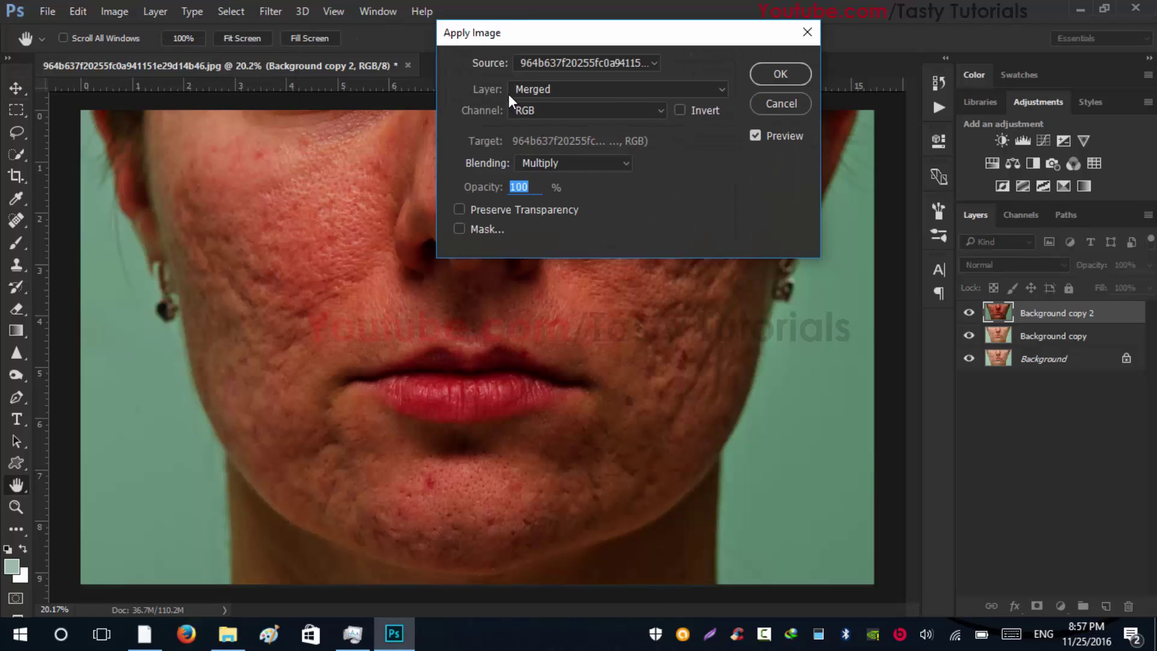
left_click(577, 89)
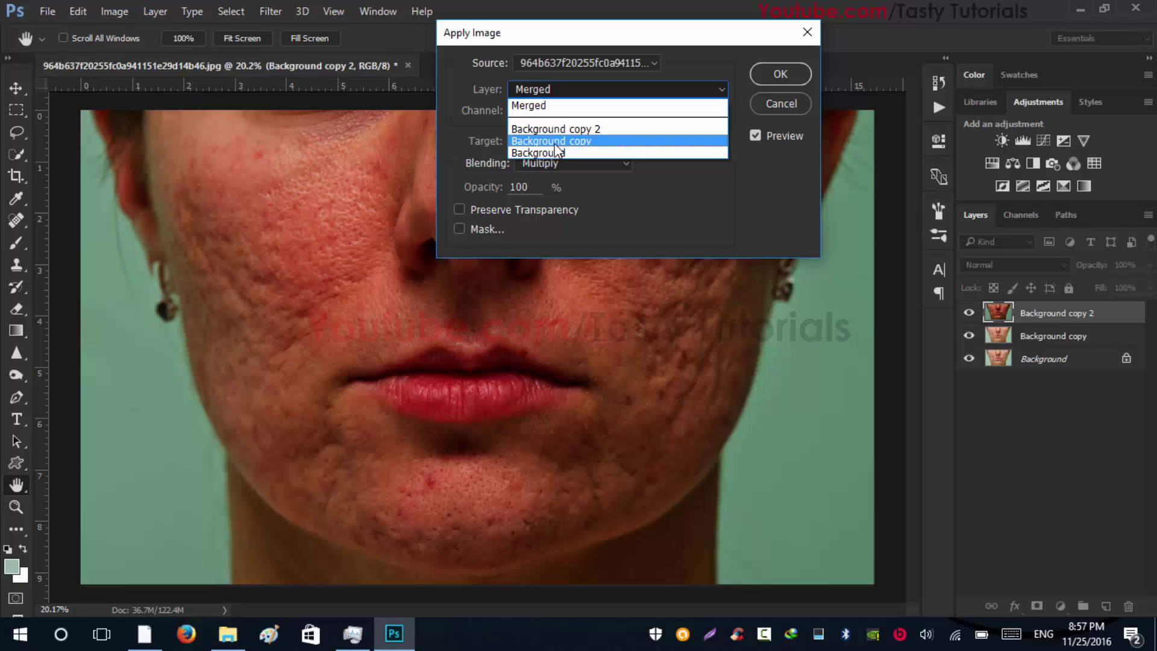
left_click(554, 142)
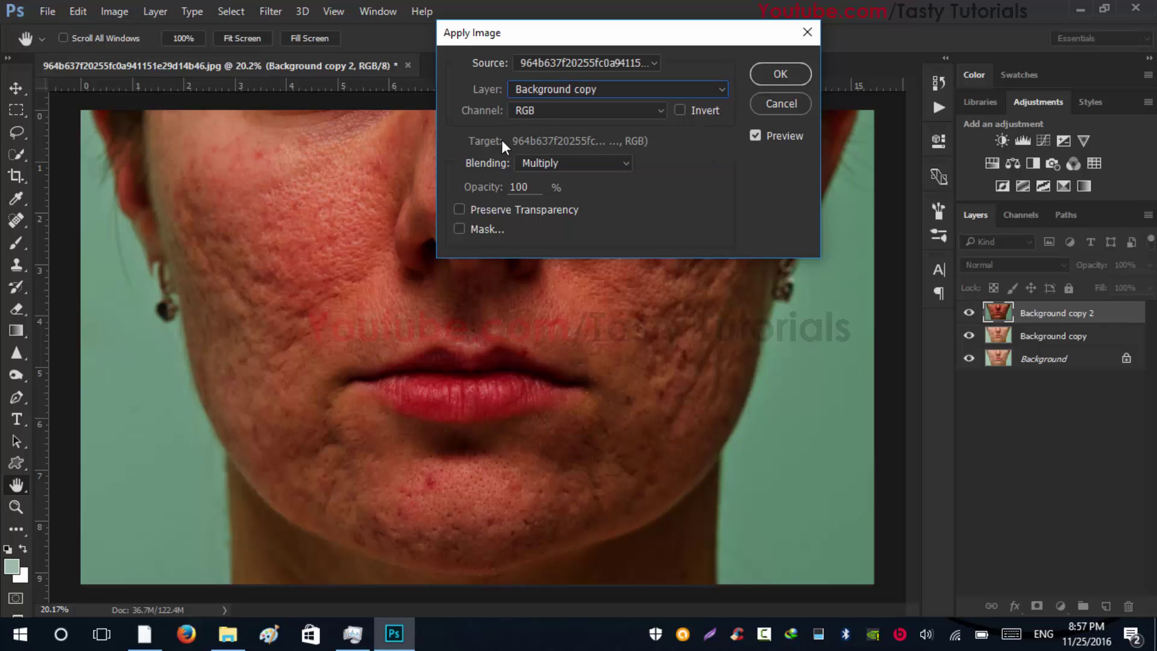
left_click(559, 161)
left_click(564, 456)
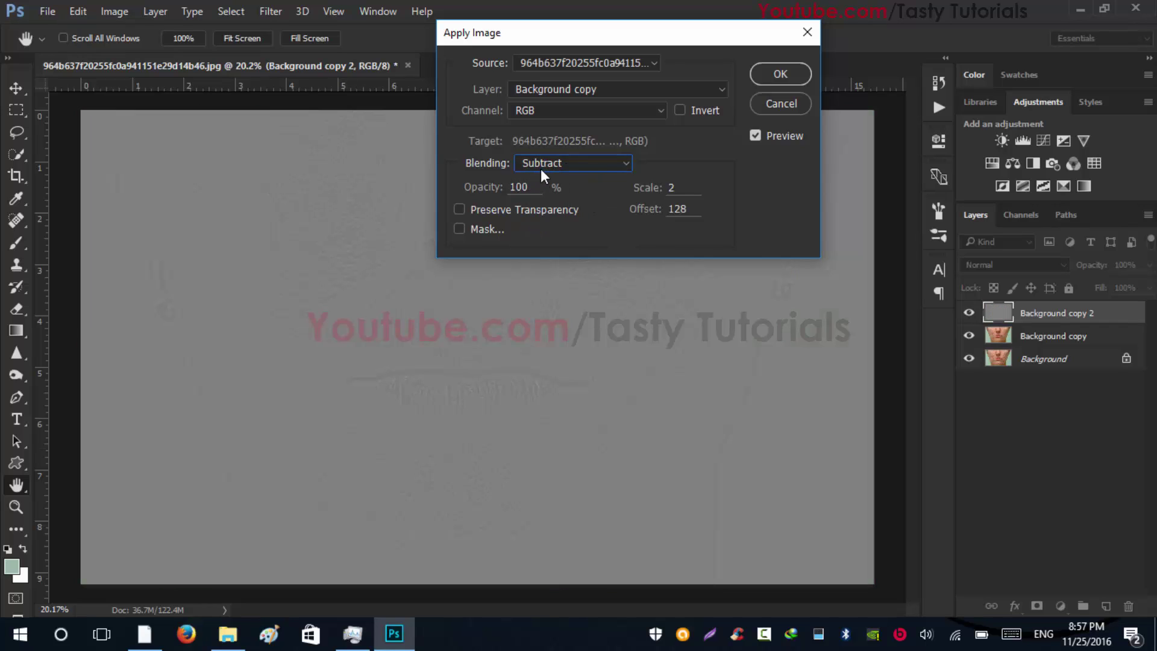
left_click_drag(590, 36, 684, 24)
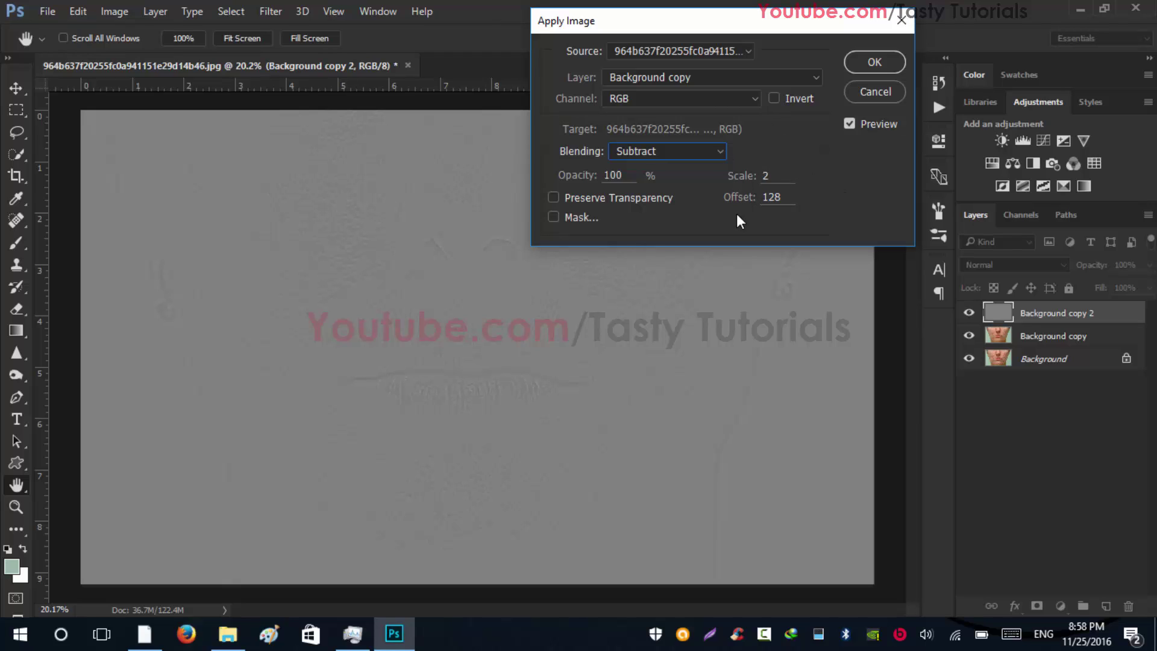
left_click(872, 63)
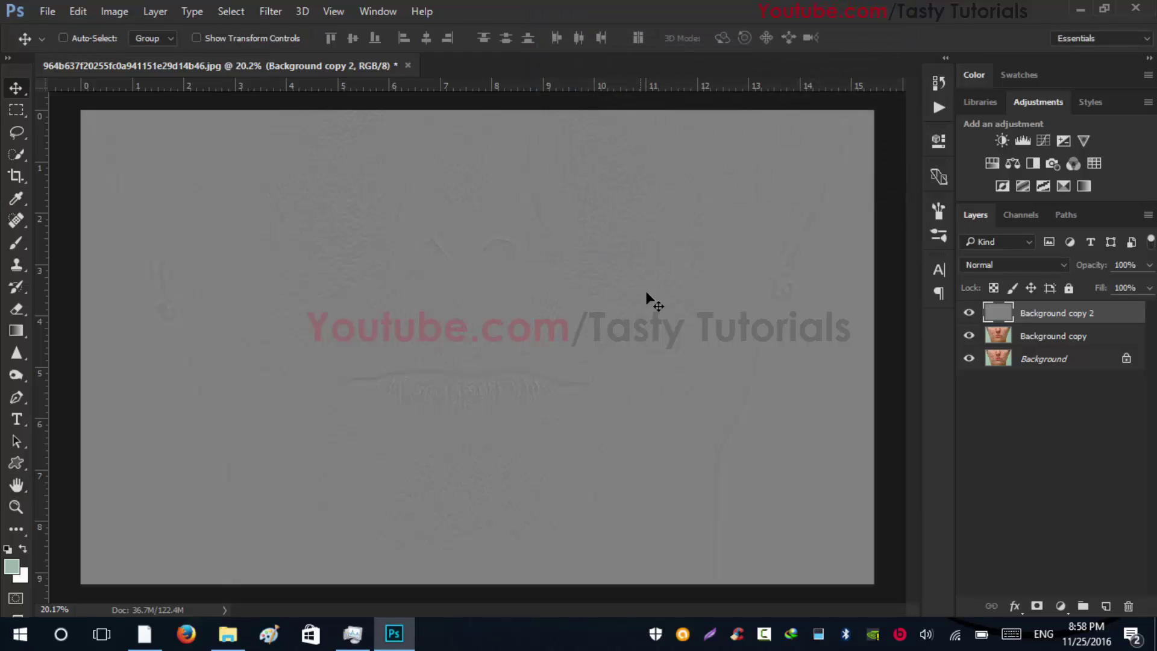
Step: Set the blend mode of Background copy 2 to Linear Light and group it with Background copy
left_click(970, 266)
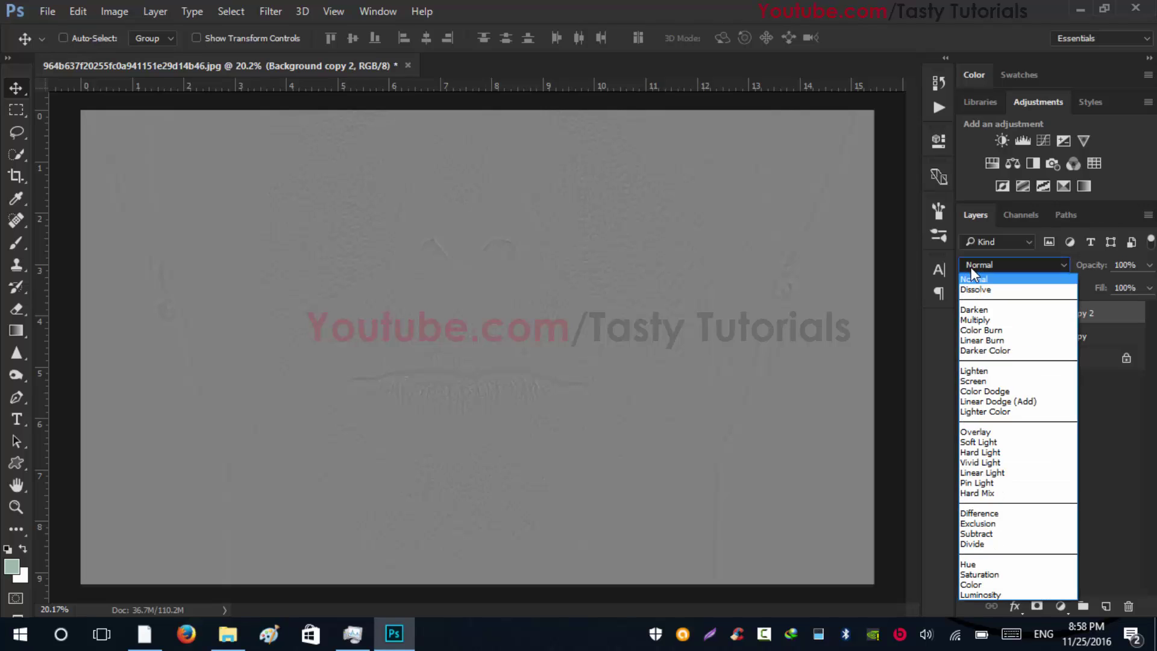
left_click(1006, 474)
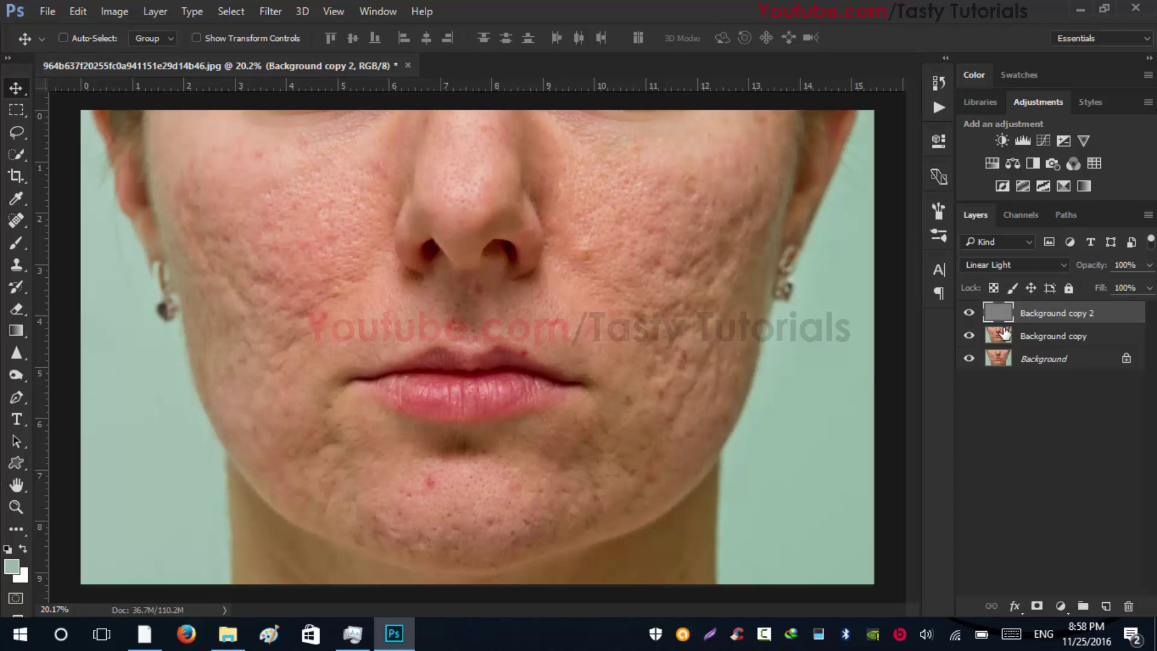
left_click(1056, 339, "shift")
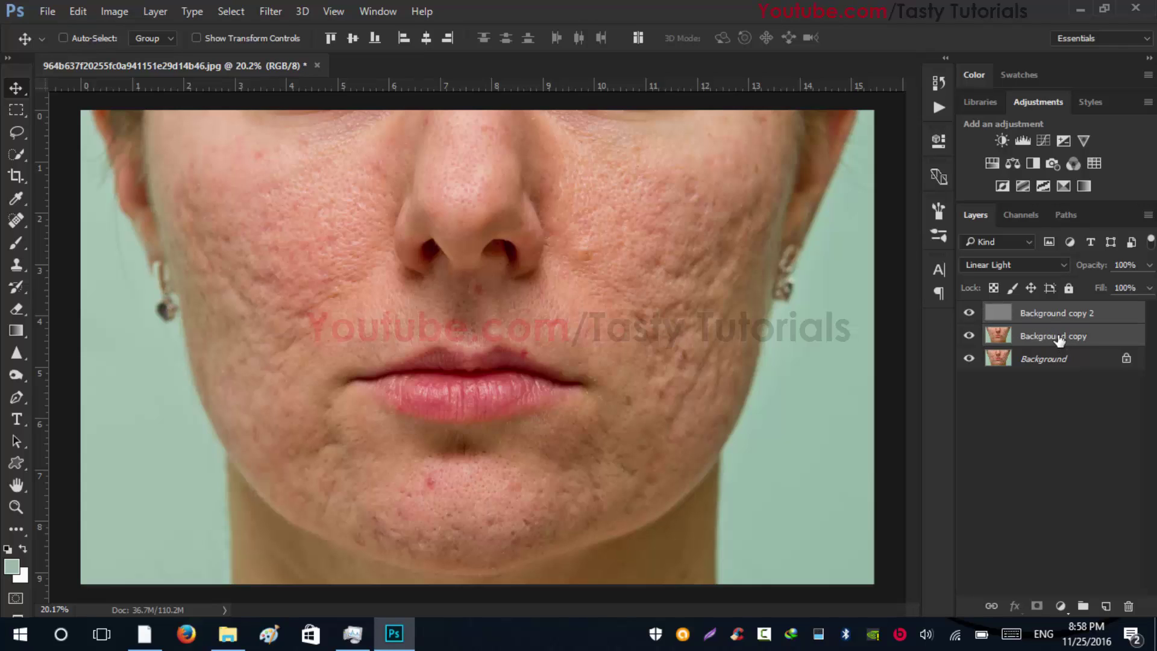
key("ctrl+g")
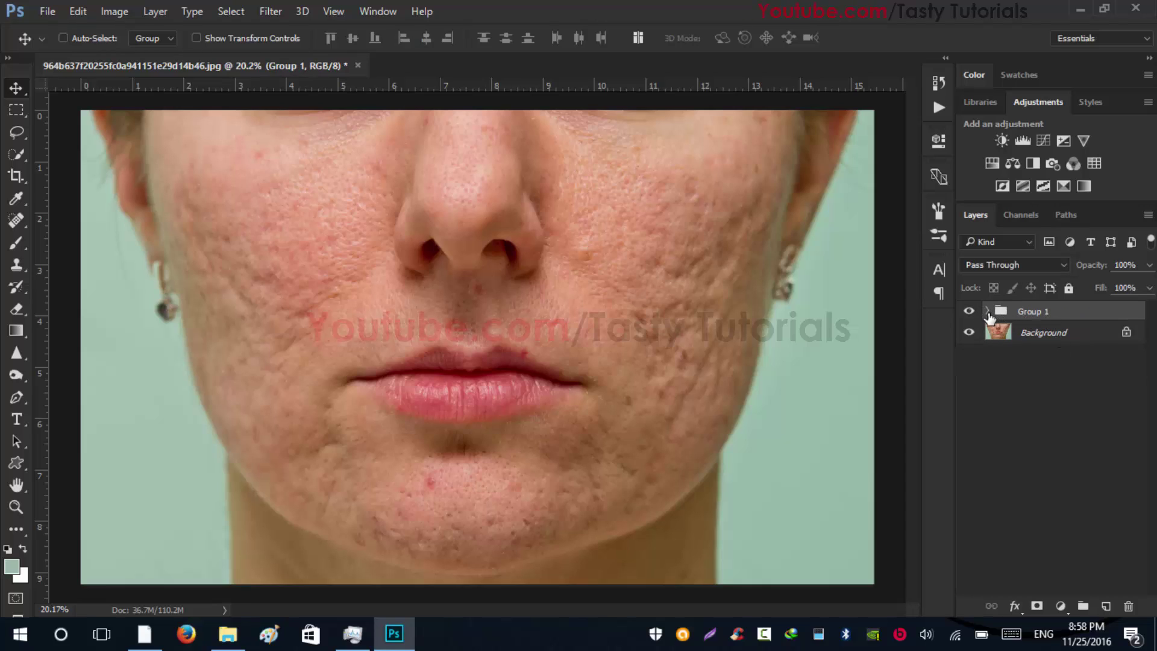
Step: On Background copy inside the group, outline the cheek on the photo's left side with the Lasso tool at 20 px feather
left_click(986, 311)
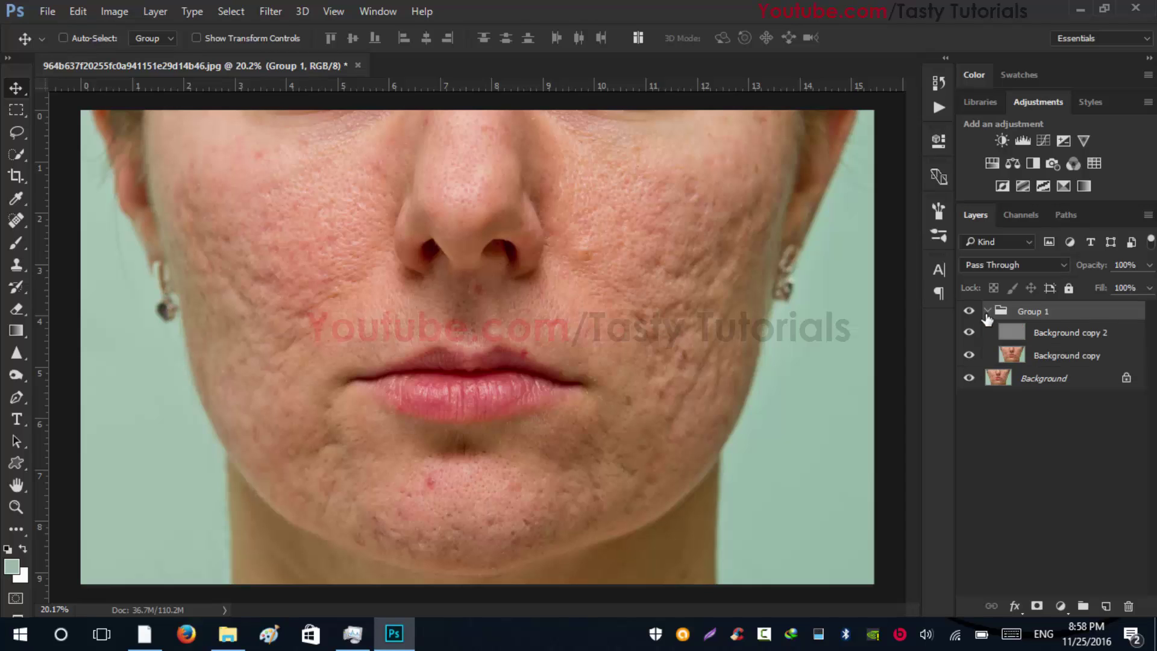
left_click(1038, 358)
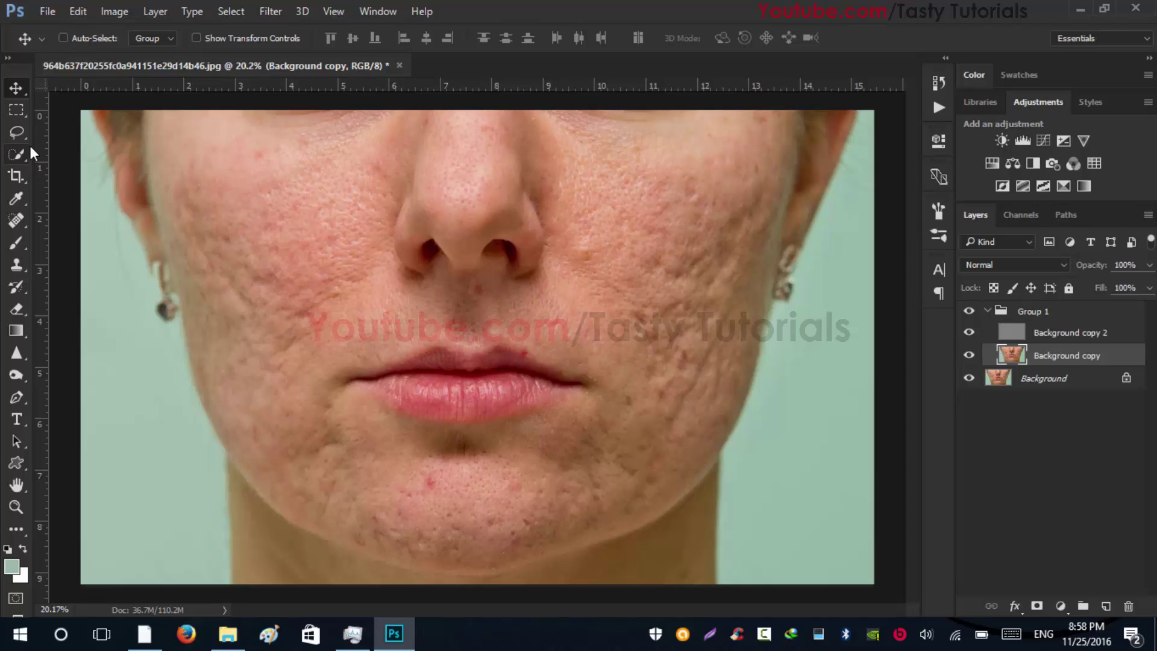
left_click_drag(19, 138, 49, 132)
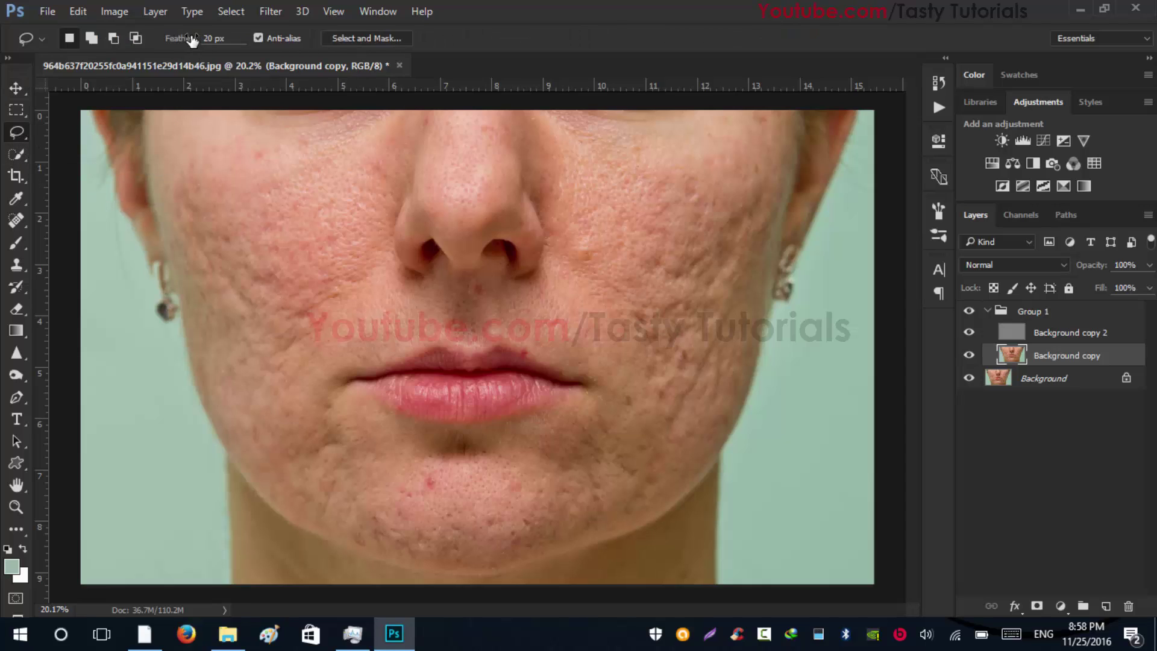
left_click_drag(192, 40, 17, 41)
type("20")
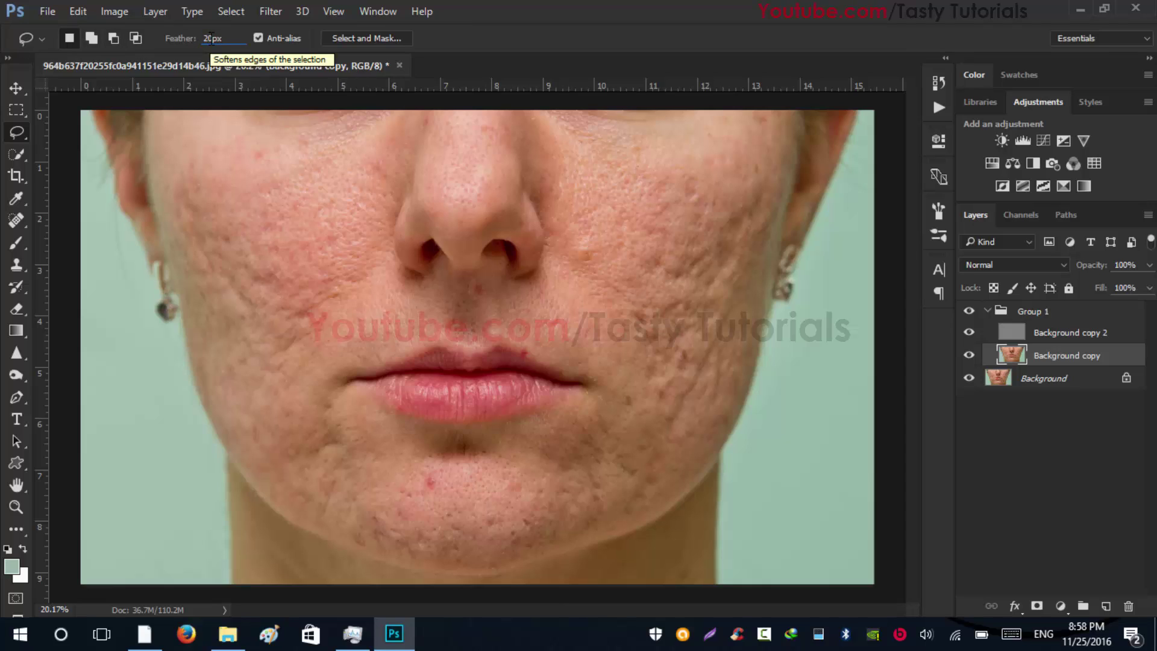
key("Return")
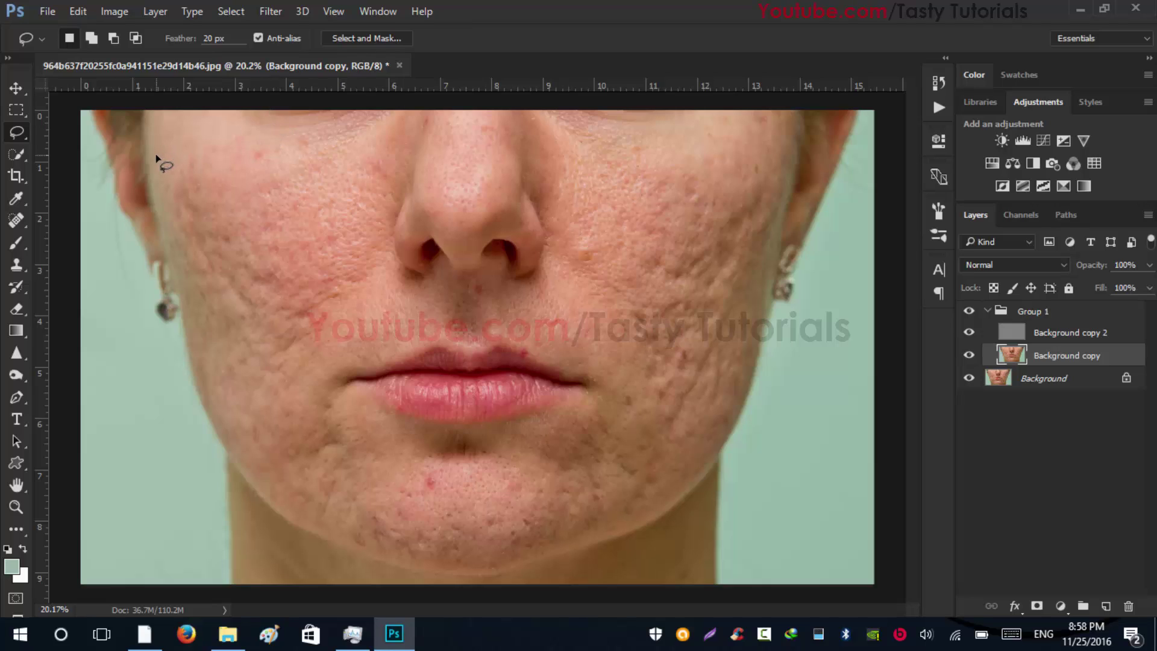
left_click_drag(155, 164, 168, 239)
mouse_move(181, 291)
left_mouse_down()
mouse_move(213, 409)
mouse_move(244, 456)
mouse_move(272, 466)
left_mouse_up()
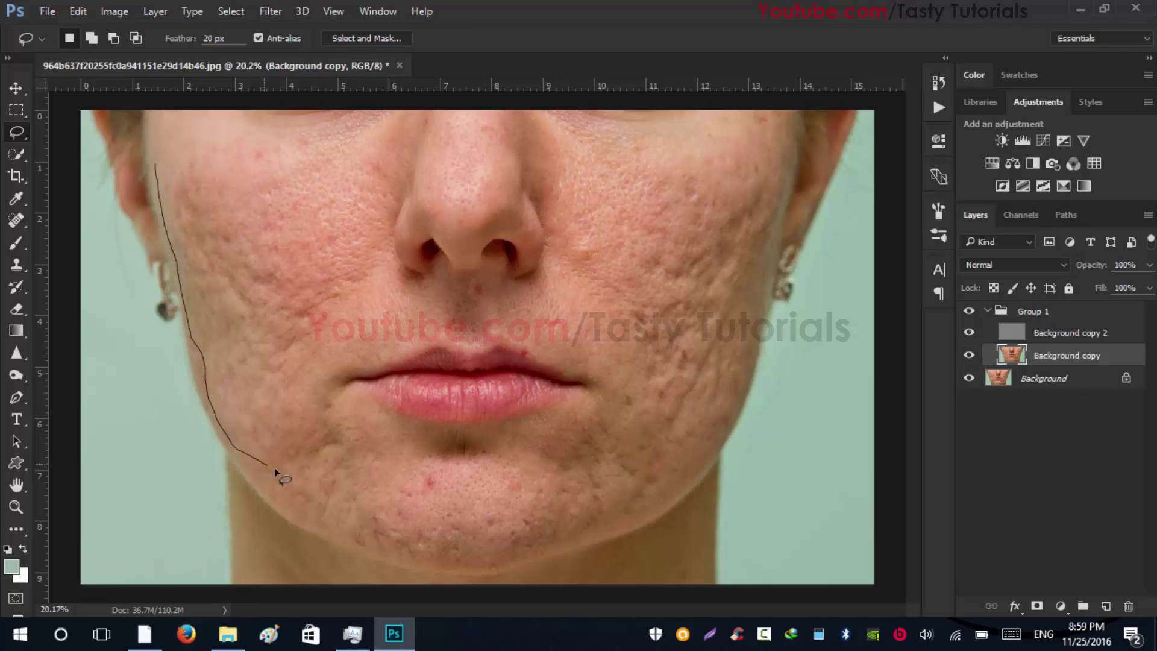
mouse_move(313, 416)
left_mouse_down()
mouse_move(339, 309)
mouse_move(393, 191)
mouse_move(382, 136)
mouse_move(345, 131)
mouse_move(156, 164)
left_mouse_up()
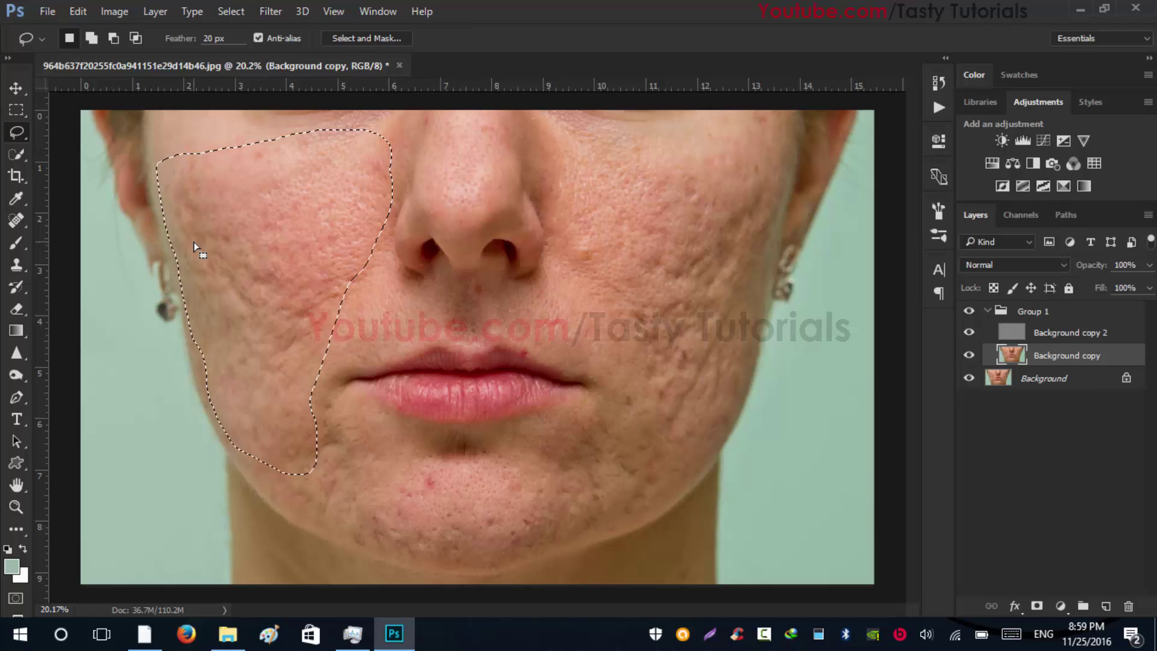
Step: Add the missed strip along the outer edge of the cheek and jaw to the lasso selection
scroll(174, 342, "up", 1)
scroll(174, 343, "up", 2)
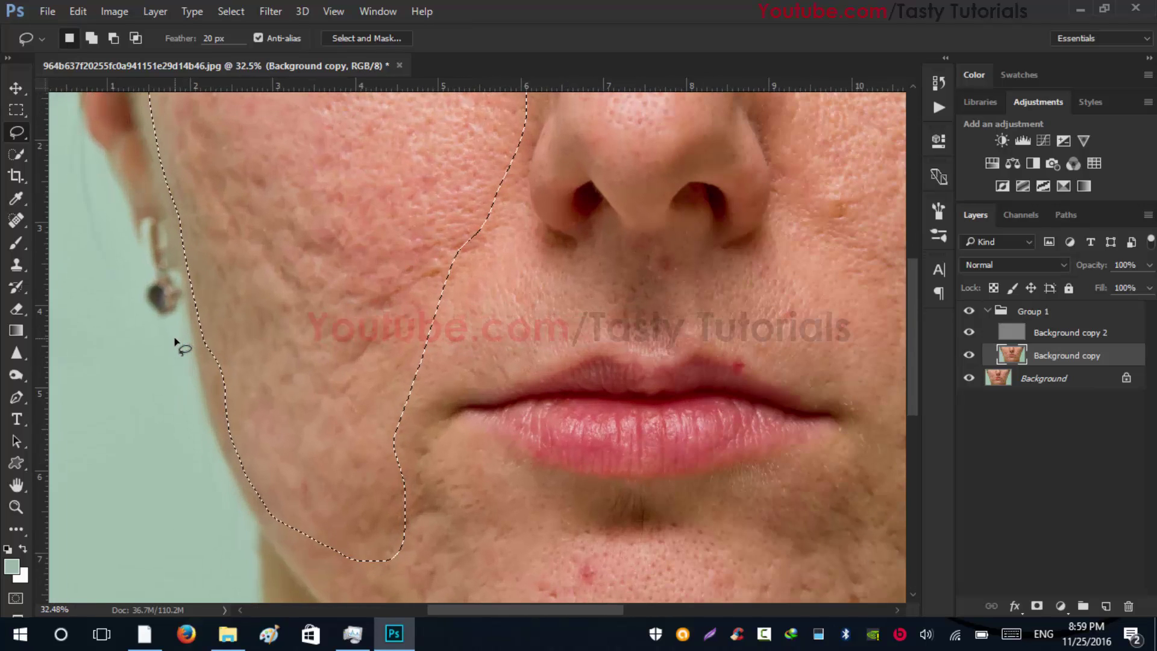
key("shift")
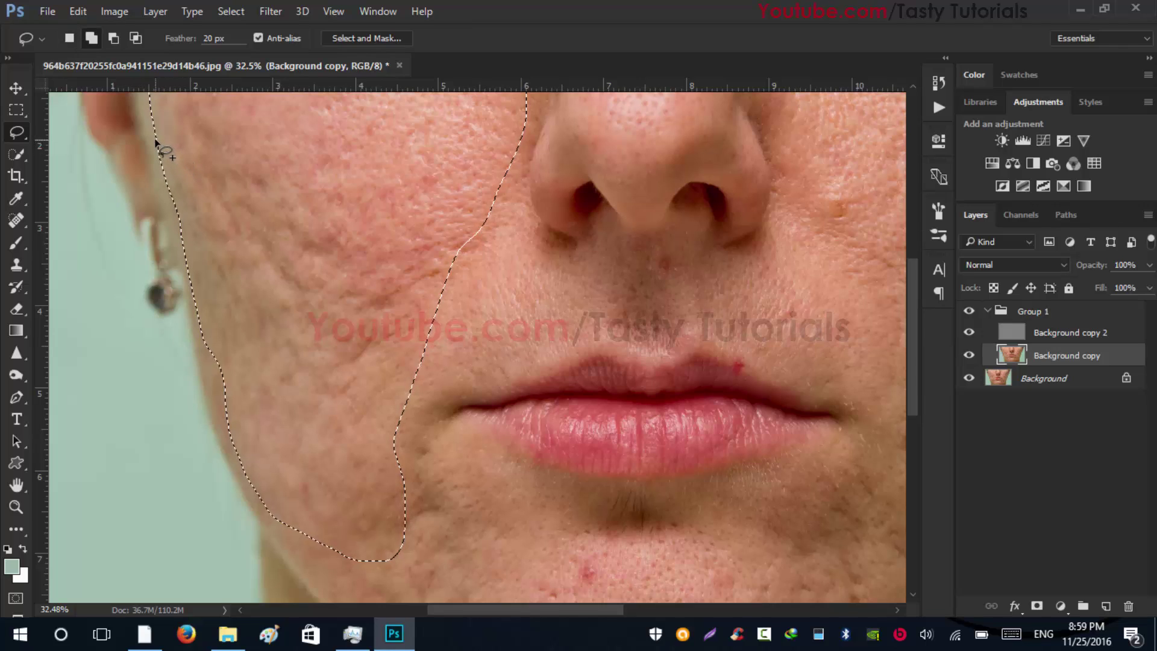
left_click_drag(153, 143, 163, 204)
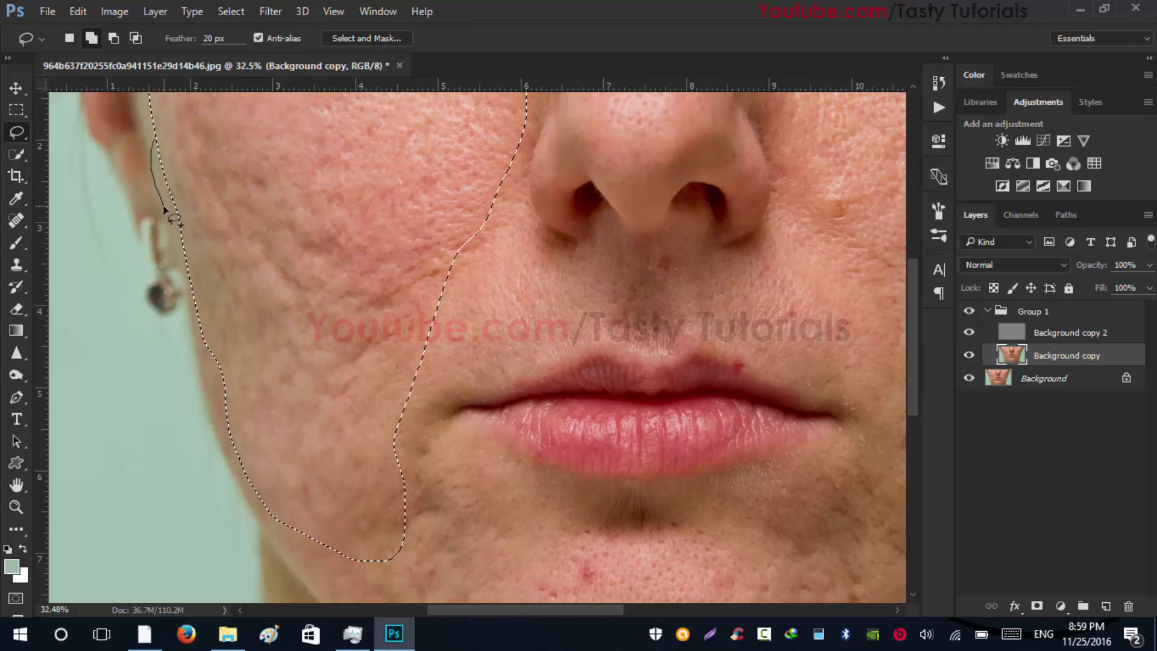
mouse_move(175, 247)
left_mouse_down()
mouse_move(233, 468)
mouse_move(283, 557)
mouse_move(339, 570)
mouse_move(385, 542)
mouse_move(388, 516)
mouse_move(349, 383)
mouse_move(269, 186)
mouse_move(158, 142)
left_mouse_up()
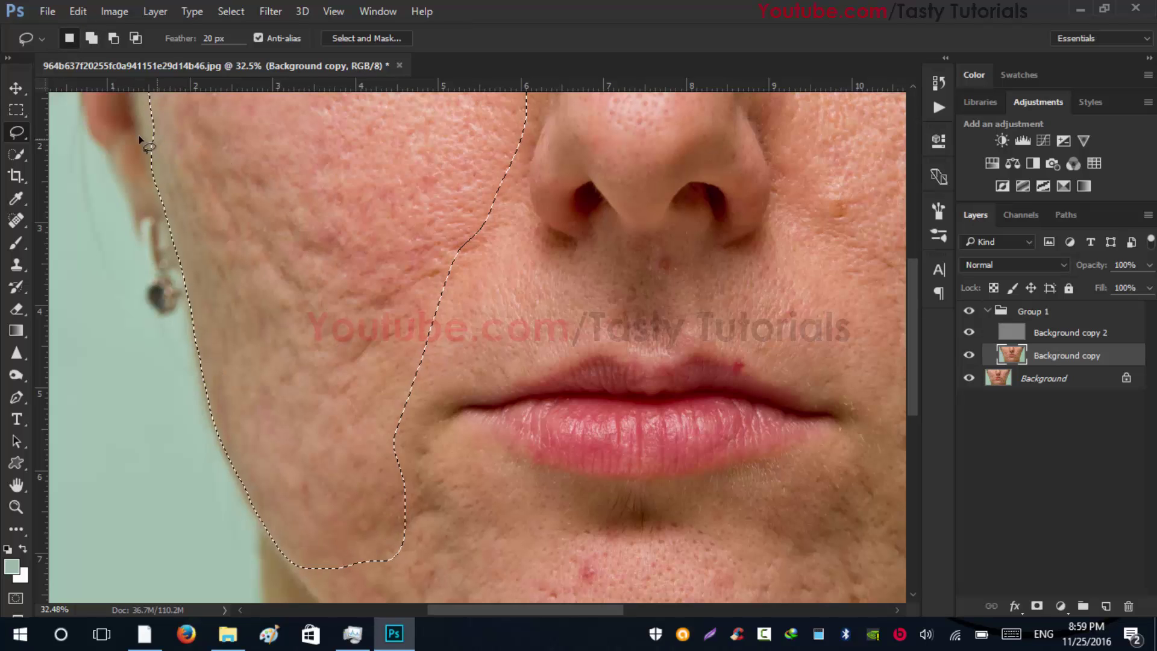
Step: Apply a Gaussian Blur with a radius of 70 pixels to the selected cheek area
scroll(252, 240, "down", 2)
scroll(251, 240, "down", 1)
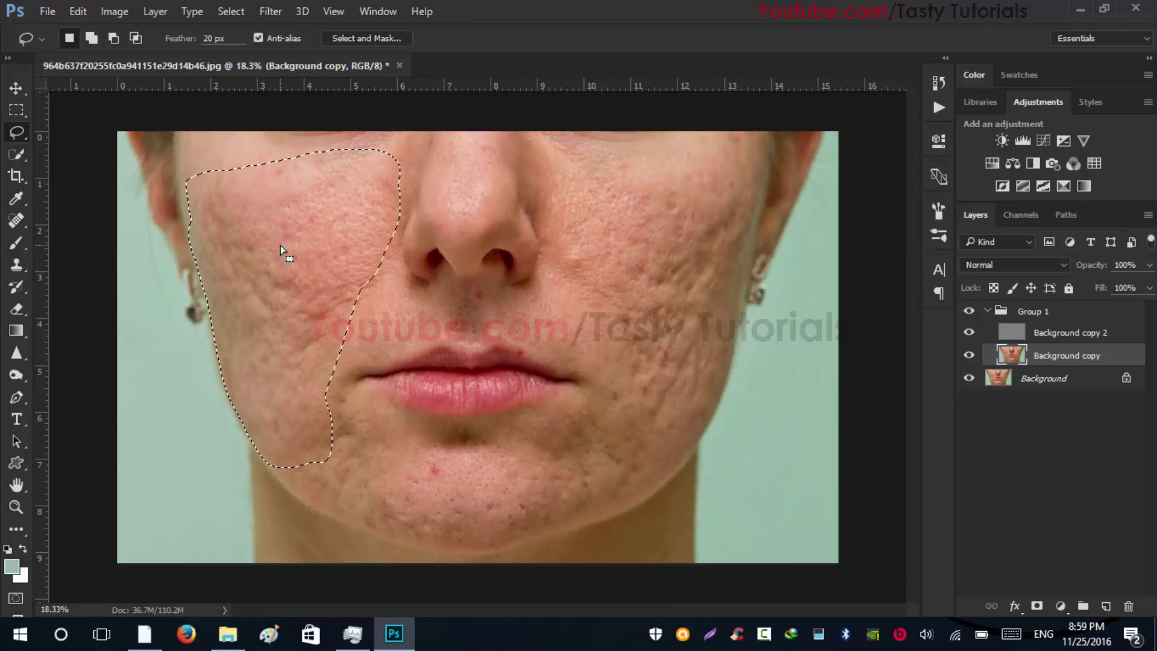
left_click(268, 12)
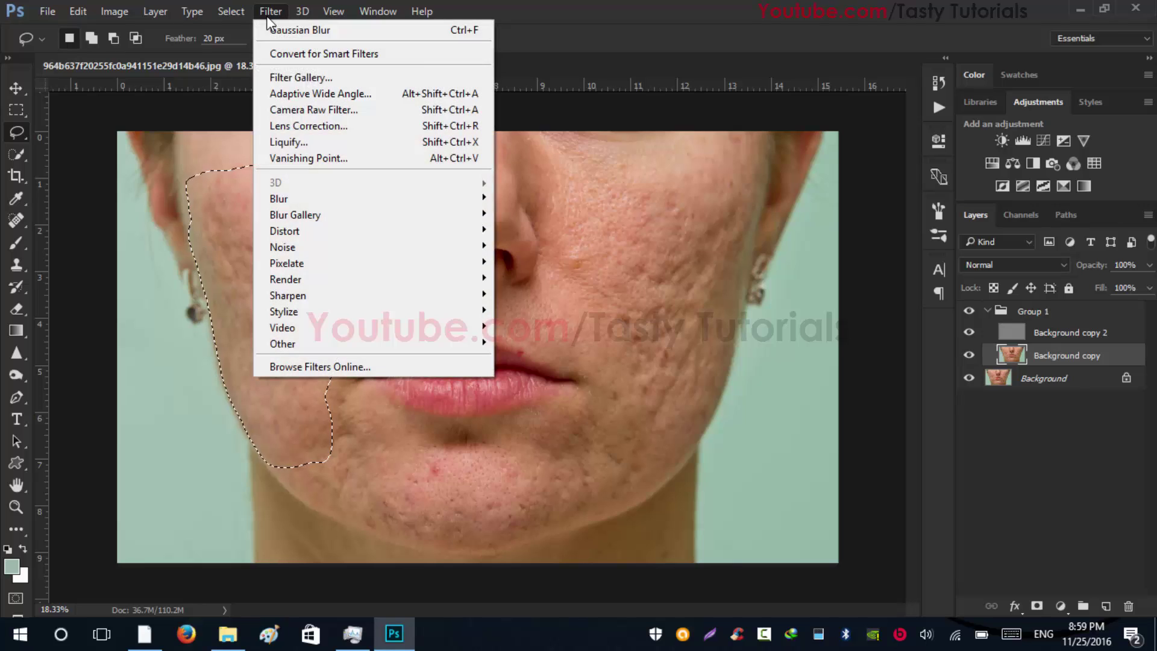
mouse_move(309, 207)
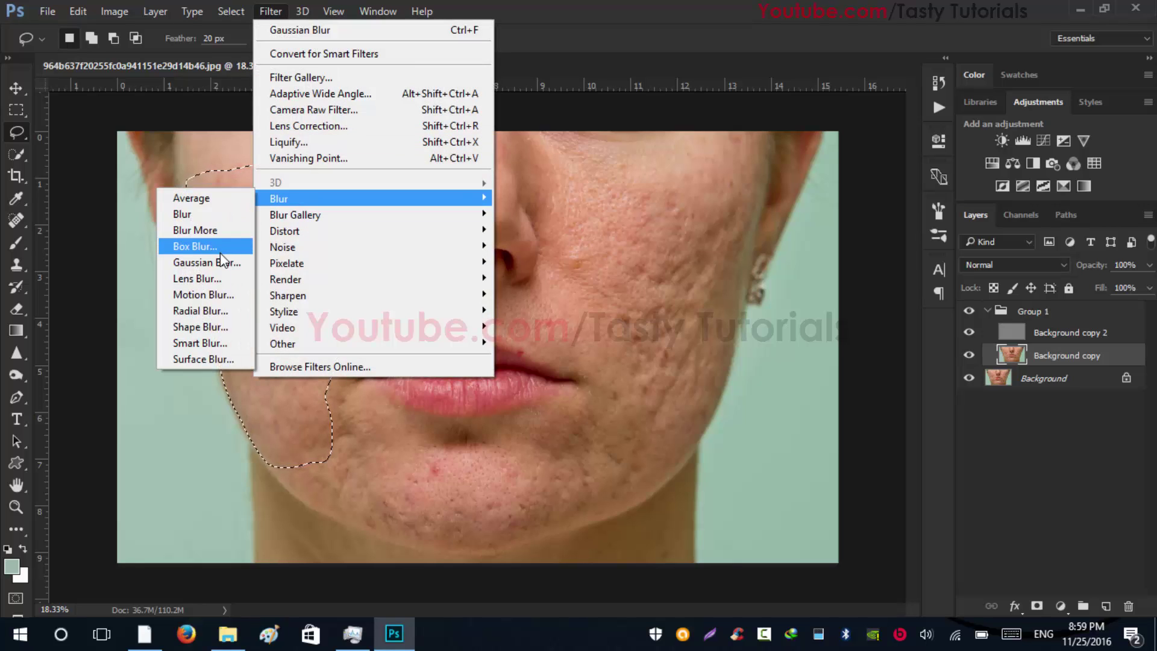
left_click(205, 261)
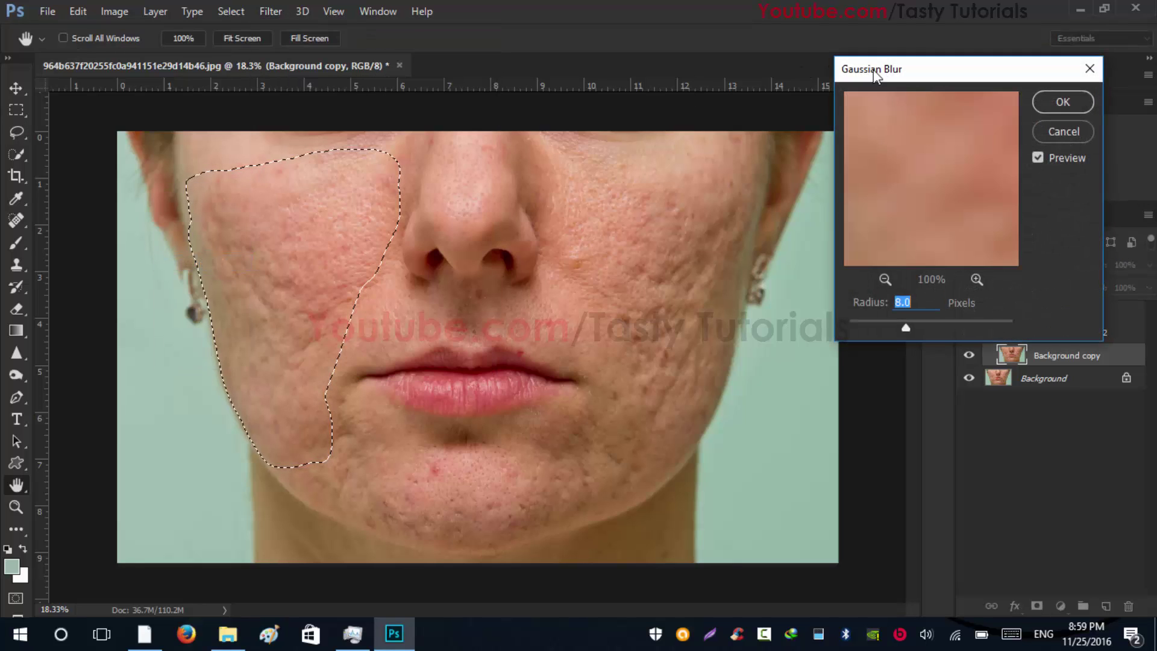
left_click_drag(892, 70, 801, 62)
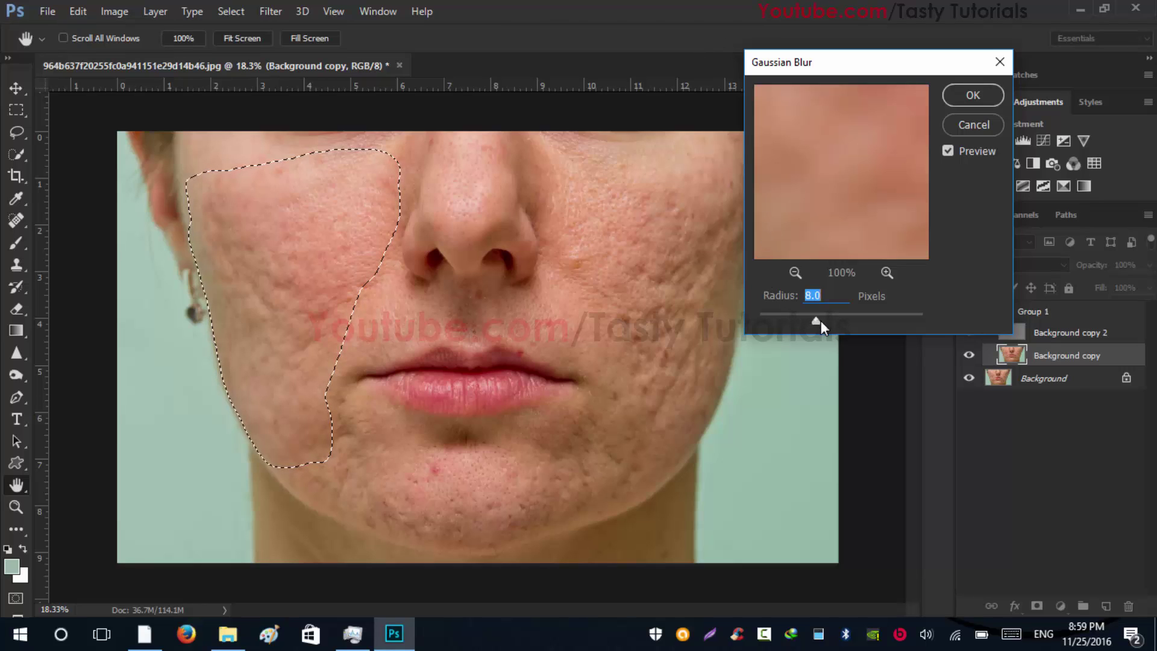
left_click_drag(842, 321, 854, 323)
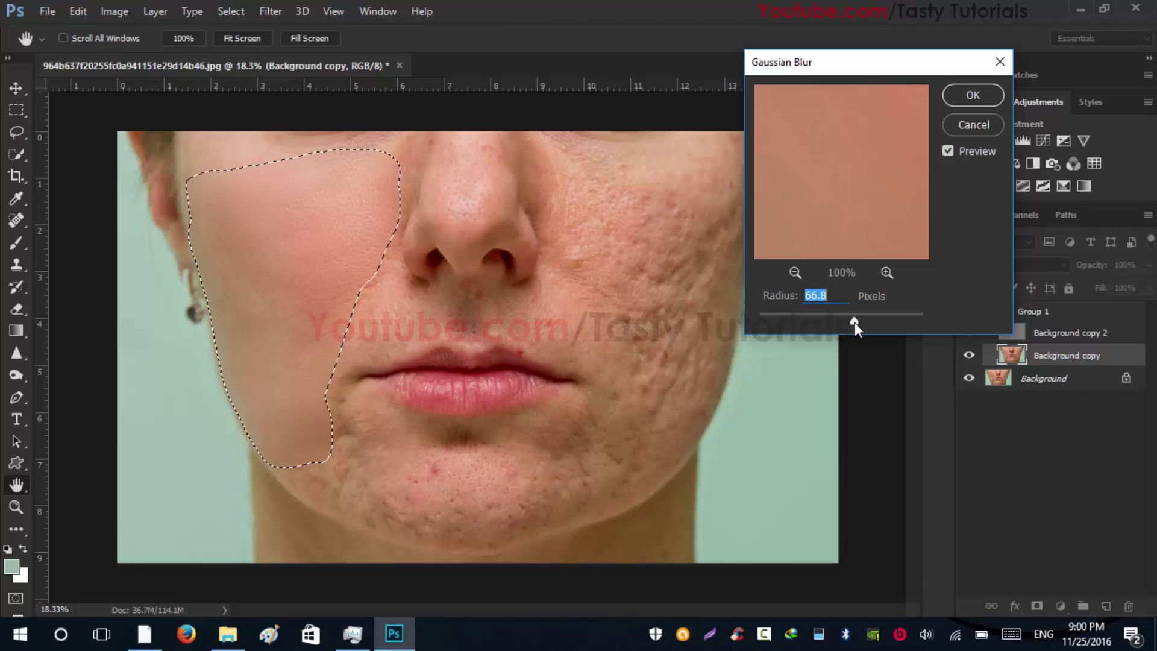
type("65")
left_click(772, 296)
type("70")
left_click(967, 94)
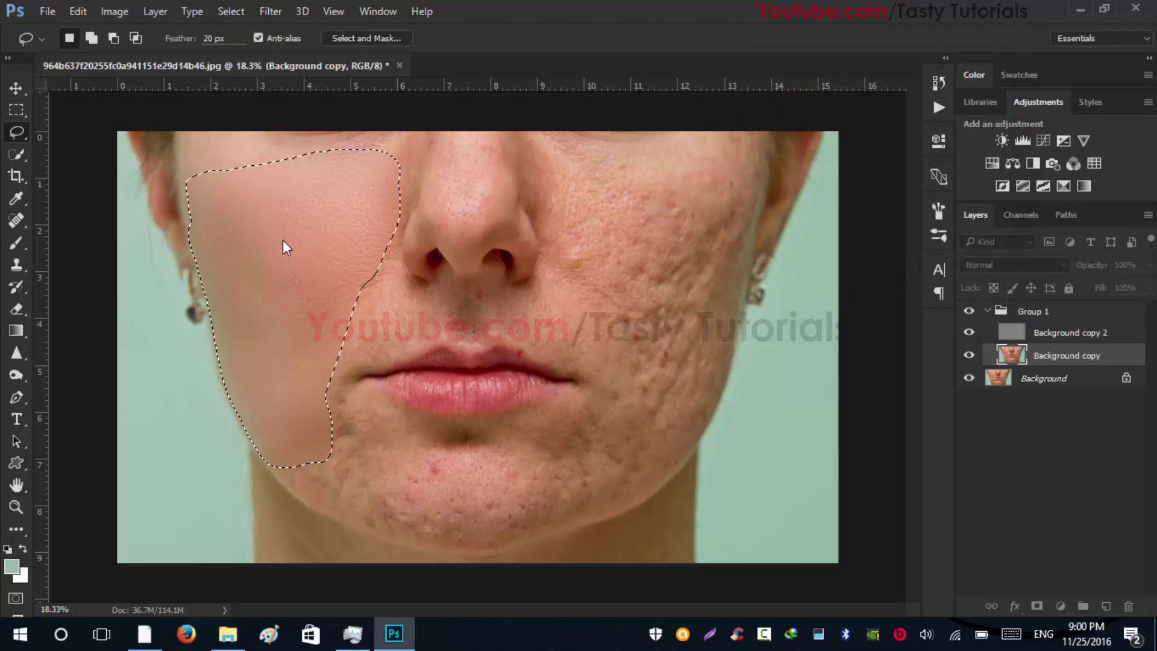
Step: Deselect the cheek and outline the skin between the nose, cheek and upper lip on the photo's left side with the Lasso tool
key("ctrl+d")
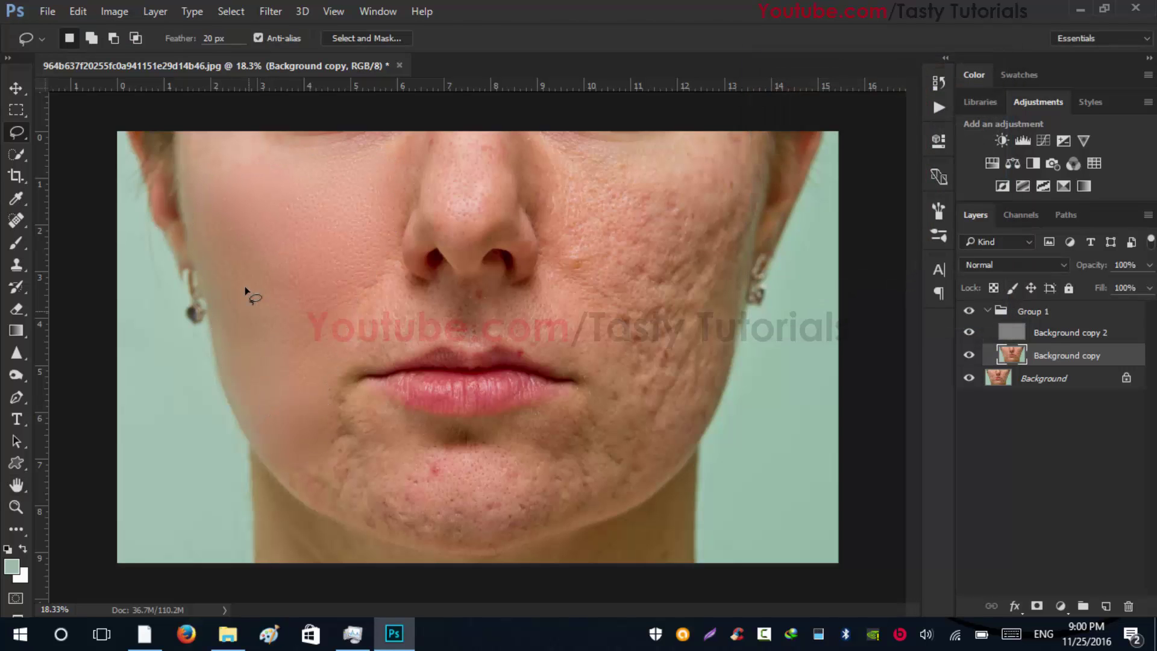
scroll(243, 286, "up", 1)
scroll(244, 287, "up", 10)
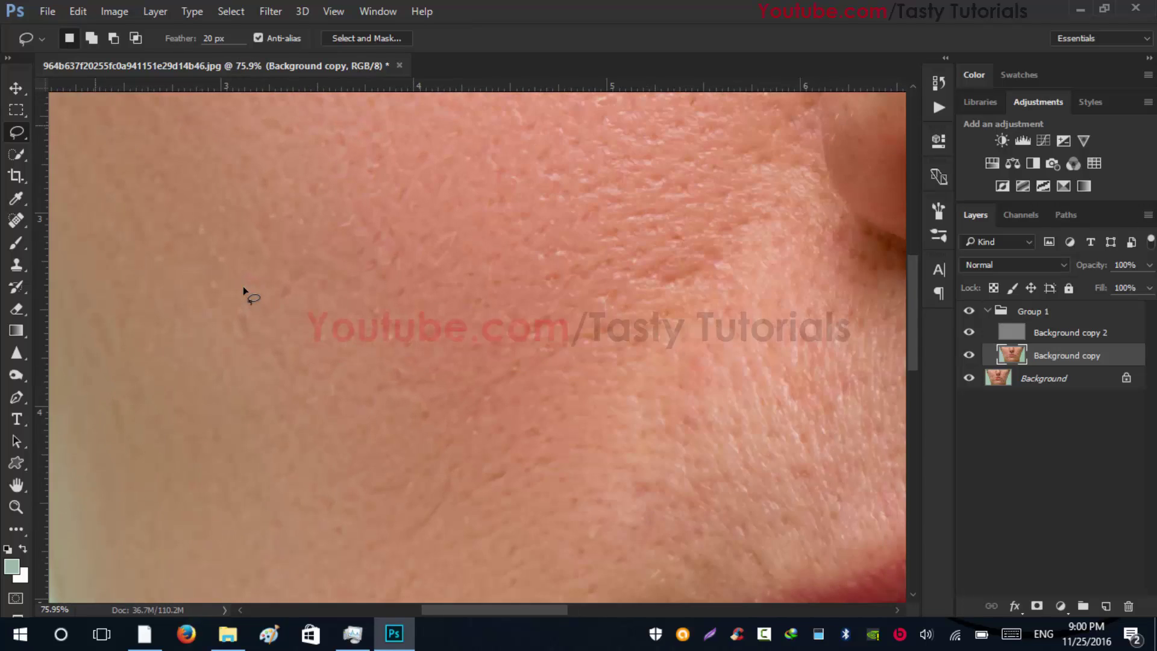
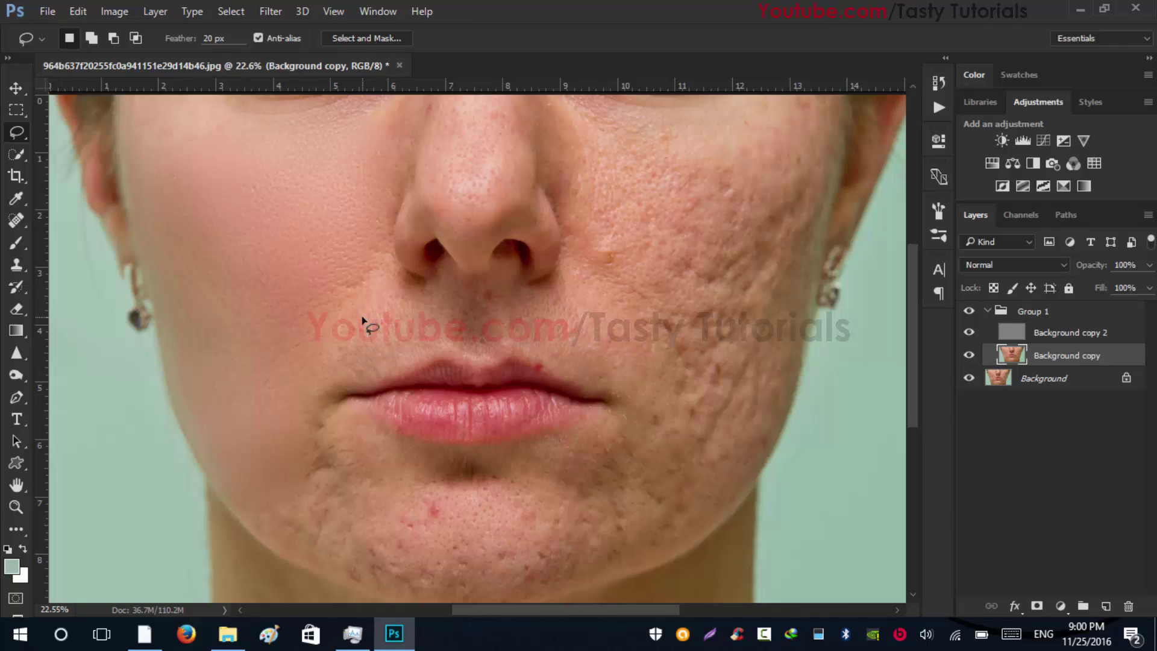
key("ctrl+plus")
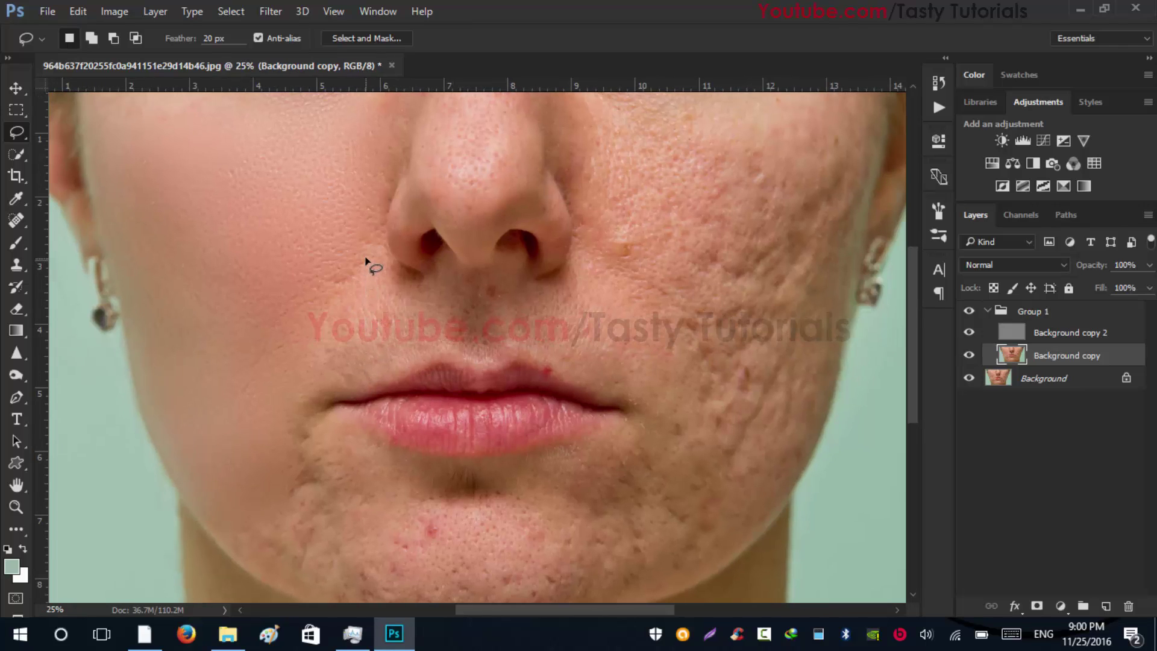
mouse_move(364, 234)
left_mouse_down()
mouse_move(328, 302)
mouse_move(312, 383)
mouse_move(377, 382)
left_mouse_up()
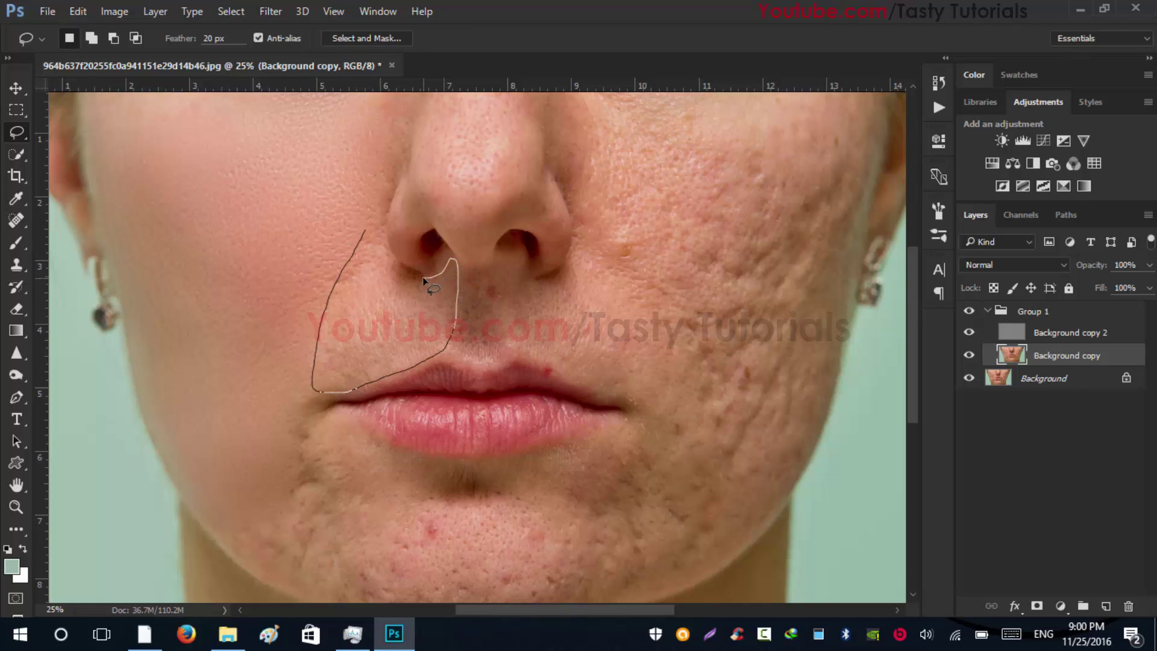
mouse_move(386, 275)
left_mouse_down()
mouse_move(387, 204)
mouse_move(369, 234)
left_mouse_up()
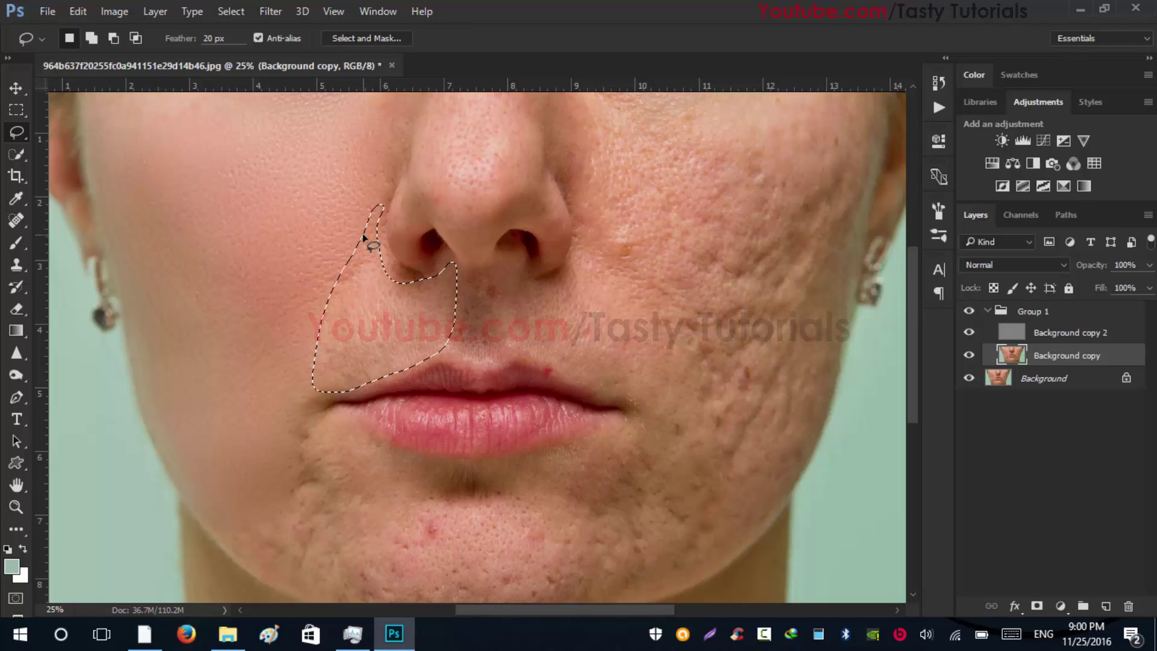
Step: Apply a Gaussian Blur with a radius of 20 pixels to the selected skin above the lip and deselect it
left_click(279, 11)
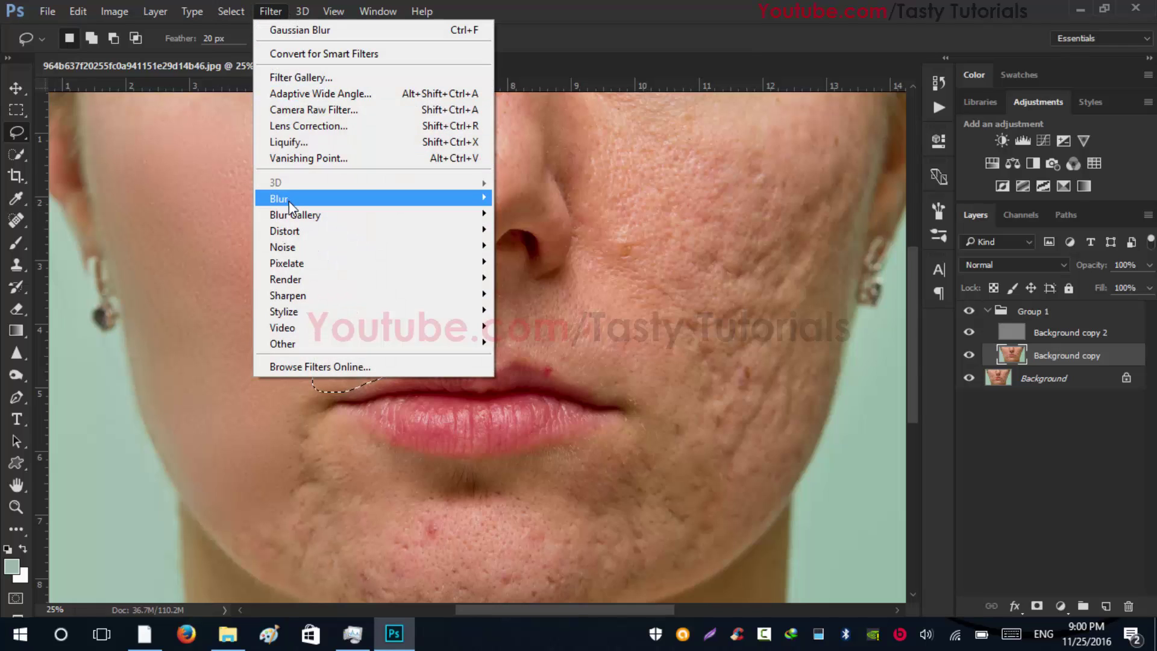
mouse_move(288, 201)
left_click(224, 266)
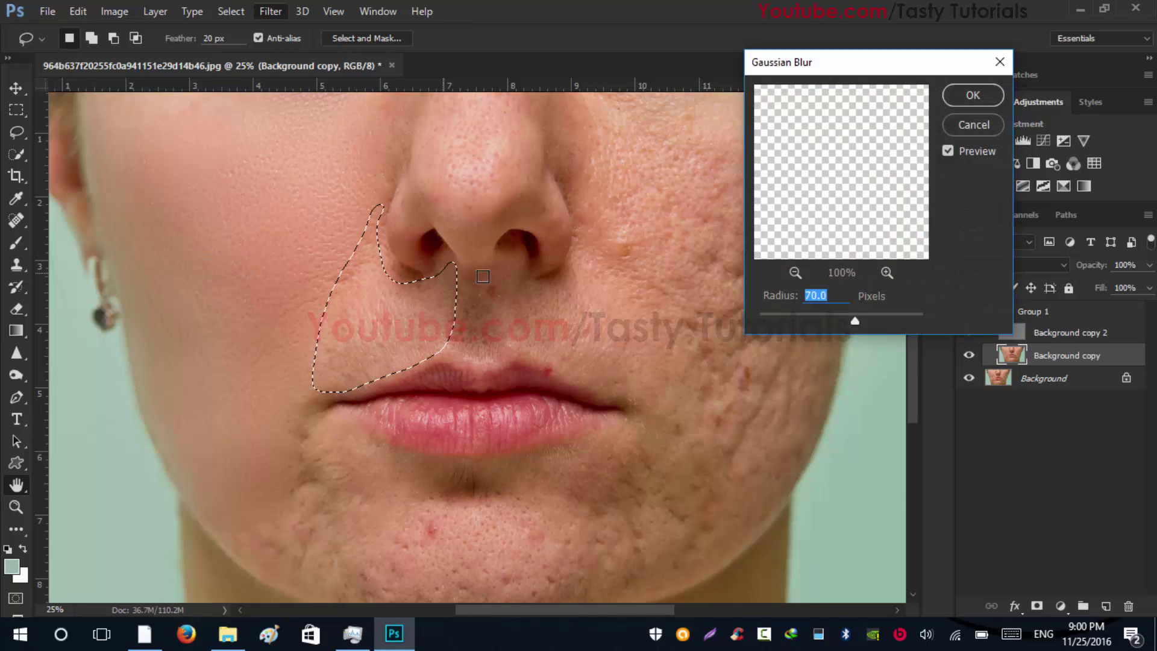
left_click(834, 316)
left_click(829, 321)
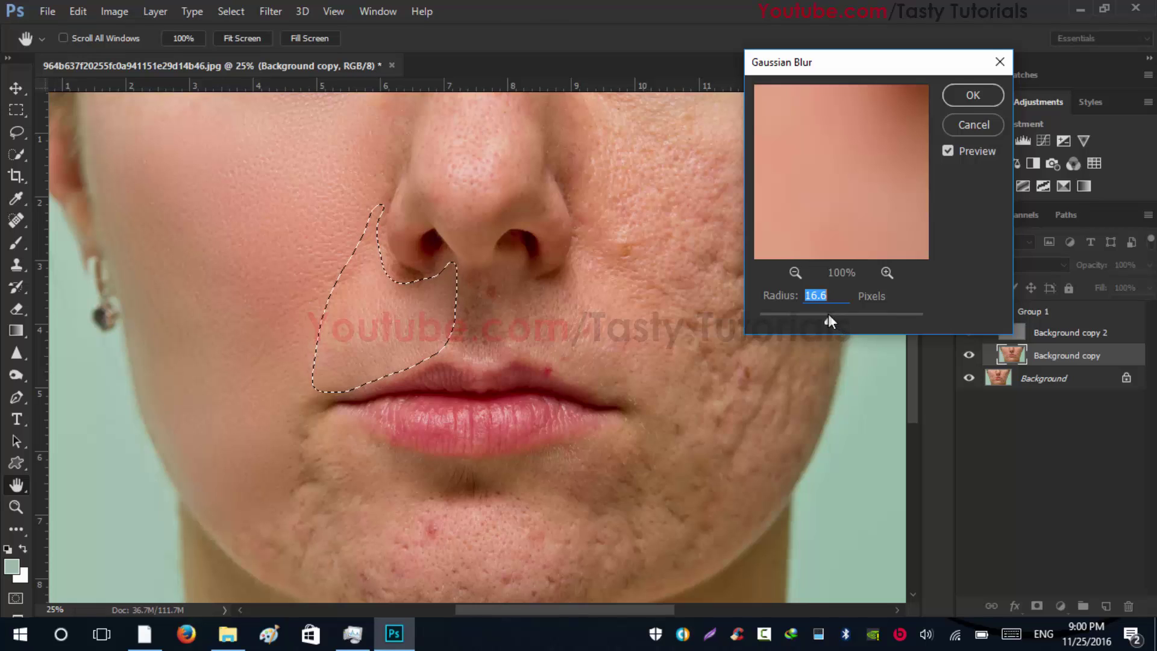
type("20")
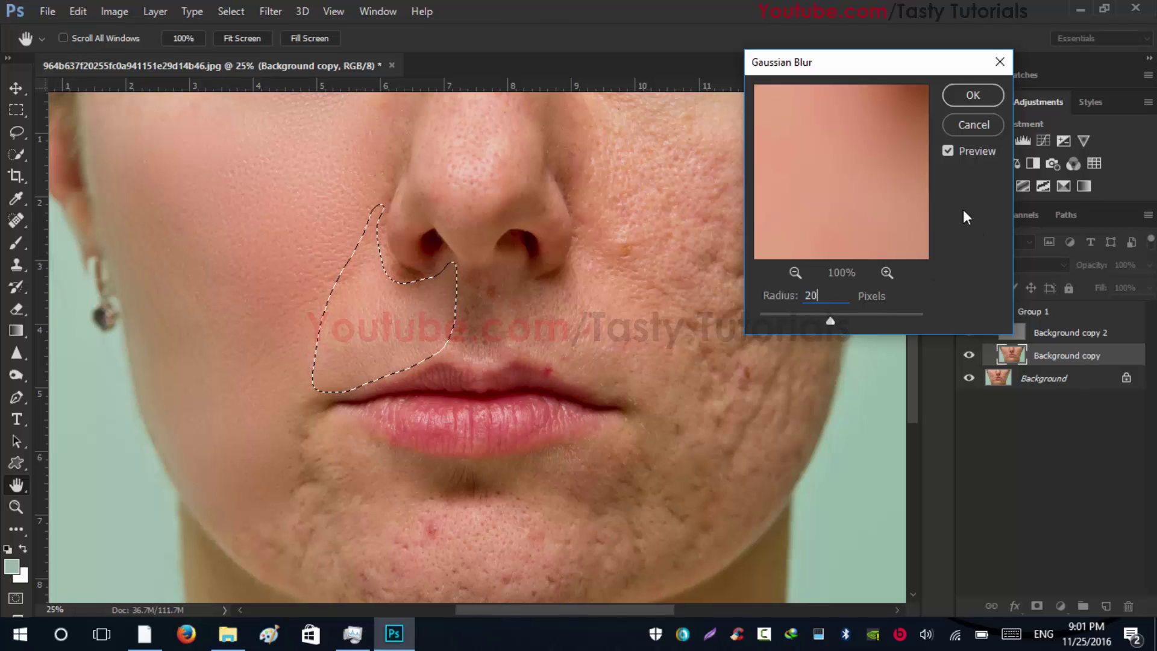
left_click(963, 93)
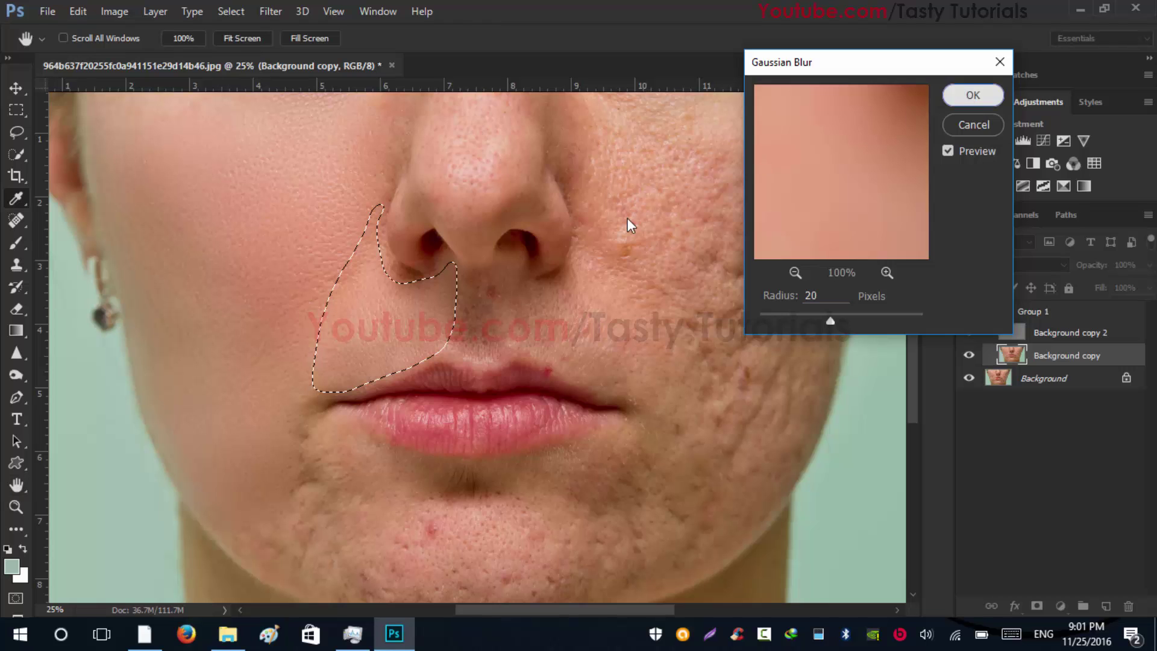
key("ctrl+d")
Step: Outline the chin and jaw area on the photo's left side with the Lasso tool, from the mouth corner to the middle of the chin
scroll(424, 308, "up", 2)
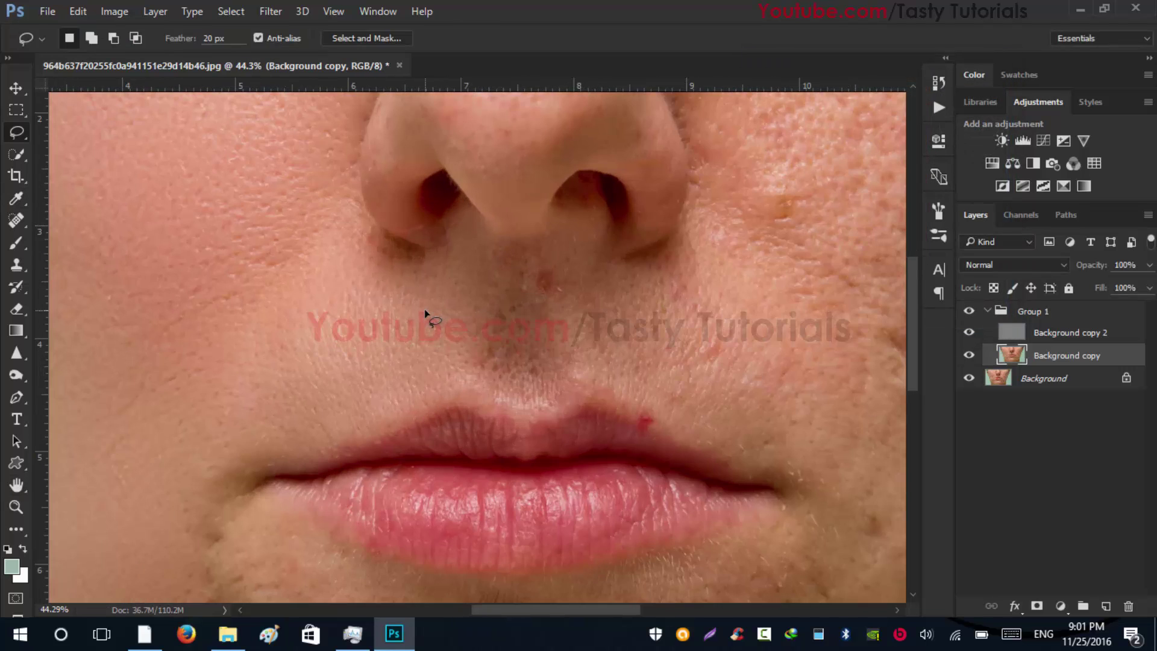
scroll(424, 308, "down", 3)
scroll(320, 415, "up", 2)
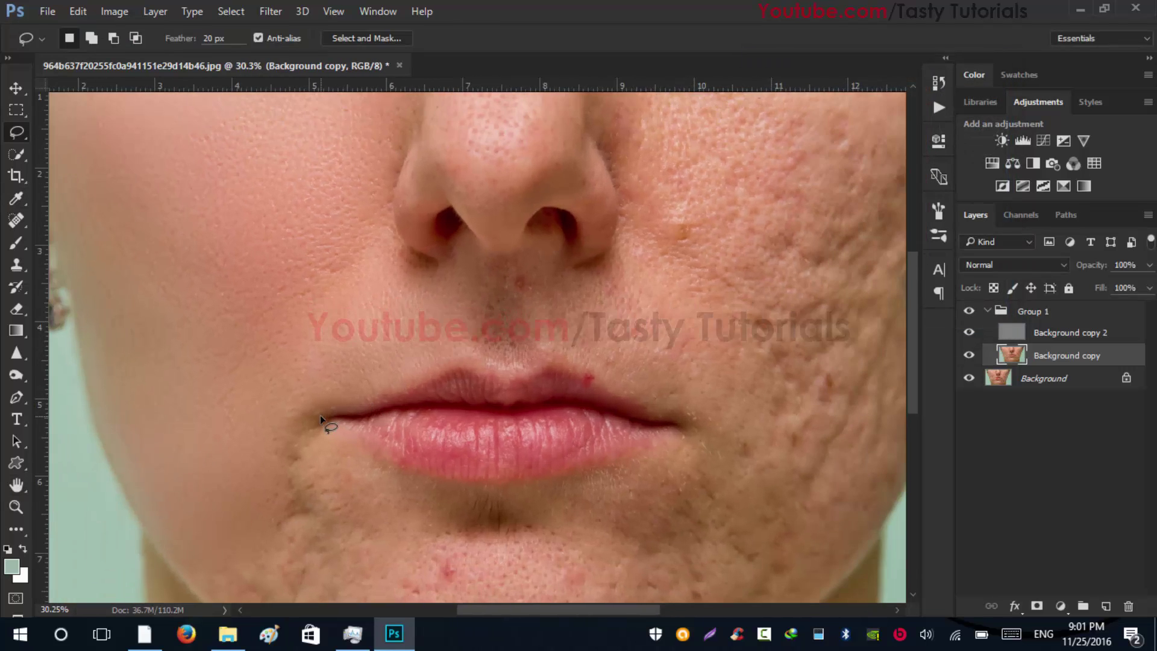
scroll(315, 465, "down", 2)
scroll(328, 458, "up", 2)
scroll(329, 459, "up", 1)
left_click_drag(330, 459, 439, 261)
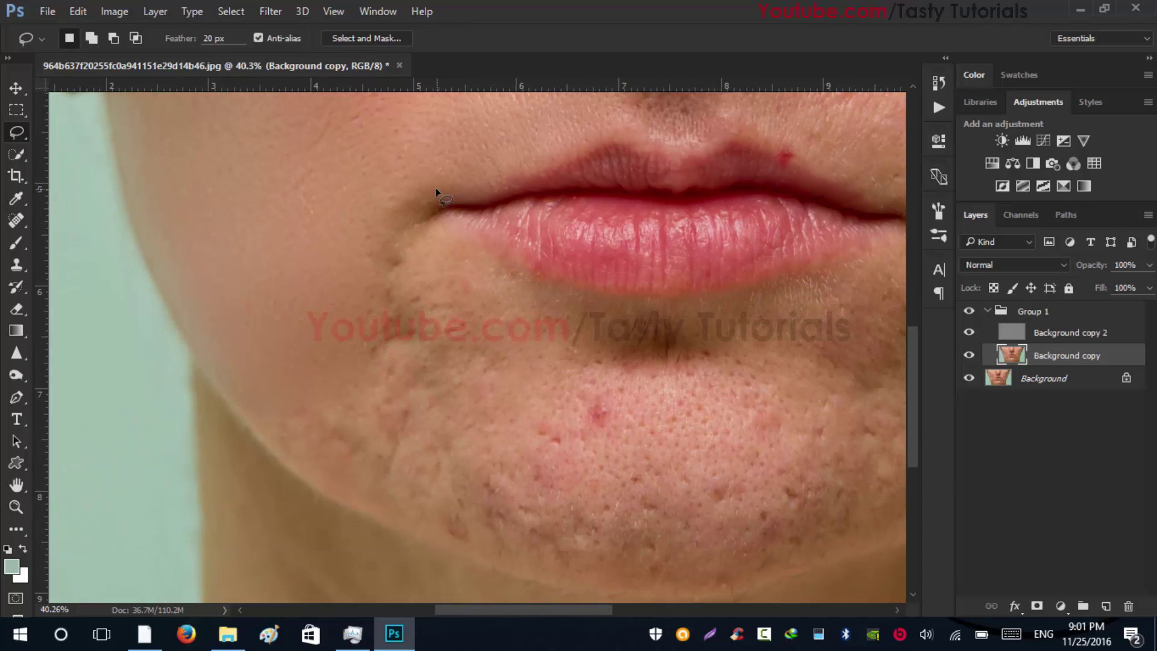
mouse_move(460, 230)
left_mouse_down()
mouse_move(489, 261)
mouse_move(558, 292)
left_mouse_up()
mouse_move(602, 338)
left_mouse_down()
mouse_move(665, 411)
mouse_move(670, 522)
left_mouse_up()
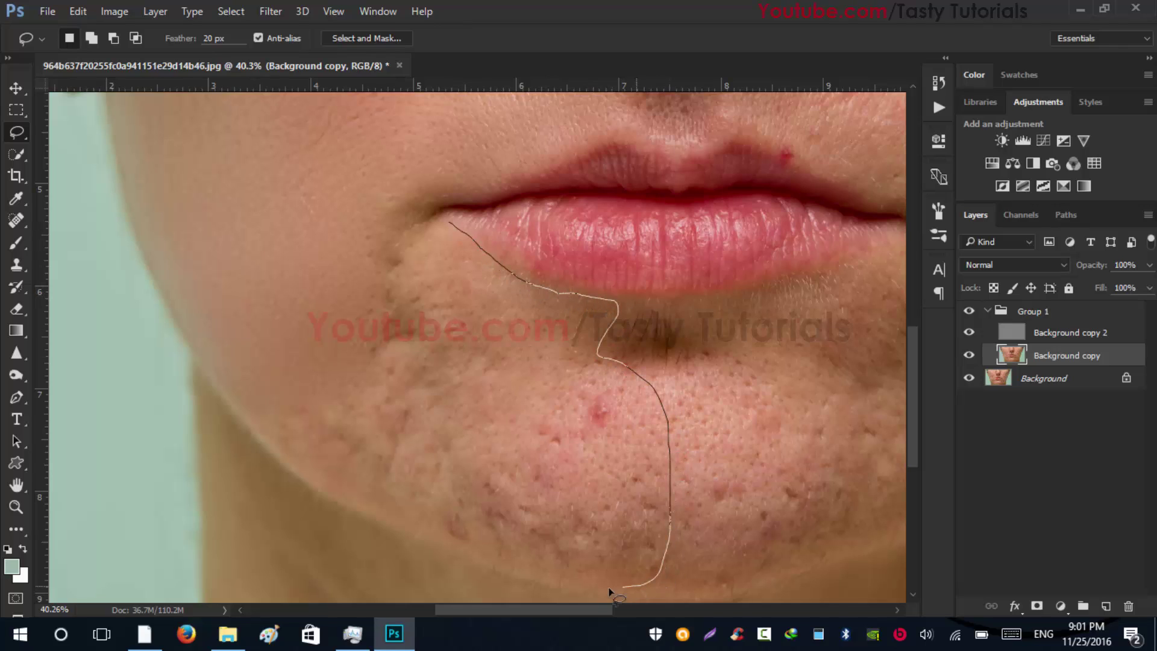
left_click_drag(608, 589, 520, 579)
mouse_move(393, 522)
left_mouse_down()
mouse_move(303, 477)
mouse_move(219, 392)
mouse_move(215, 377)
mouse_move(249, 366)
left_mouse_up()
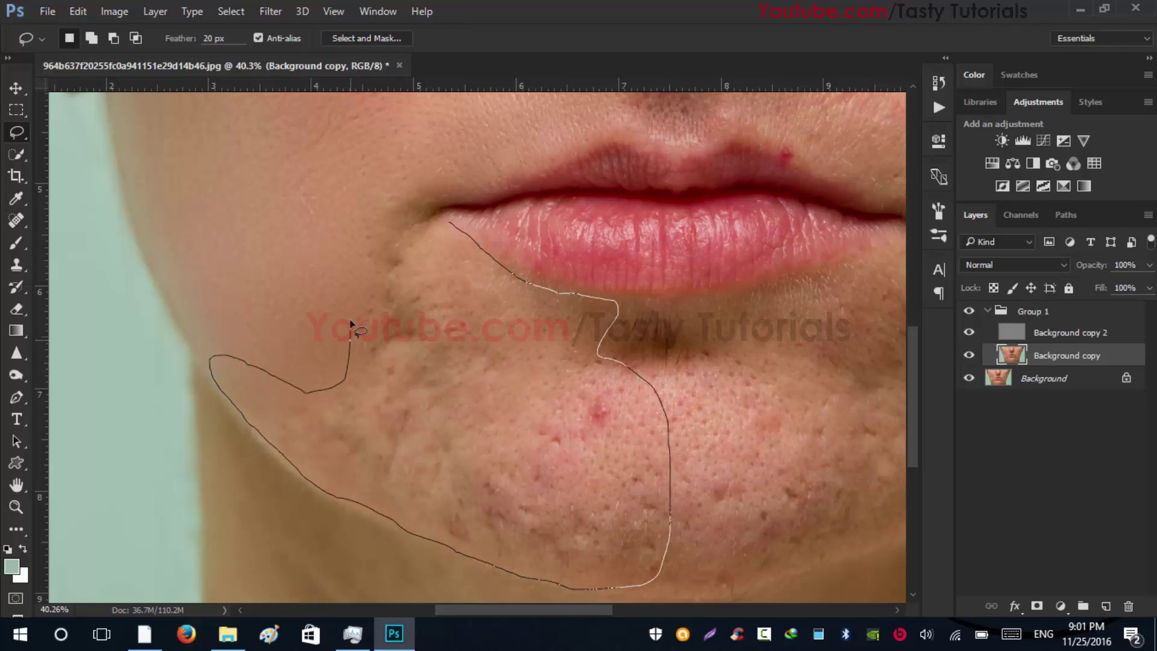
mouse_move(350, 321)
left_mouse_down()
mouse_move(363, 205)
mouse_move(385, 171)
mouse_move(418, 172)
left_mouse_up()
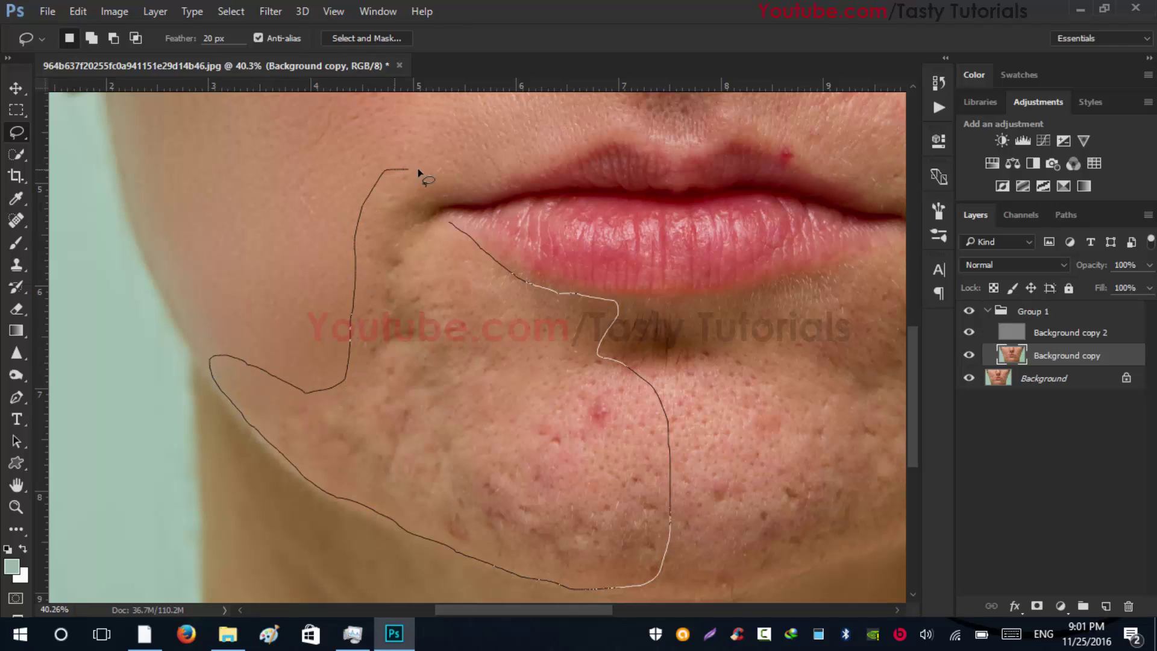
left_click_drag(429, 215, 455, 232)
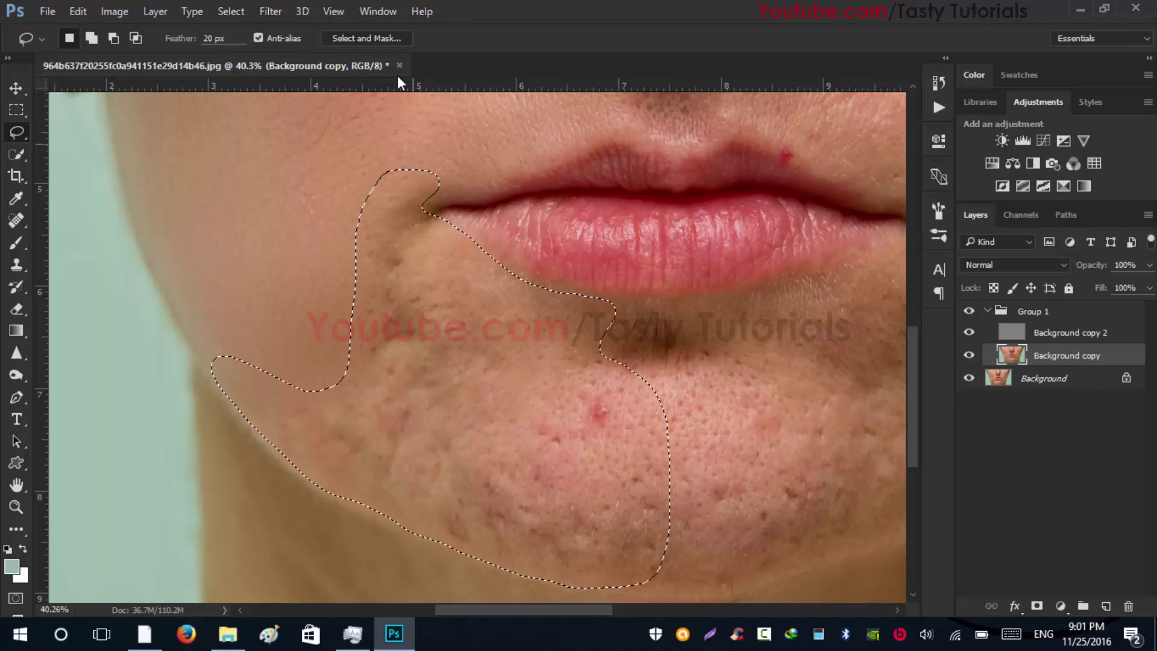
Step: Apply a Gaussian Blur with a radius of 45 pixels to the selected chin and jaw area and deselect it
left_click(269, 12)
mouse_move(278, 199)
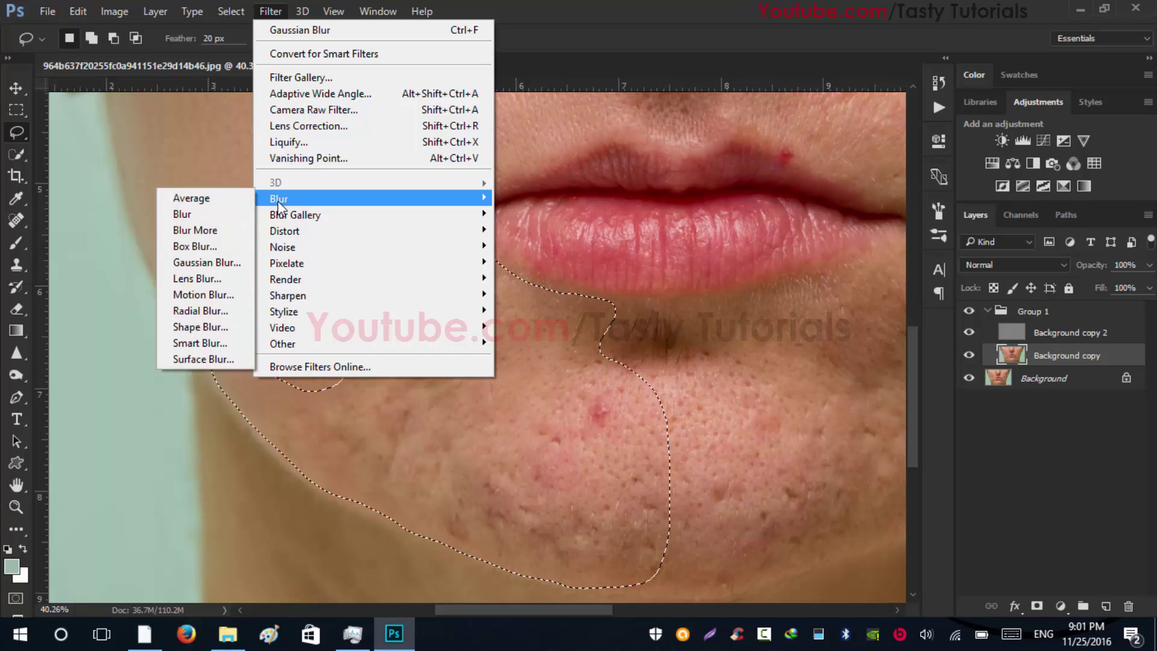
left_click(218, 260)
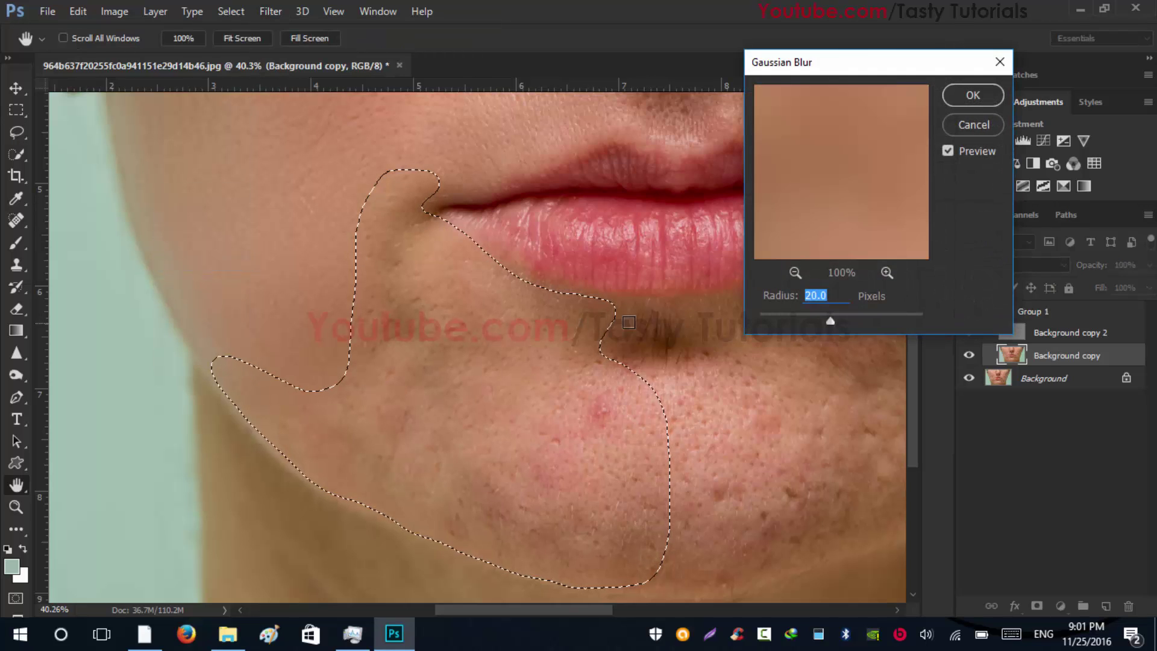
left_click_drag(838, 323, 857, 322)
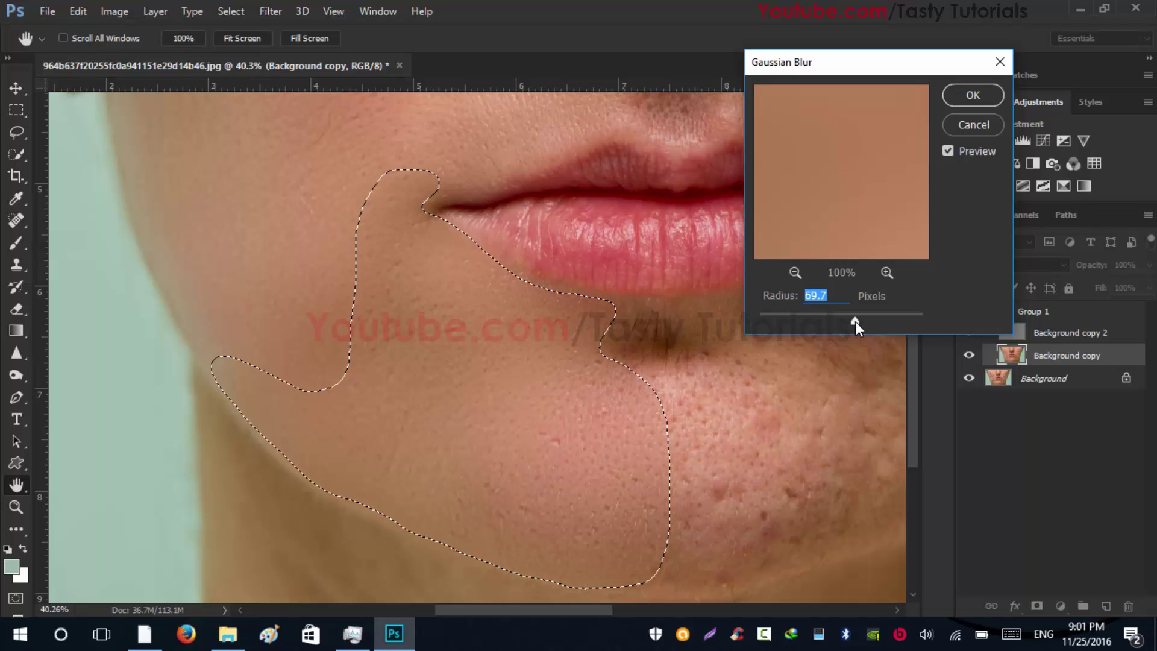
left_click_drag(854, 320, 843, 327)
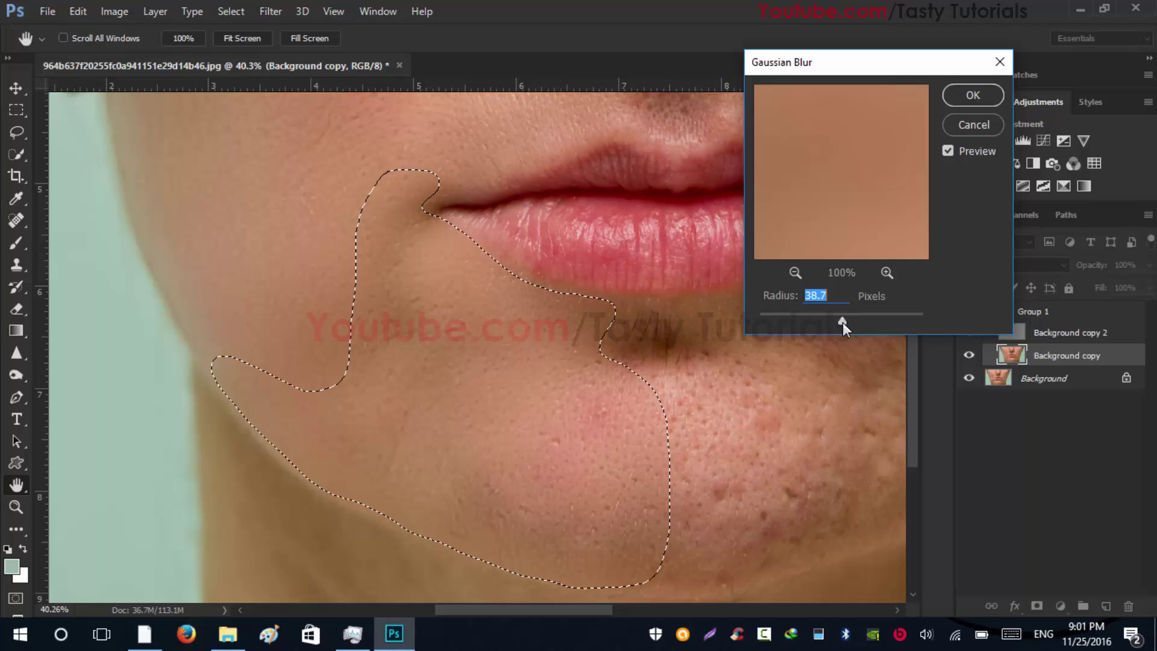
left_click_drag(845, 323, 845, 323)
type("45")
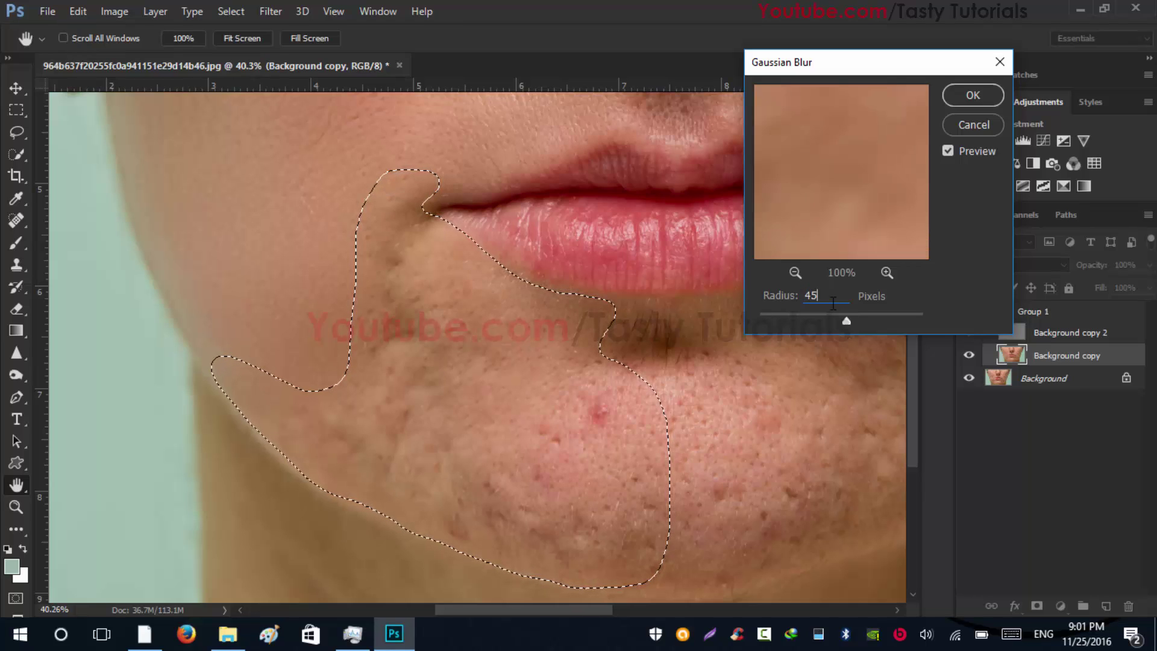
left_click(965, 99)
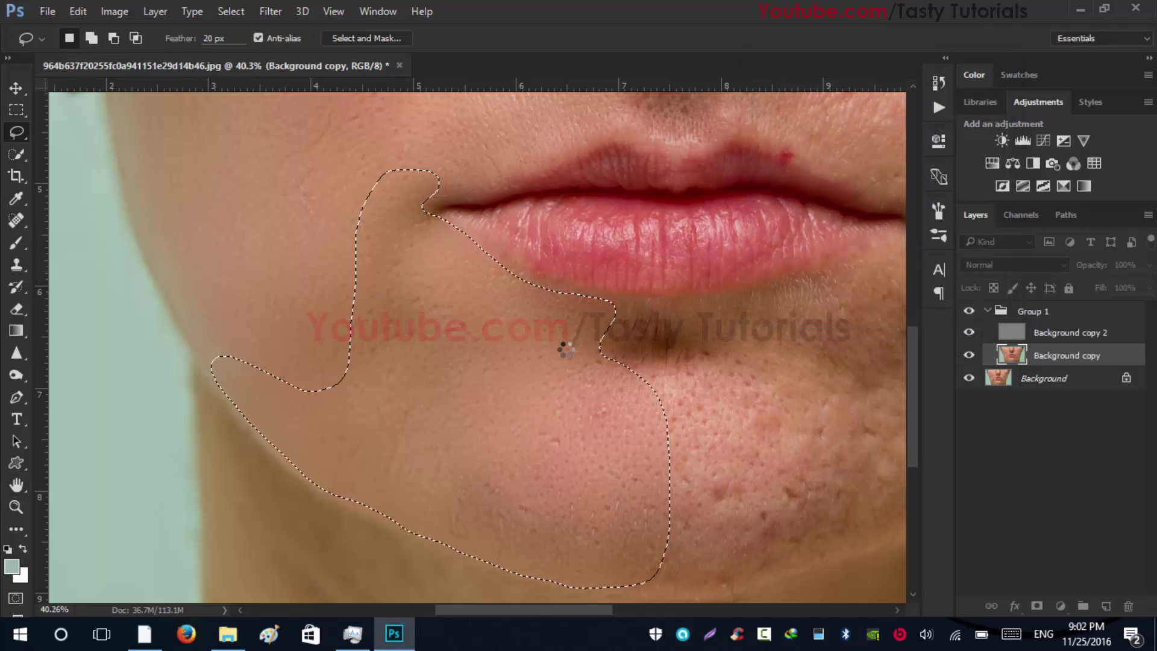
key("ctrl+d")
Step: Outline the chin and jaw area on the photo's right side with the Lasso tool, from mid-chin along the jawline and back below the lower lip
scroll(532, 323, "down", 1)
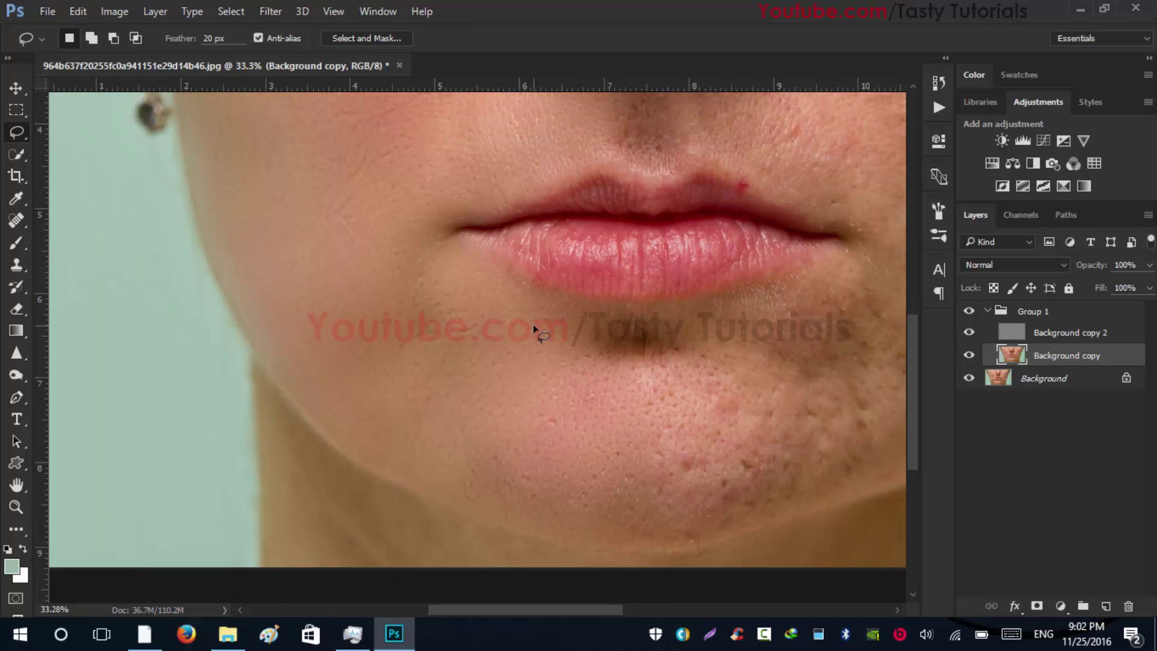
scroll(535, 330, "down", 4)
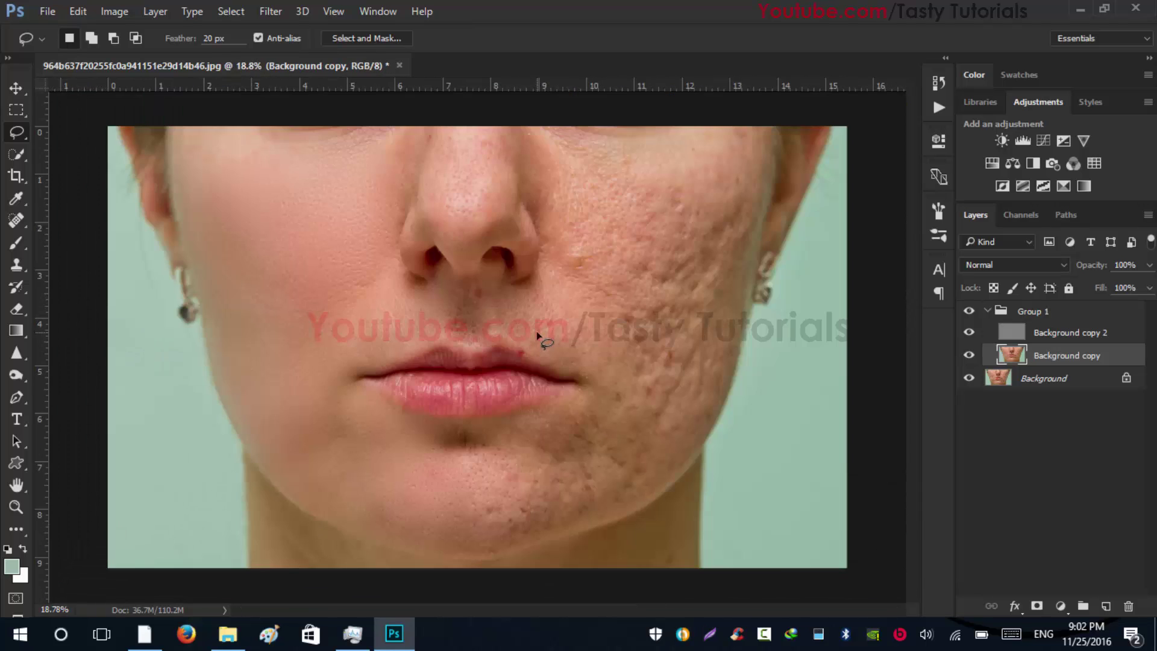
scroll(310, 462, "up", 3)
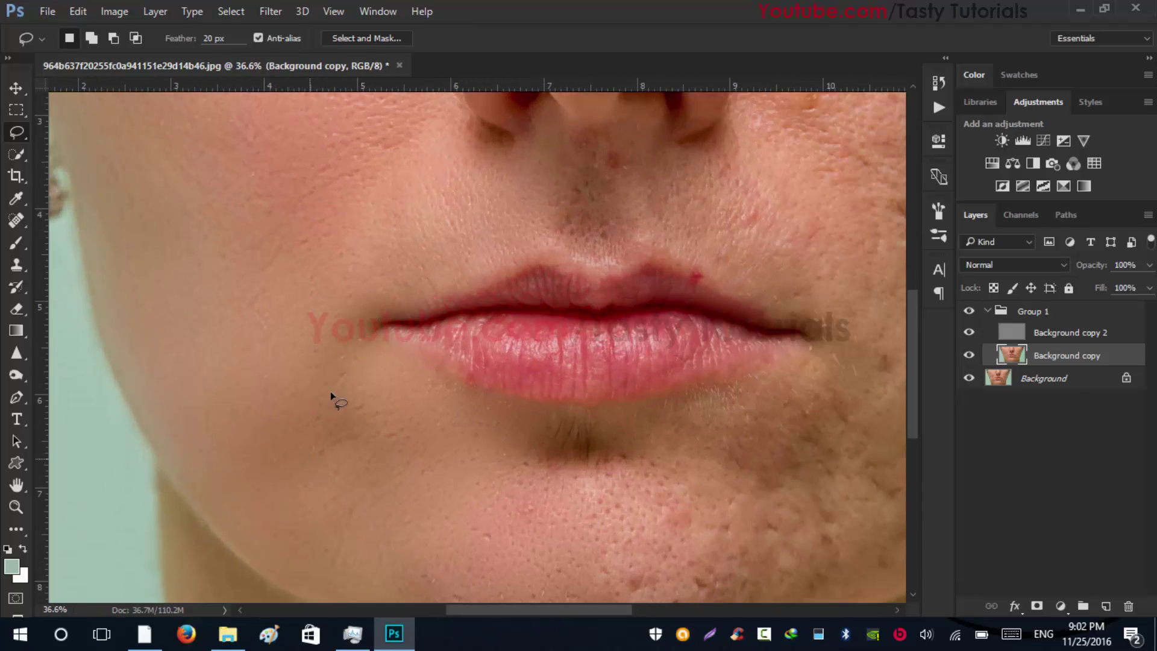
scroll(387, 253, "down", 2)
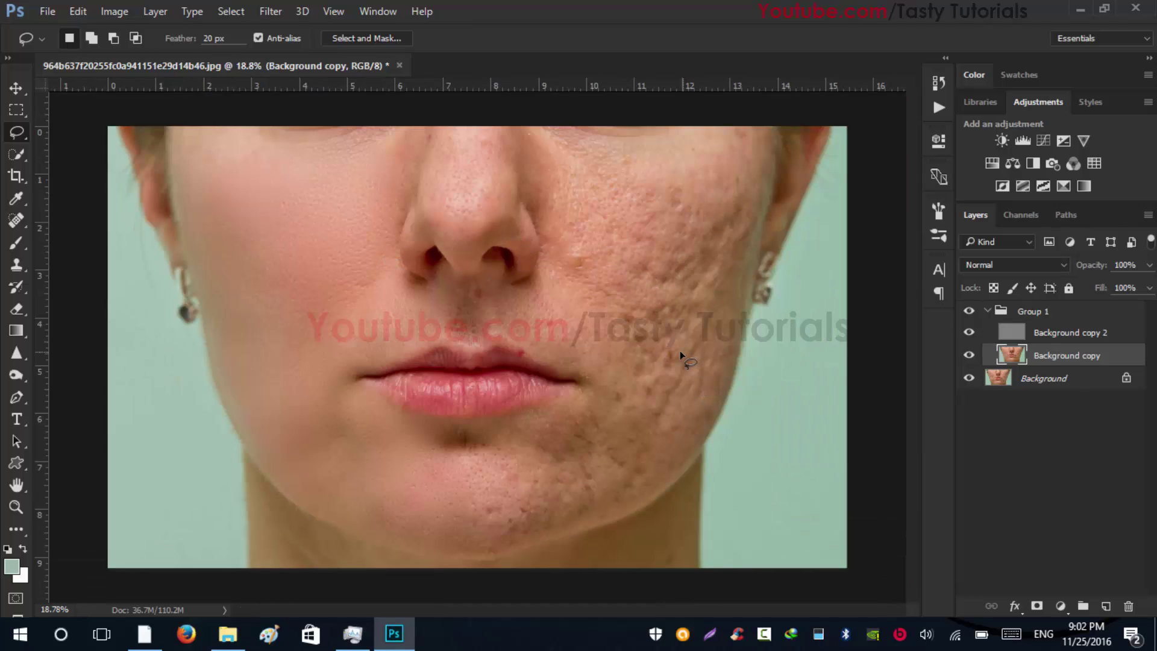
scroll(460, 479, "up", 2)
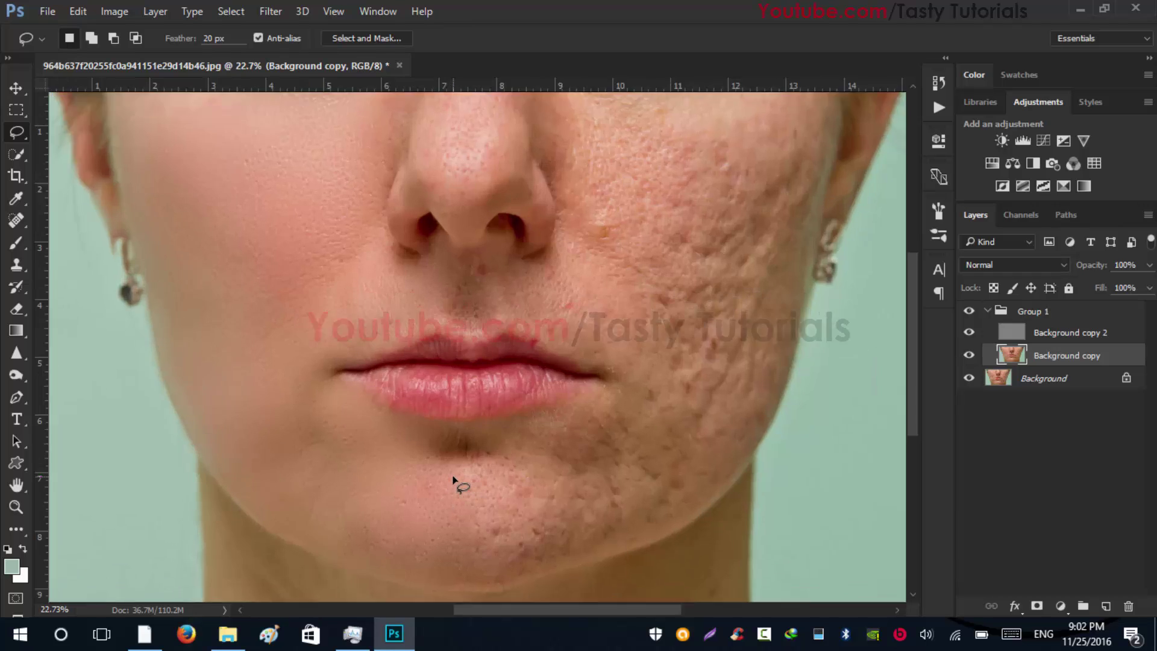
scroll(460, 479, "up", 2)
left_click_drag(458, 472, 415, 328)
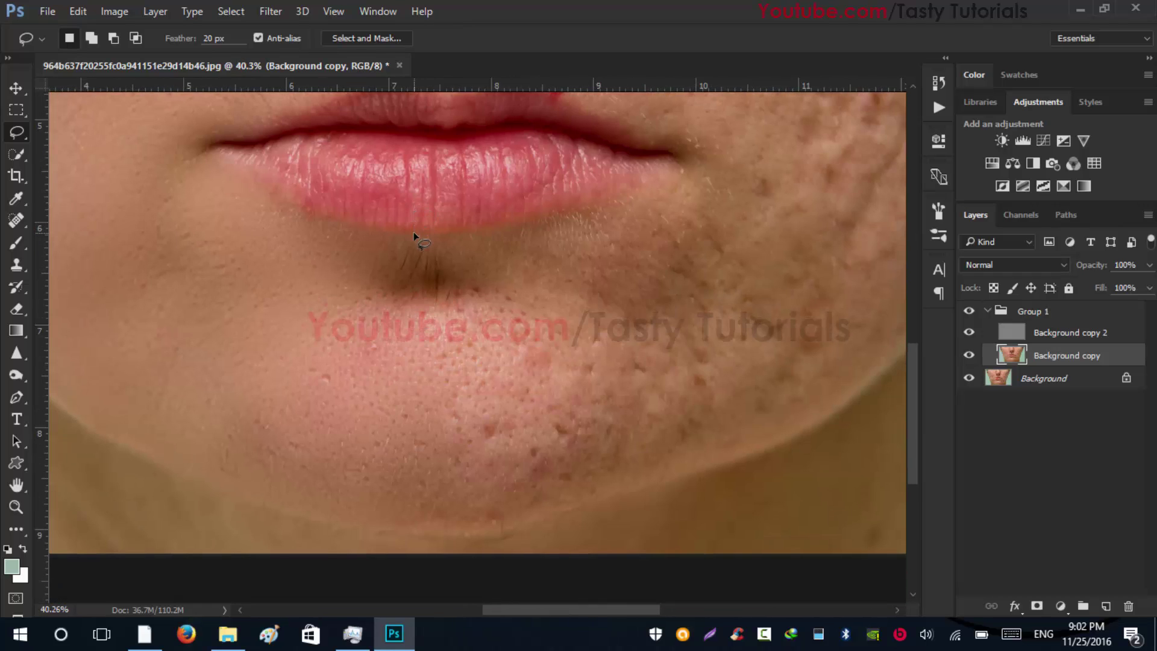
left_click_drag(414, 232, 423, 297)
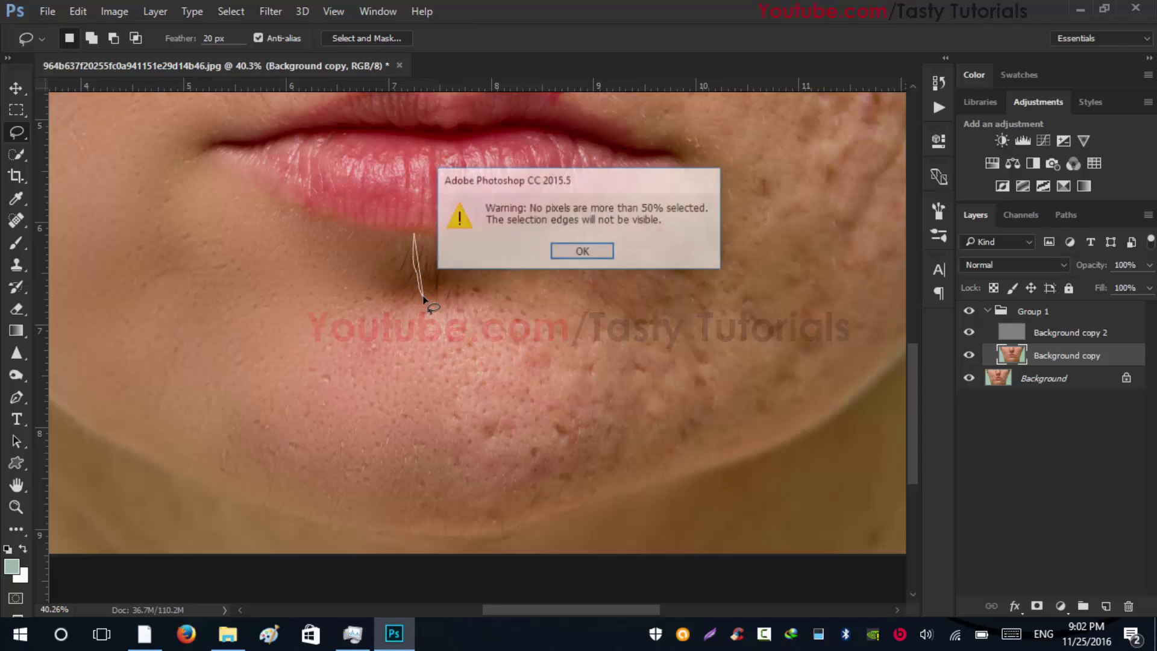
key("Return")
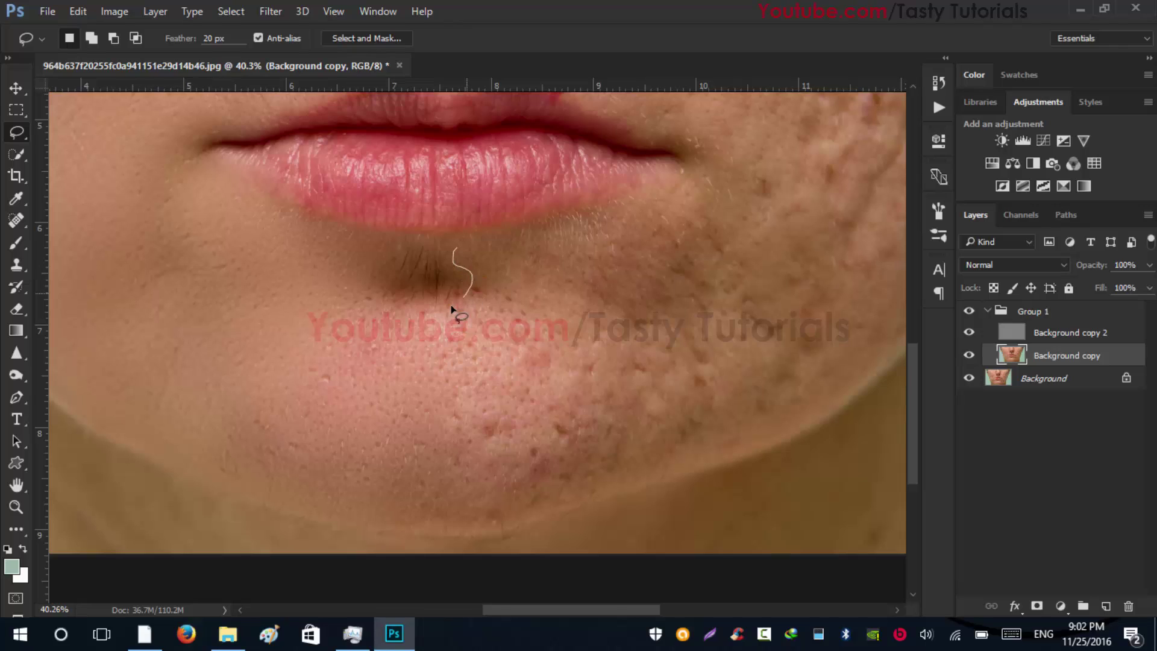
left_click_drag(451, 308, 440, 451)
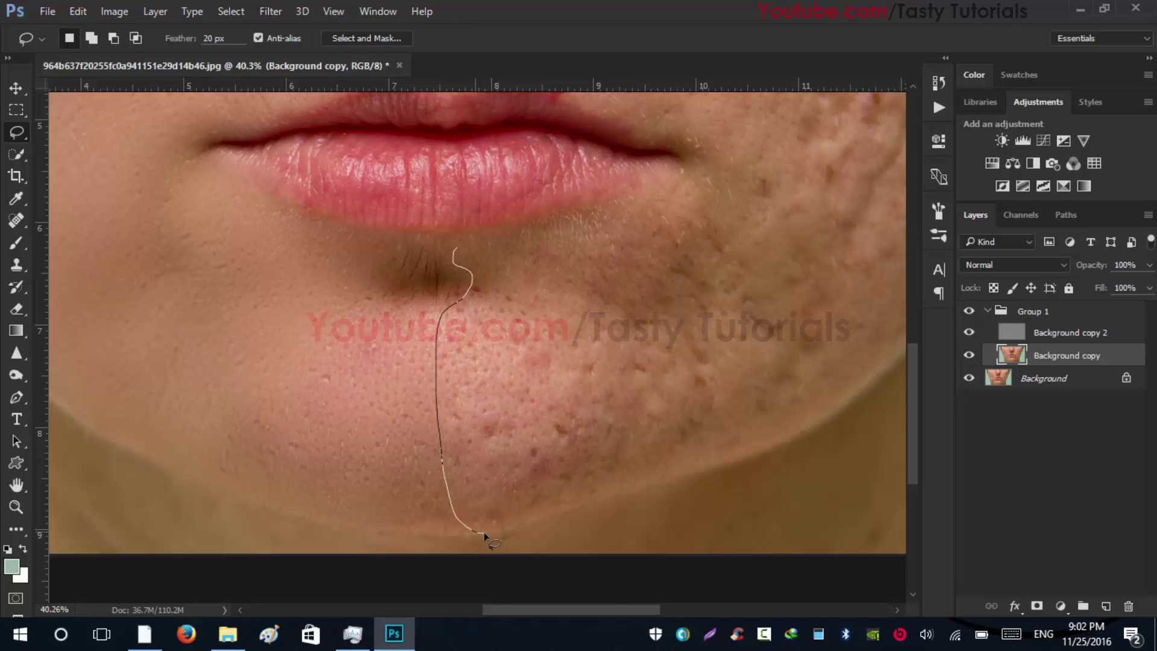
left_click_drag(485, 536, 773, 433)
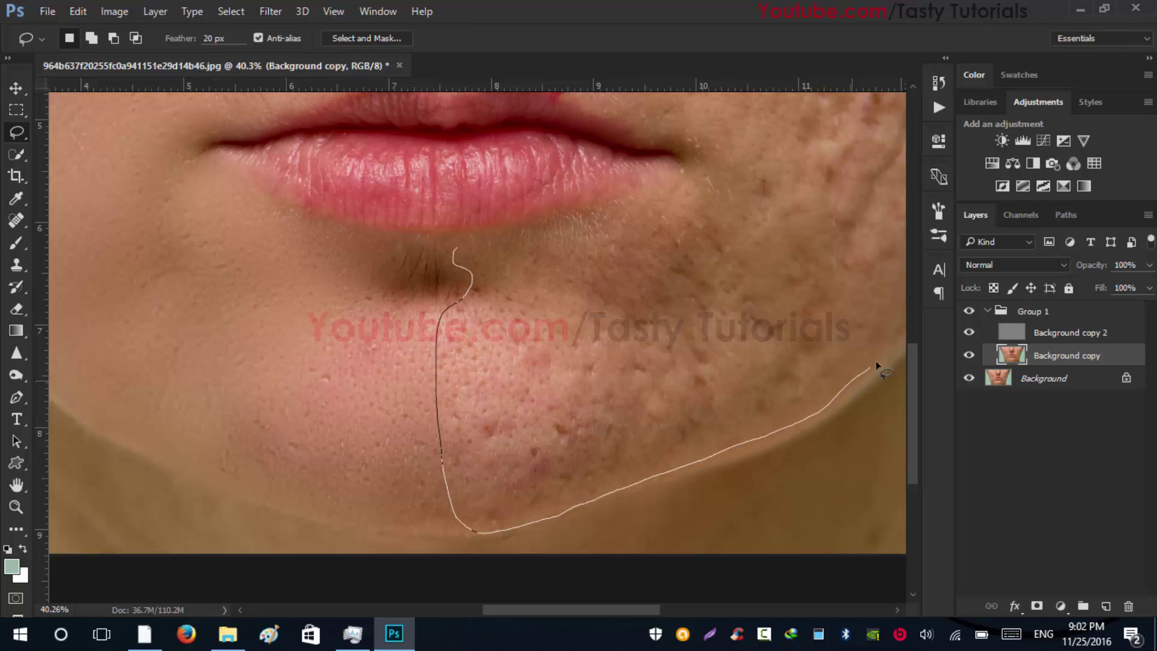
mouse_move(876, 360)
left_mouse_down()
mouse_move(847, 269)
mouse_move(741, 203)
left_mouse_up()
left_click_drag(667, 197, 459, 250)
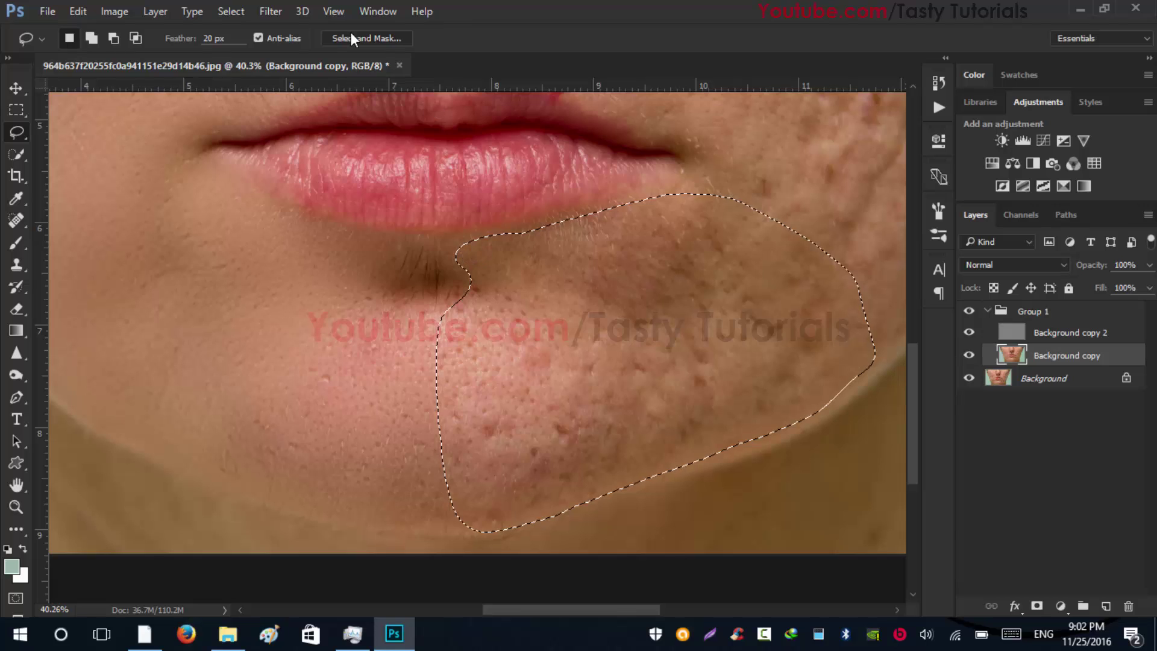
Step: Apply a Gaussian Blur with a radius of 50 pixels to the selected chin and jaw area and deselect it
left_click(270, 11)
mouse_move(301, 197)
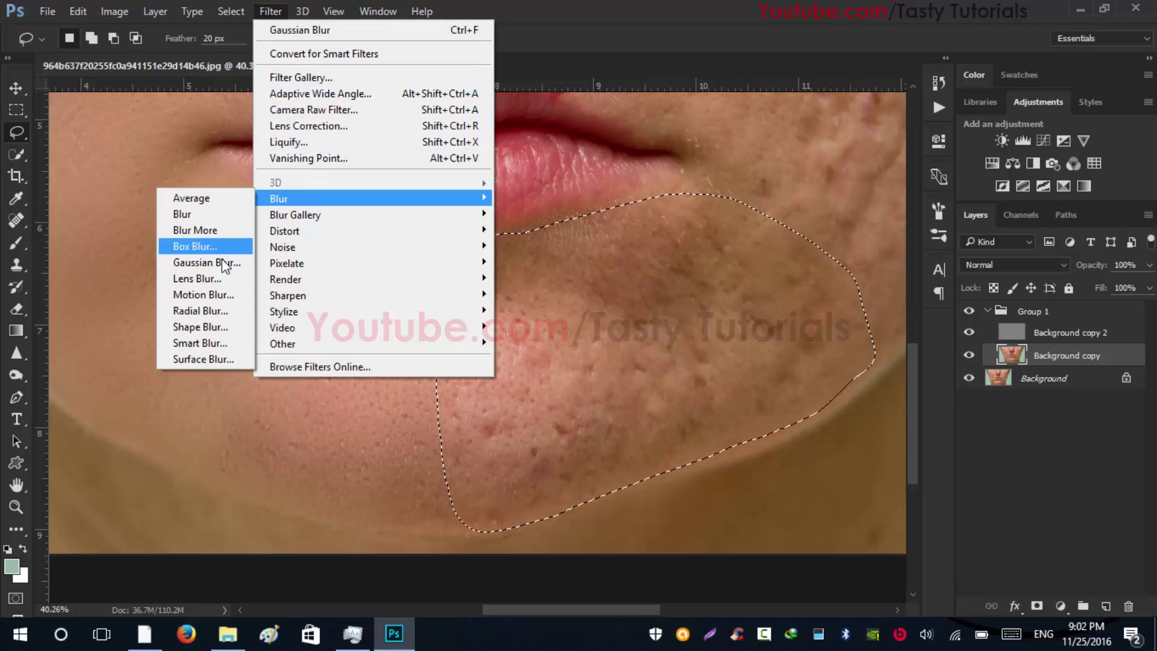
left_click(222, 263)
left_click_drag(848, 68, 328, 64)
mouse_move(199, 327)
left_mouse_down()
mouse_move(161, 329)
mouse_move(206, 326)
left_mouse_up()
type("50")
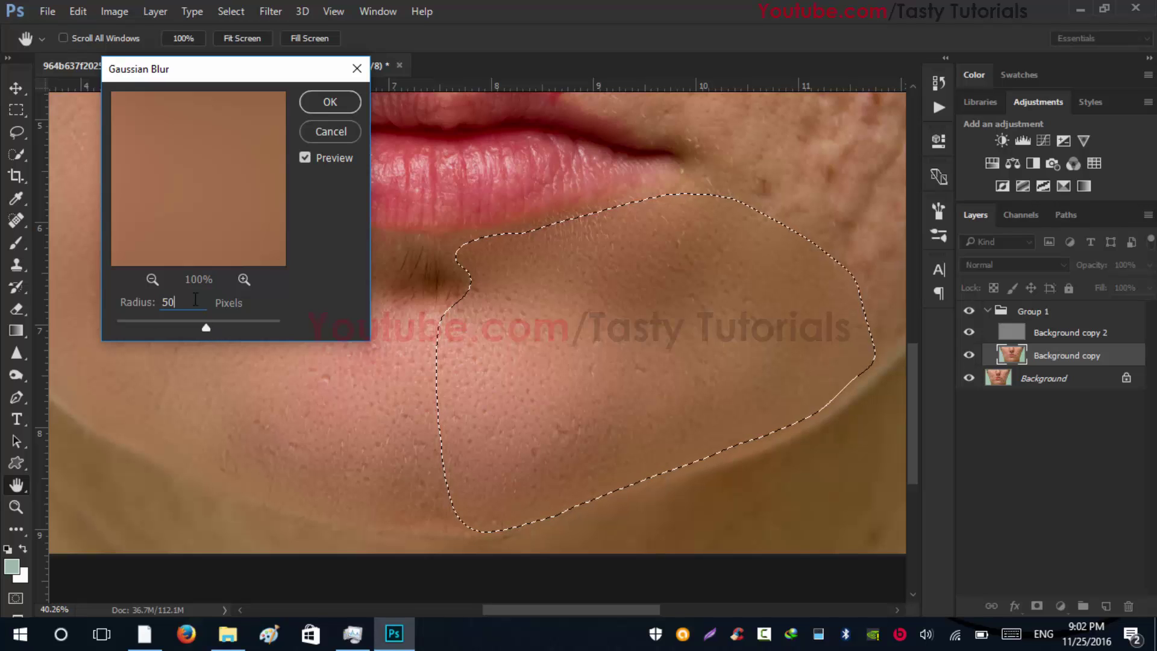
left_click(332, 102)
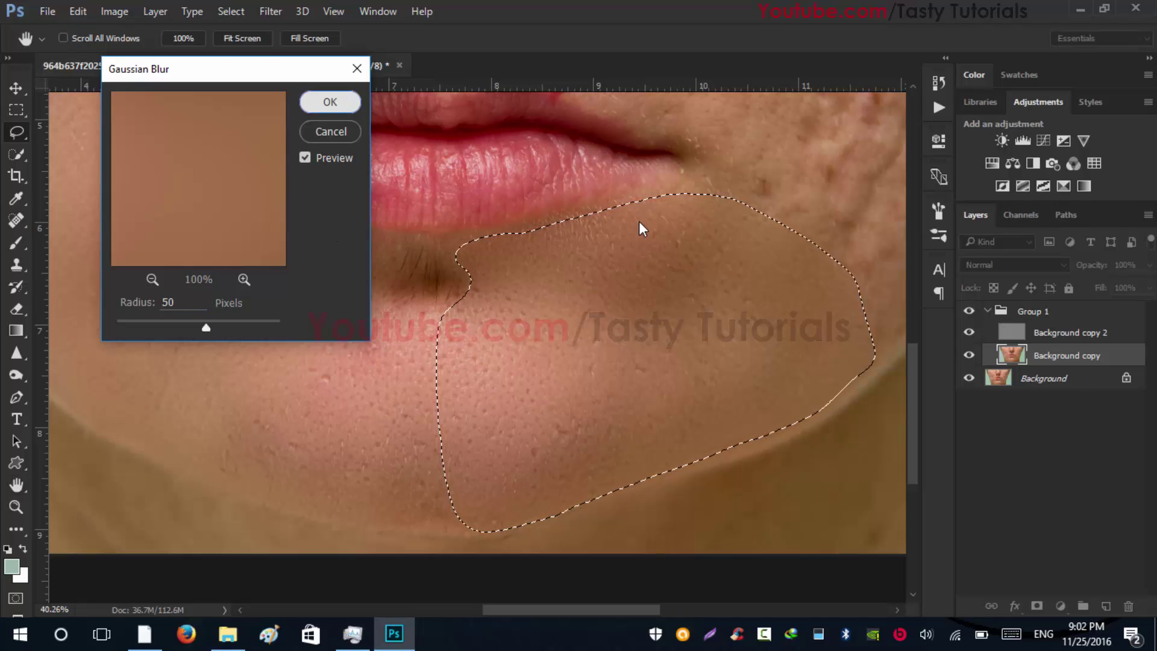
key("ctrl+d")
Step: Outline the scarred cheek on the photo's right side with the Lasso tool, from beside the nose along the upper lip, jaw and ear to below the eye
scroll(641, 244, "down", 5)
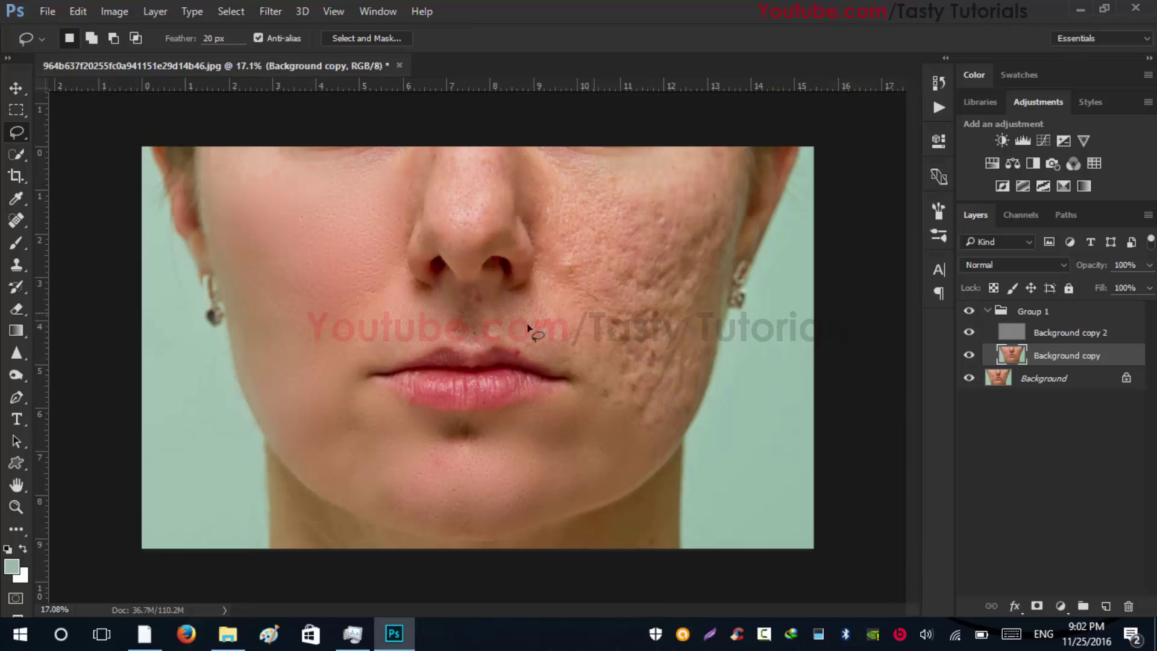
scroll(657, 257, "up", 4)
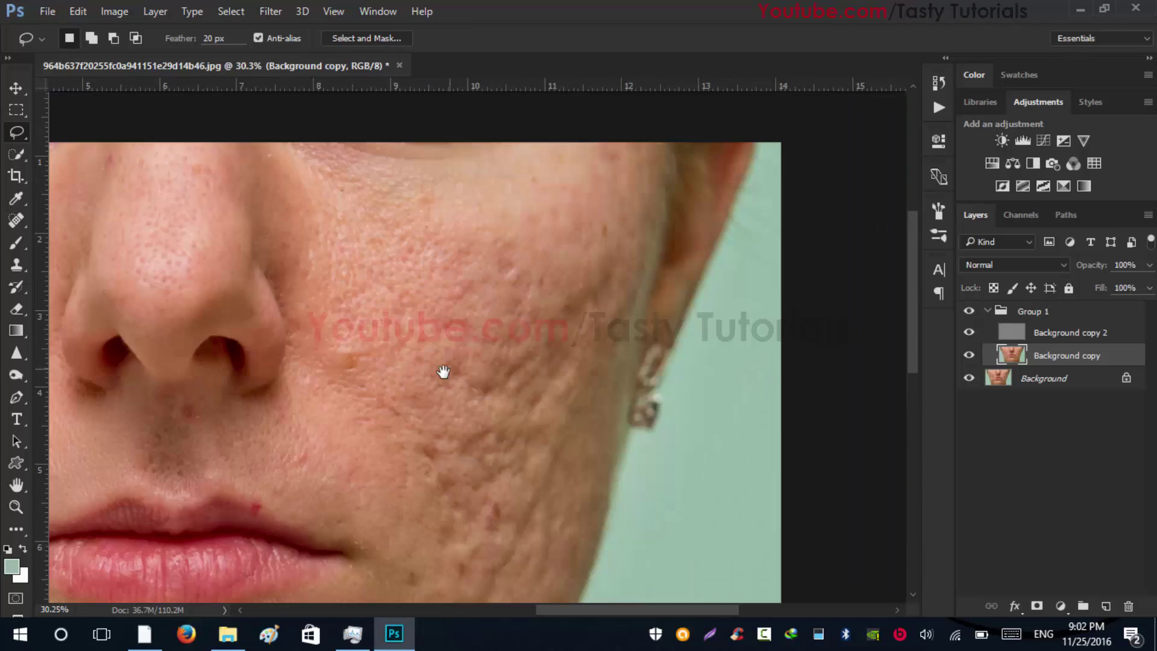
left_click_drag(469, 286, 480, 239)
scroll(478, 239, "down", 3)
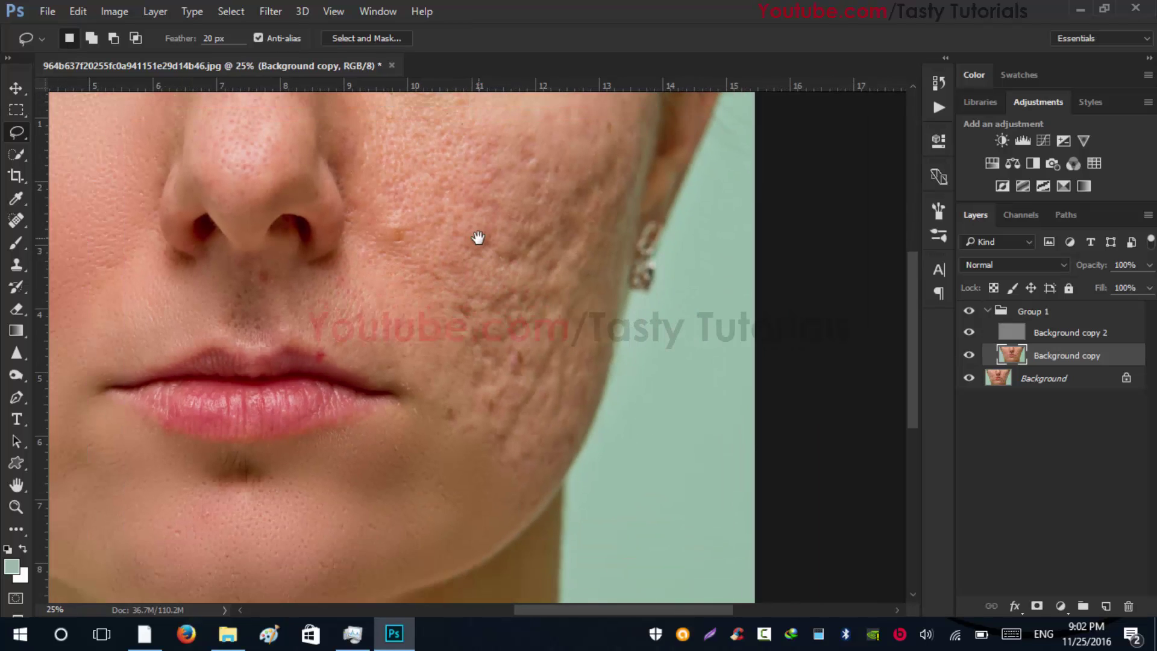
scroll(568, 269, "up", 2)
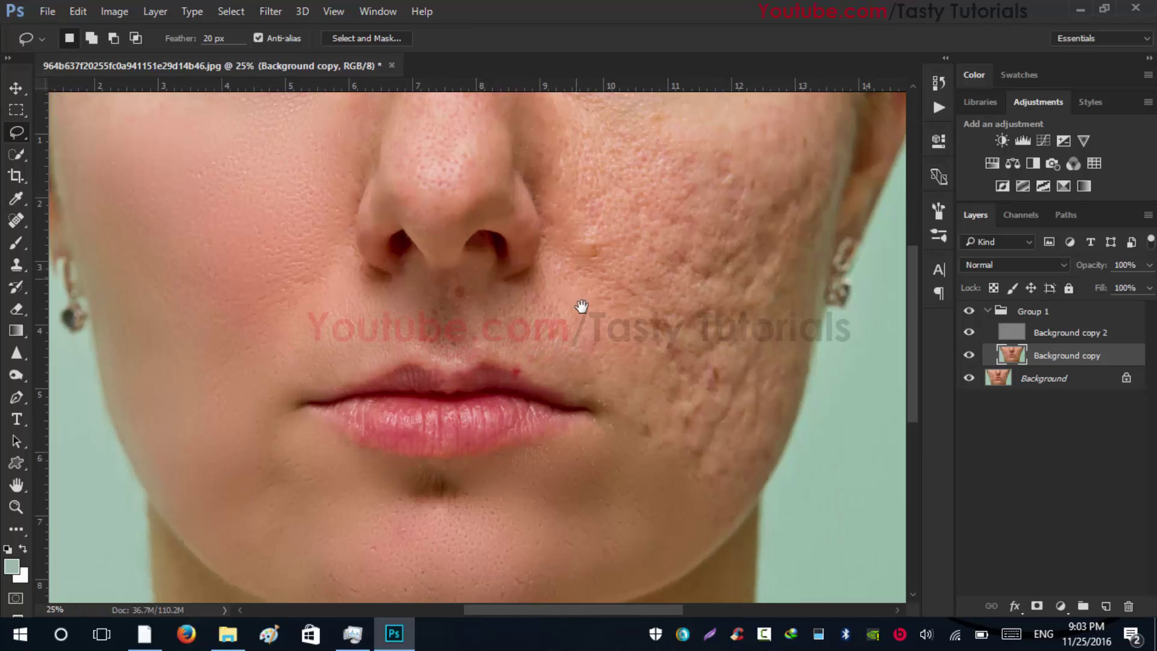
left_click_drag(581, 308, 524, 307)
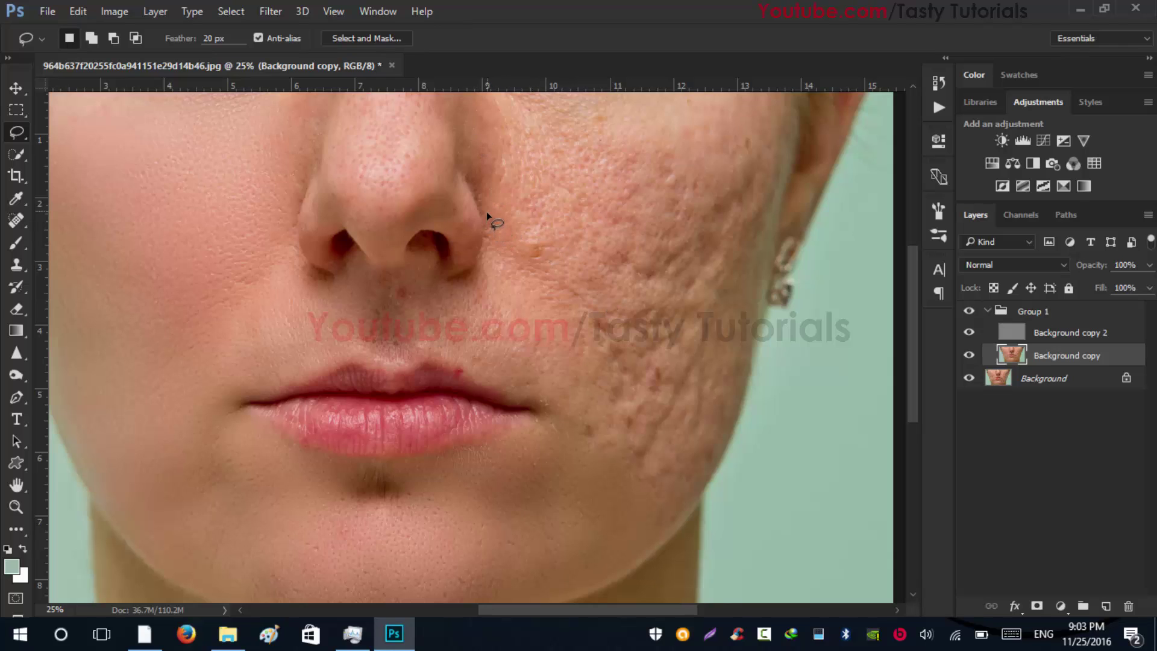
mouse_move(475, 280)
left_mouse_down()
mouse_move(445, 299)
mouse_move(424, 347)
mouse_move(537, 394)
left_mouse_up()
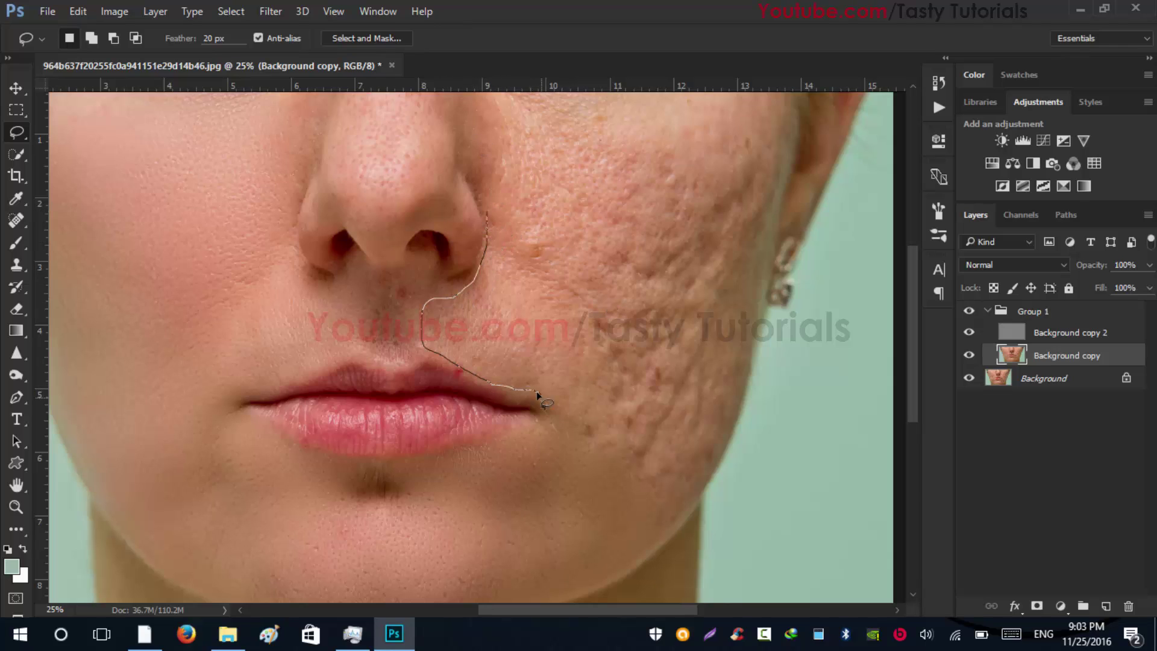
mouse_move(678, 519)
left_mouse_down()
mouse_move(745, 386)
mouse_move(776, 240)
left_mouse_up()
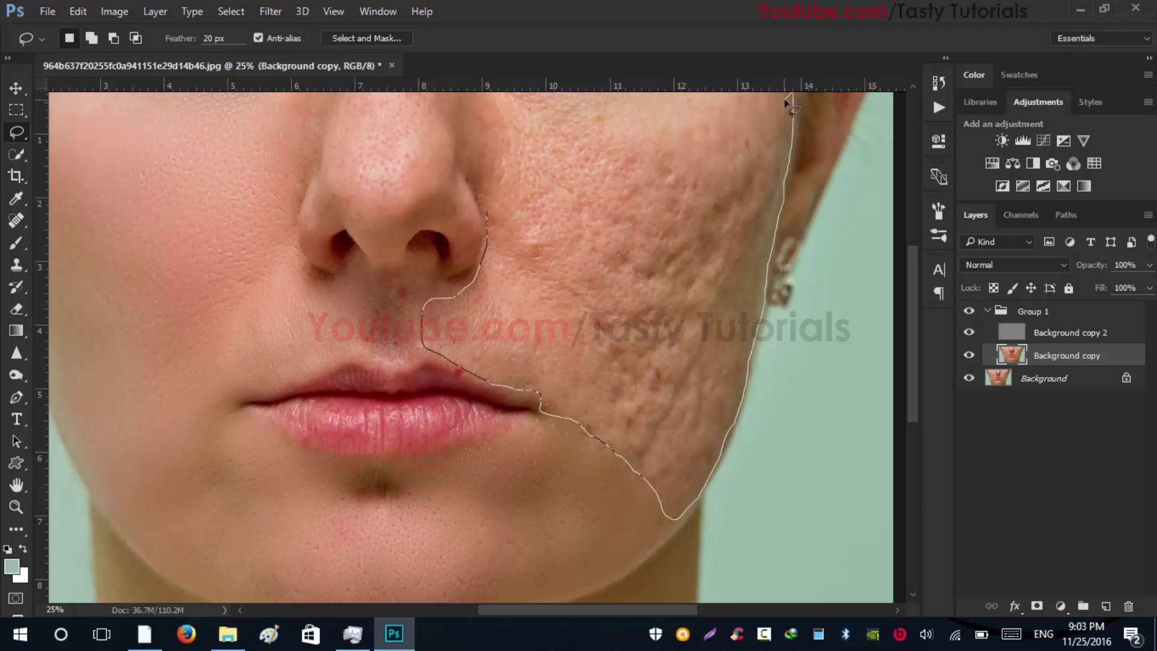
mouse_move(783, 99)
left_mouse_down()
mouse_move(506, 147)
mouse_move(489, 223)
left_mouse_up()
Step: Apply a Gaussian Blur to the selected scarred cheek on the low-frequency layer
left_click(271, 11)
left_click(530, 319)
left_click_drag(194, 331, 215, 329)
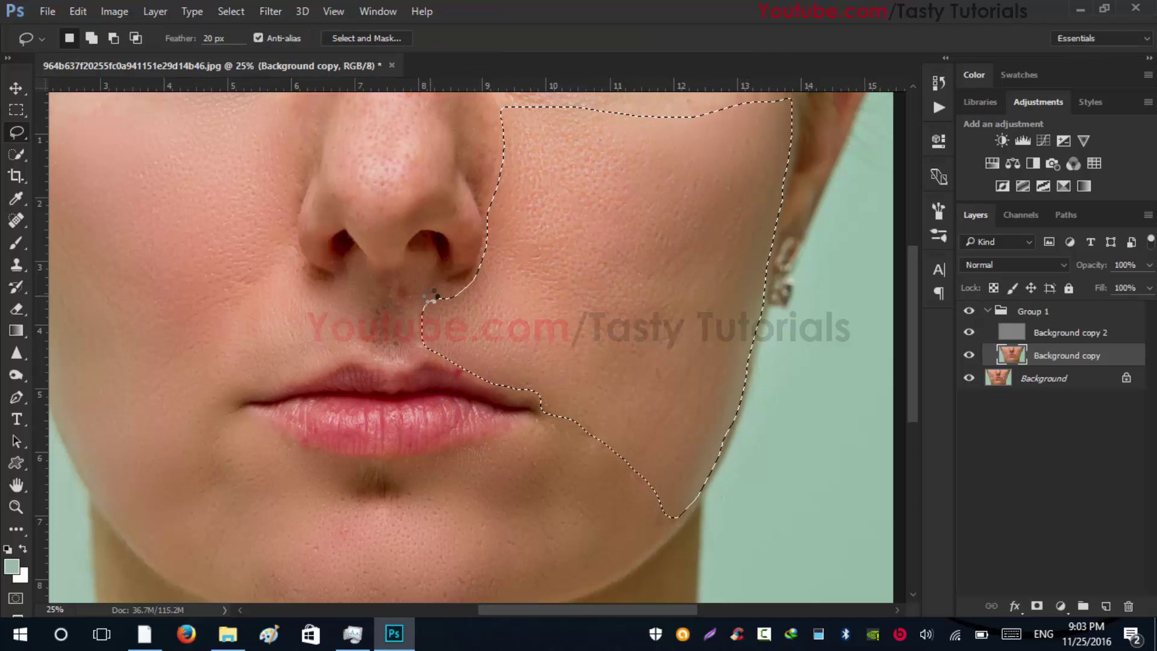
Step: Outline the skin between the nostrils and the upper lip, apply a Gaussian Blur with a radius of 25 pixels, and deselect it
scroll(484, 275, "up", 3)
mouse_move(307, 205)
left_mouse_down()
mouse_move(376, 230)
mouse_move(409, 196)
mouse_move(495, 180)
mouse_move(542, 218)
mouse_move(621, 226)
mouse_move(509, 305)
mouse_move(426, 397)
mouse_move(403, 247)
mouse_move(300, 227)
mouse_move(305, 203)
mouse_move(369, 232)
left_mouse_up()
left_click(270, 11)
left_click(524, 246)
left_click_drag(747, 356, 736, 357)
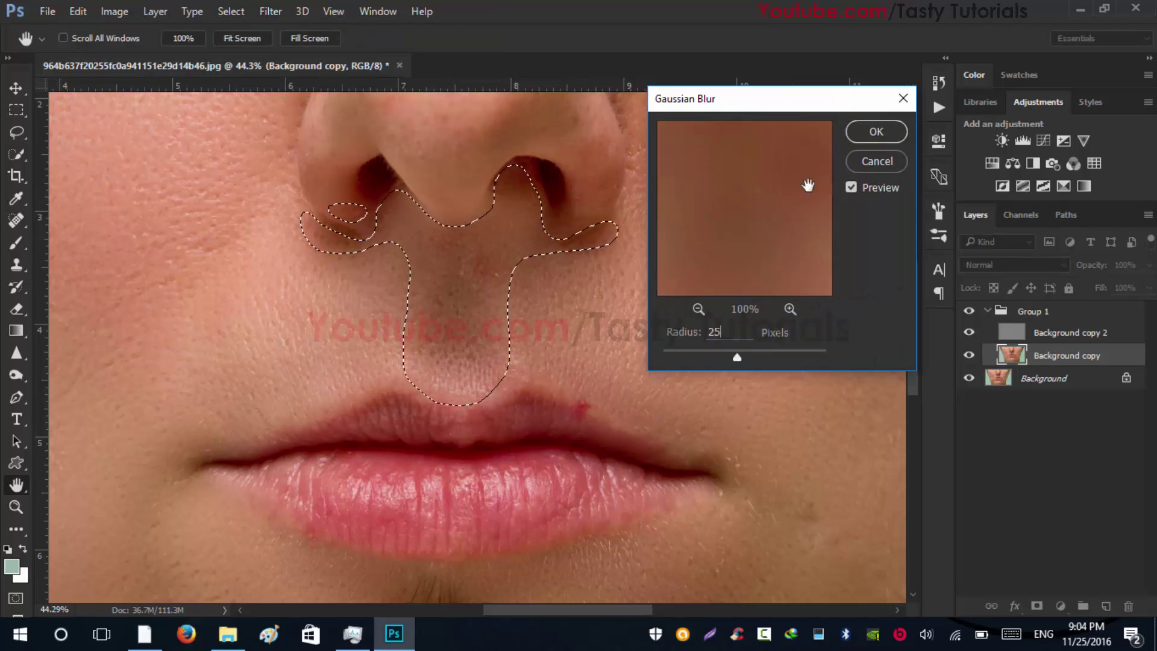
key("Return")
key("ctrl+d")
Step: Outline the shadowed hollow below the lower lip, apply a Gaussian Blur with a radius of 25 pixels, and deselect it
scroll(669, 269, "down", 5)
left_click_drag(512, 264, 395, 240)
left_click(271, 11)
left_click(524, 247)
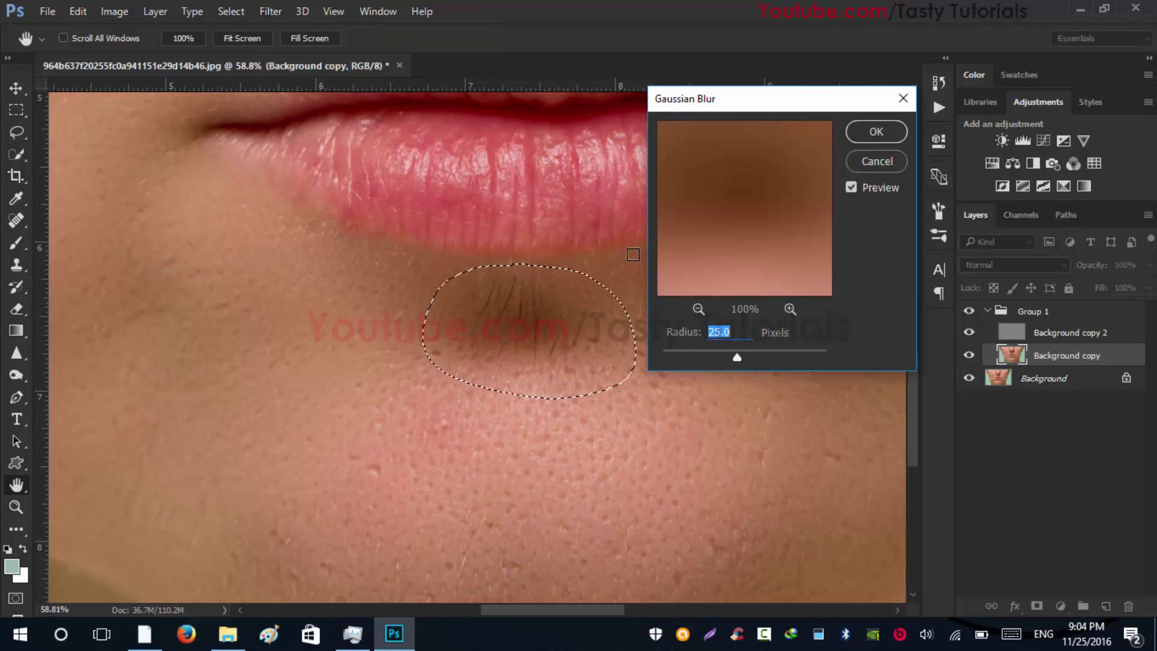
key("Return")
key("ctrl+d")
Step: Outline the bridge and sides of the nose down to the tip, apply a Gaussian Blur, and deselect the area
scroll(415, 276, "up", 5)
mouse_move(395, 100)
left_mouse_down()
mouse_move(392, 218)
mouse_move(519, 212)
mouse_move(573, 175)
mouse_move(399, 104)
left_mouse_up()
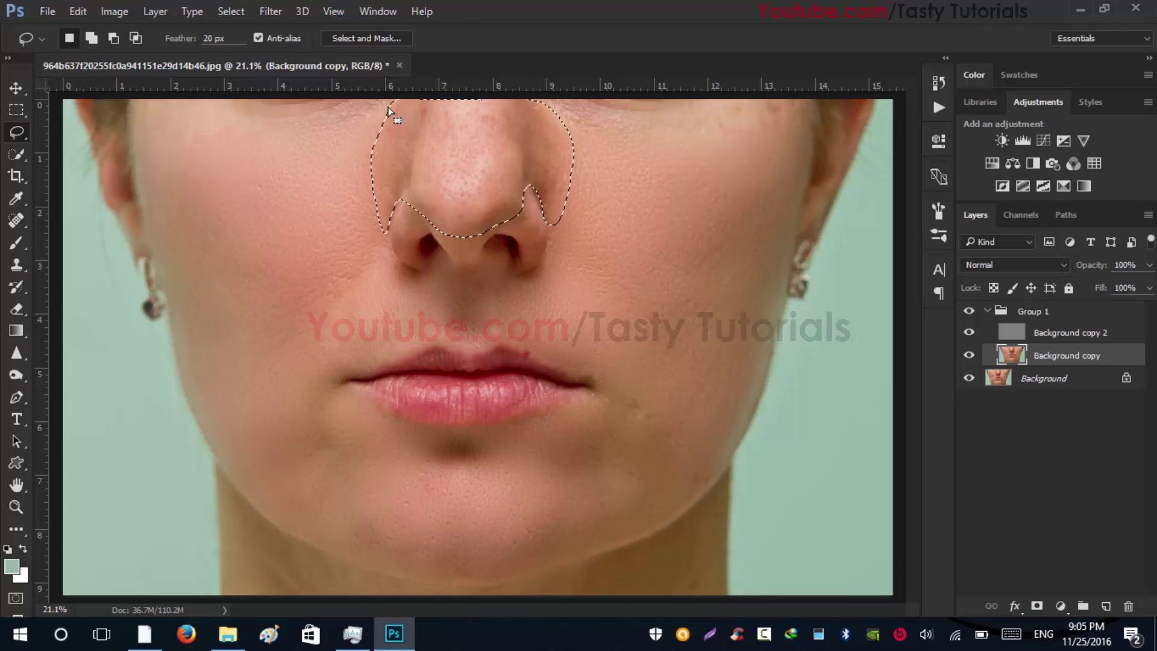
key("ctrl+alt+f")
left_click(878, 134)
key("ctrl+d")
Step: Outline the lower nose around the tip and nostril wings and apply a Gaussian Blur with a radius of about 8 pixels
scroll(416, 233, "up", 4)
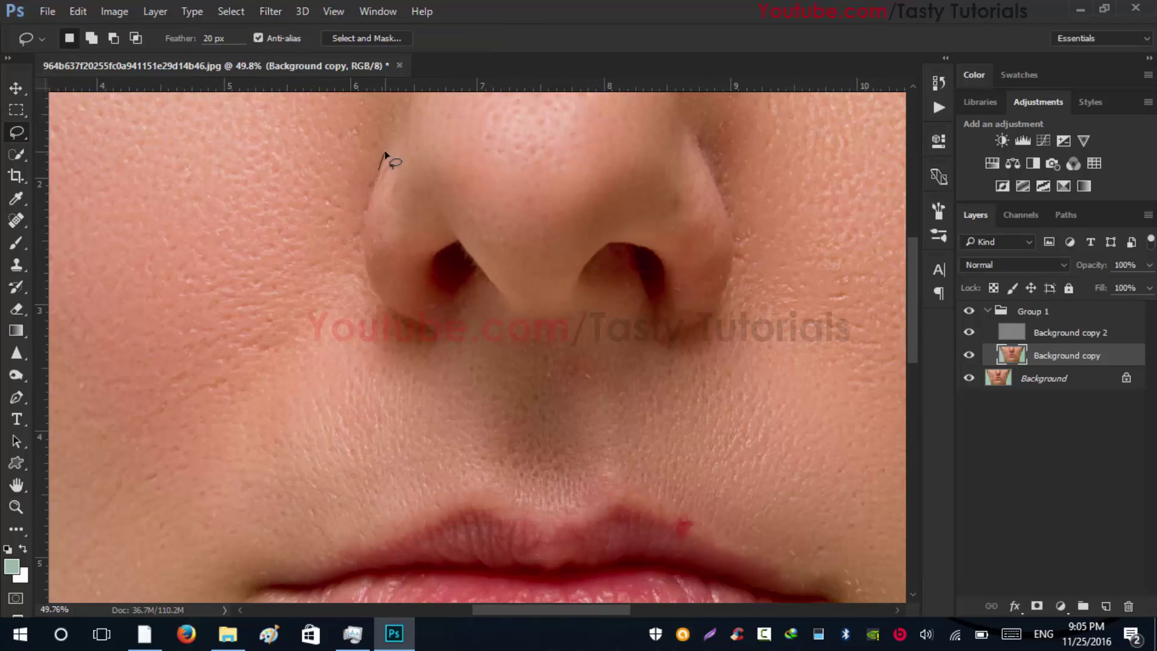
mouse_move(403, 312)
left_mouse_down()
mouse_move(435, 294)
mouse_move(465, 245)
mouse_move(568, 278)
mouse_move(651, 238)
mouse_move(668, 335)
mouse_move(730, 261)
mouse_move(680, 127)
mouse_move(490, 219)
mouse_move(389, 148)
left_mouse_up()
left_click(271, 11)
mouse_move(555, 196)
left_click(193, 263)
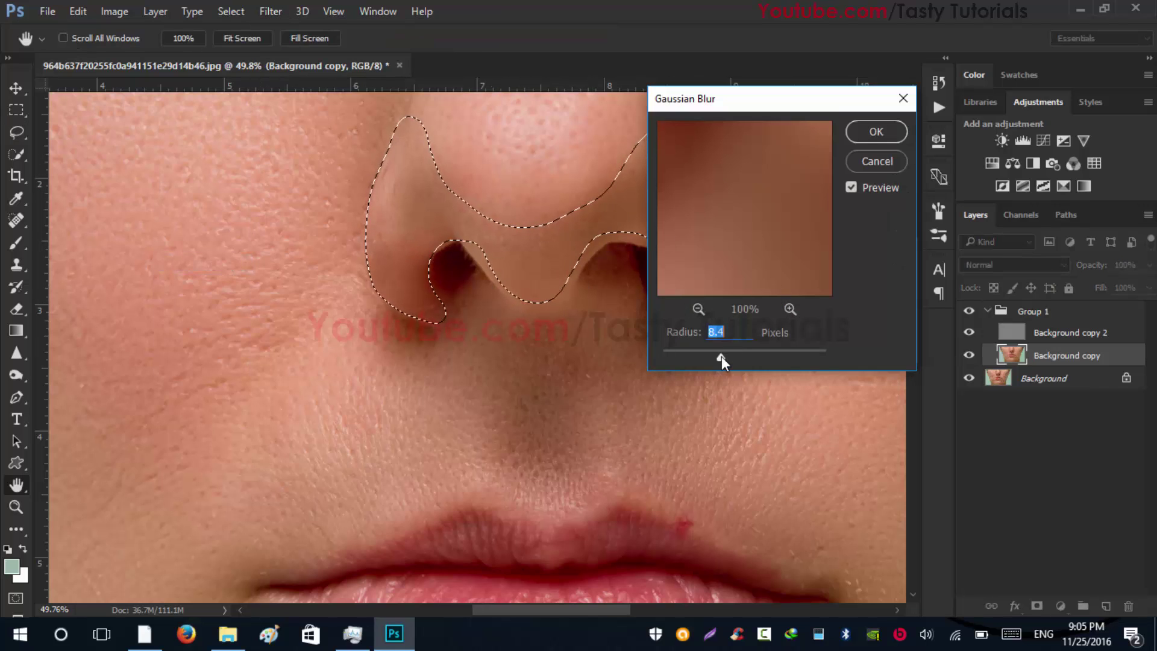
key("Return")
Step: Outline the skin under both eyes along the photo's upper edge, apply a Gaussian Blur, and deselect the areas
scroll(620, 276, "down", 3)
scroll(751, 250, "up", 2)
mouse_move(416, 208)
left_mouse_down()
mouse_move(577, 278)
mouse_move(759, 251)
mouse_move(735, 204)
mouse_move(421, 215)
left_mouse_up()
scroll(421, 215, "left", 5)
mouse_move(648, 244)
left_mouse_down()
mouse_move(438, 293)
mouse_move(649, 246)
left_mouse_up()
scroll(476, 338, "down", 2)
left_click(270, 11)
left_click(458, 180)
left_click_drag(728, 103, 819, 137)
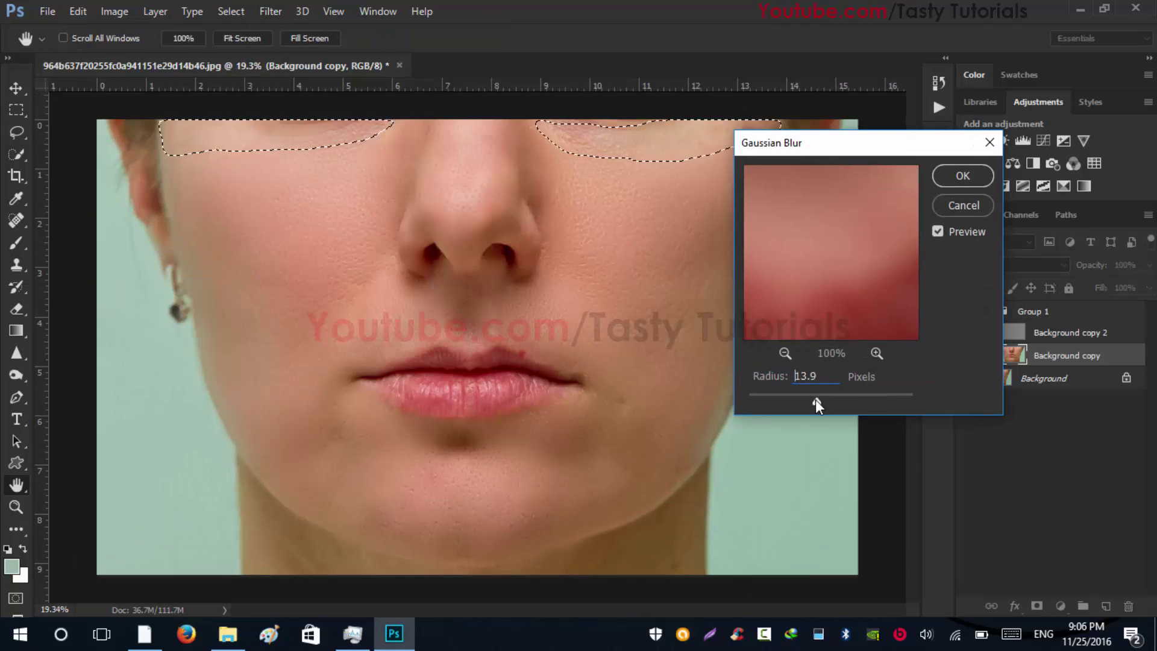
key("Return")
key("ctrl+d")
Step: Outline the whole neck below the jawline, apply a Gaussian Blur with a radius of 19.4 pixels, and deselect it
scroll(364, 389, "up", 2)
mouse_move(262, 208)
left_mouse_down()
mouse_move(269, 289)
mouse_move(775, 439)
mouse_move(837, 308)
mouse_move(588, 377)
mouse_move(302, 266)
mouse_move(263, 218)
left_mouse_up()
scroll(263, 218, "down", 2)
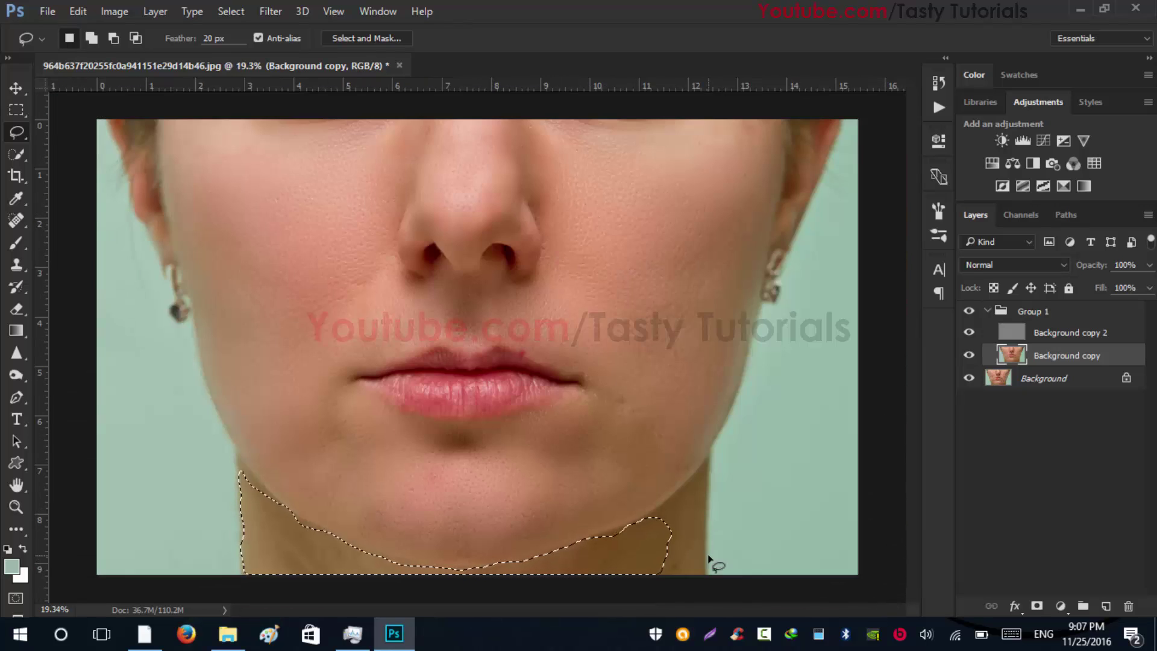
left_click_drag(684, 484, 702, 575)
key("ctrl+alt+f")
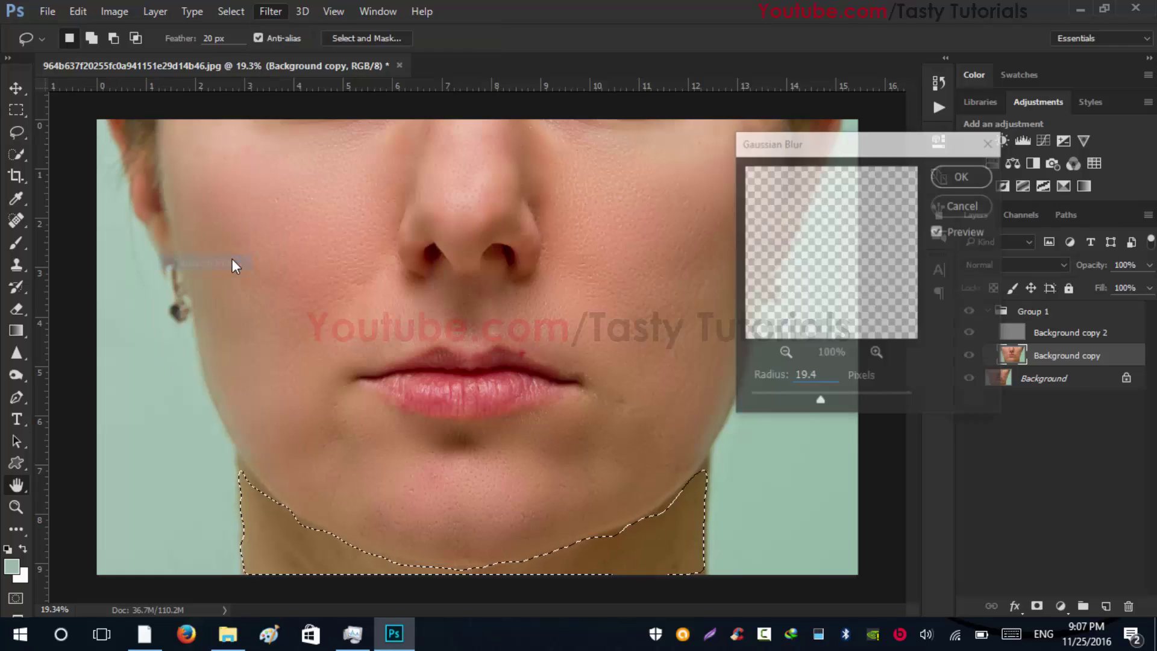
key("Return")
key("ctrl+d")
Step: Outline the lower lip from corner to corner with the Lasso tool, apply a Gaussian Blur, and deselect it
scroll(458, 355, "up", 4)
mouse_move(208, 402)
left_mouse_down()
mouse_move(403, 490)
mouse_move(599, 476)
mouse_move(732, 420)
mouse_move(426, 390)
left_mouse_up()
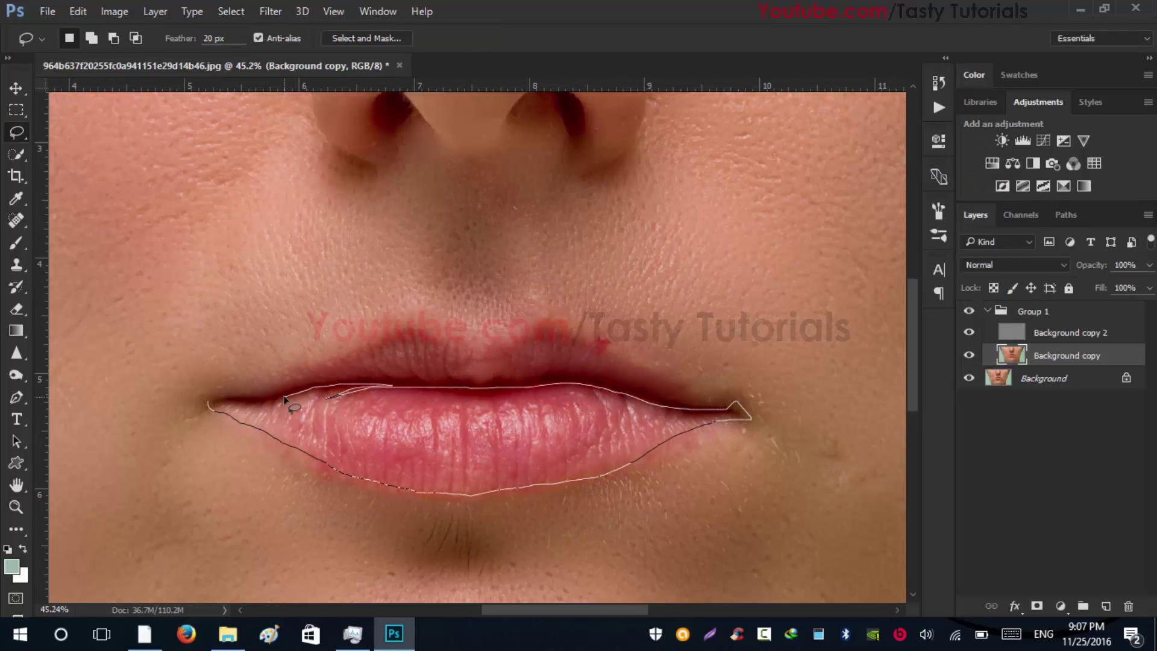
left_click(271, 11)
mouse_move(284, 399)
left_mouse_down()
mouse_move(348, 349)
mouse_move(597, 327)
mouse_move(697, 375)
mouse_move(730, 415)
mouse_move(632, 387)
mouse_move(220, 398)
left_mouse_up()
left_click(542, 253)
left_click(961, 173)
key("ctrl+d")
Step: Apply a Gaussian Blur to the outlined upper lip and deselect it
left_click(271, 11)
key("Return")
key("l")
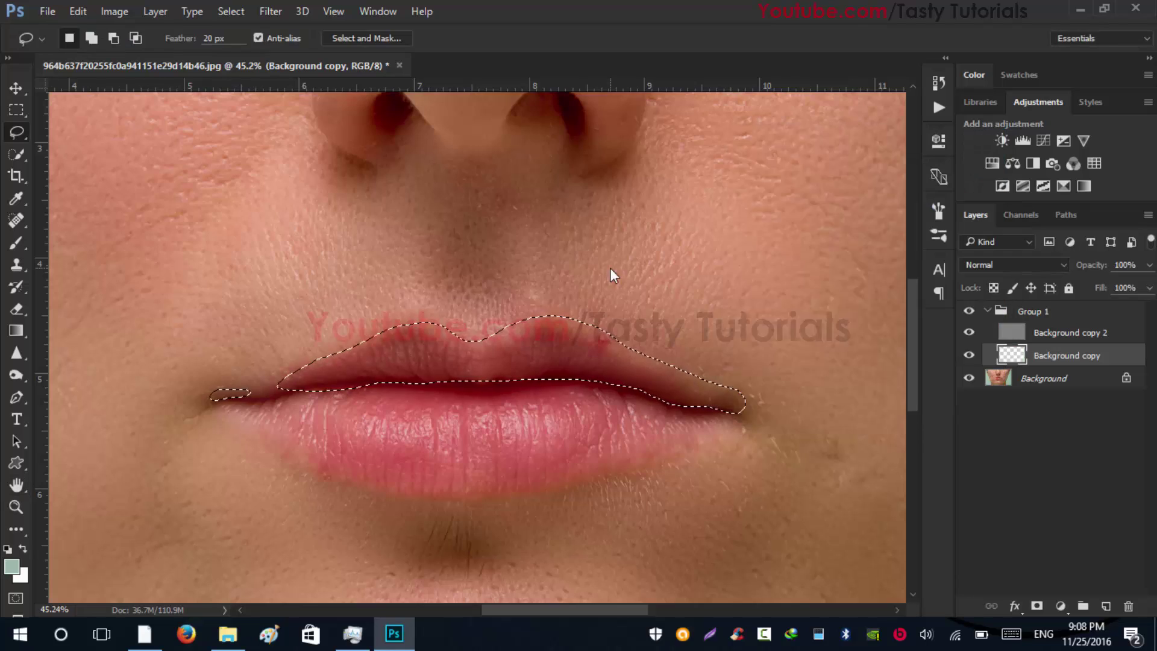
key("ctrl+d")
Step: Outline the lower cheek beside the mouth corner on the photo's right side, apply a Gaussian Blur of about 18 pixels, and deselect it
scroll(612, 272, "down", 2)
mouse_move(699, 280)
left_mouse_down()
mouse_move(783, 387)
mouse_move(699, 280)
left_mouse_up()
left_click(271, 10)
mouse_move(361, 198)
left_click(217, 261)
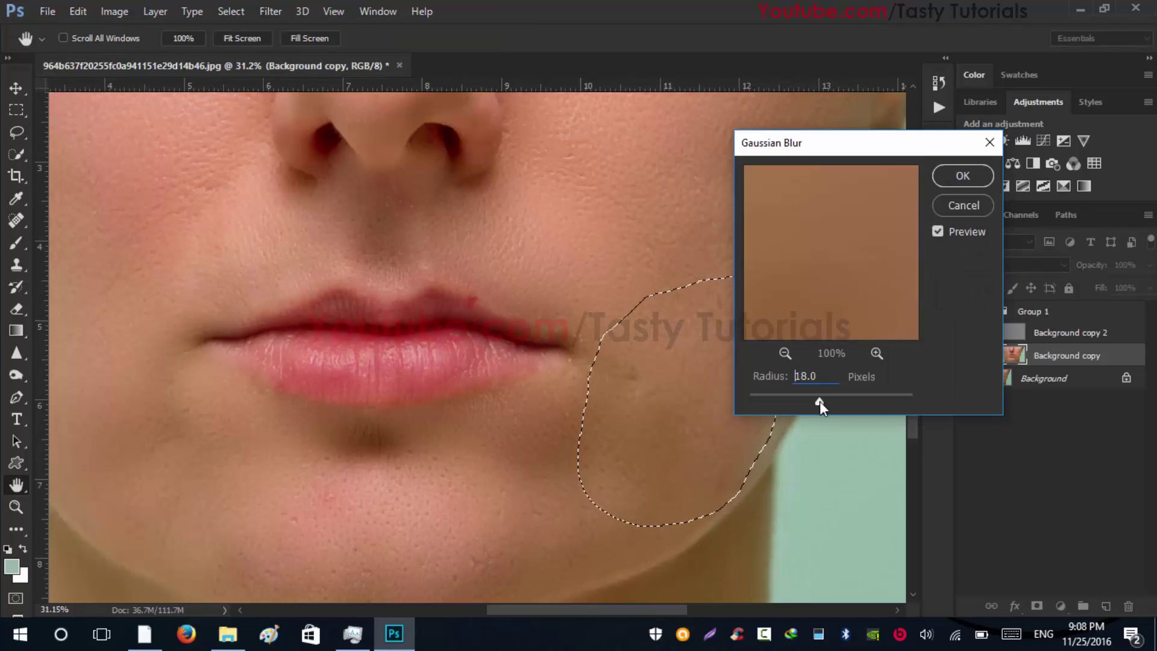
key("Return")
key("ctrl+d")
Step: Remove the red spot on the upper lip's edge in the Background copy layer with the Spot Healing Brush
scroll(543, 292, "down", 2)
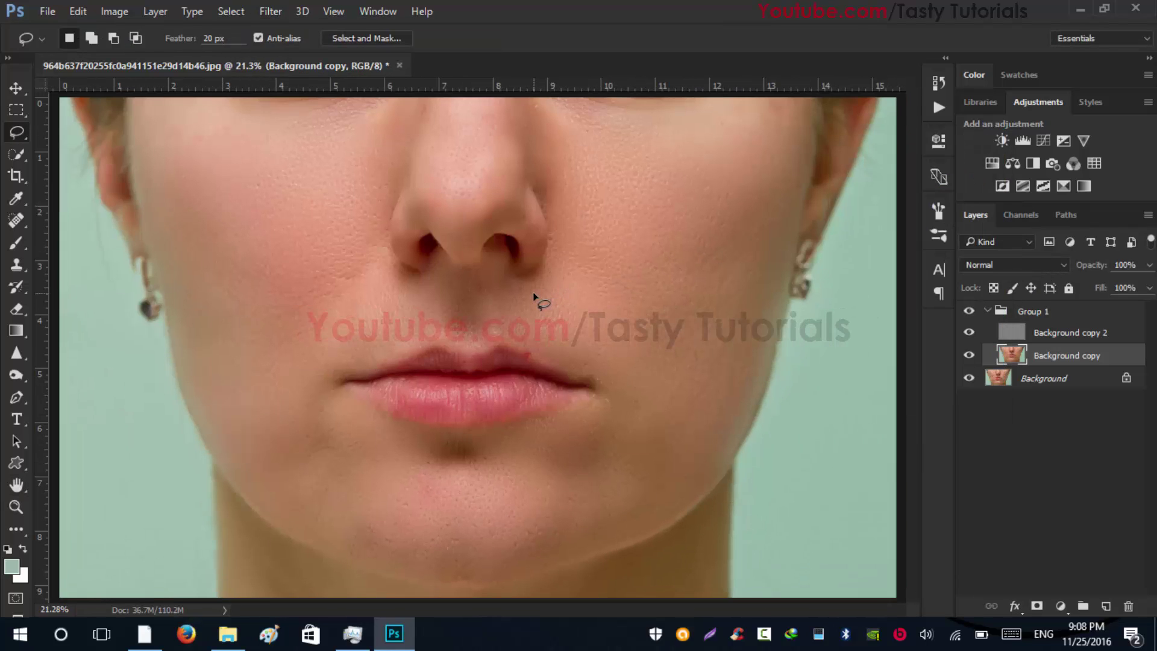
scroll(530, 398, "up", 3)
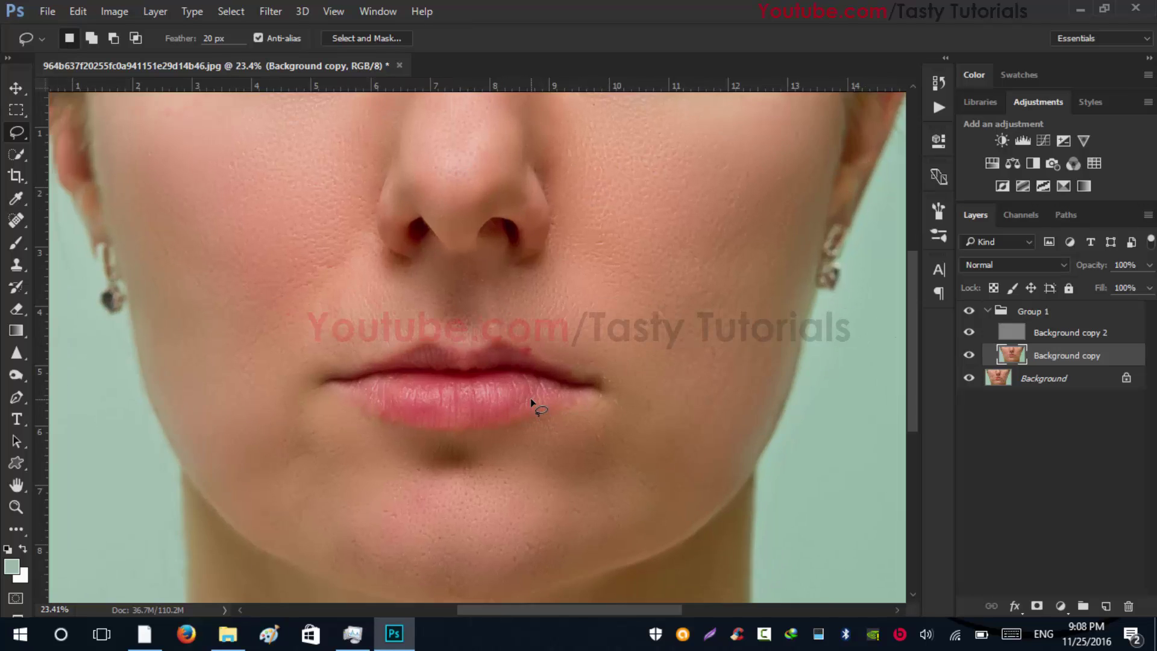
scroll(525, 295, "down", 4)
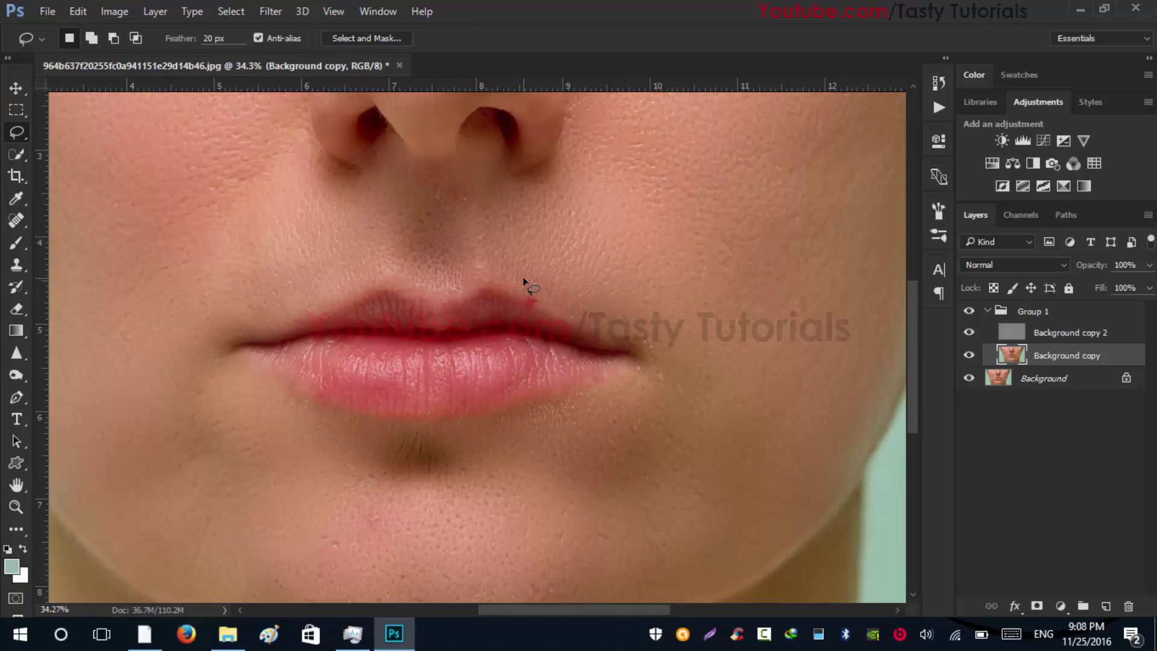
scroll(503, 218, "up", 3)
scroll(504, 219, "up", 3)
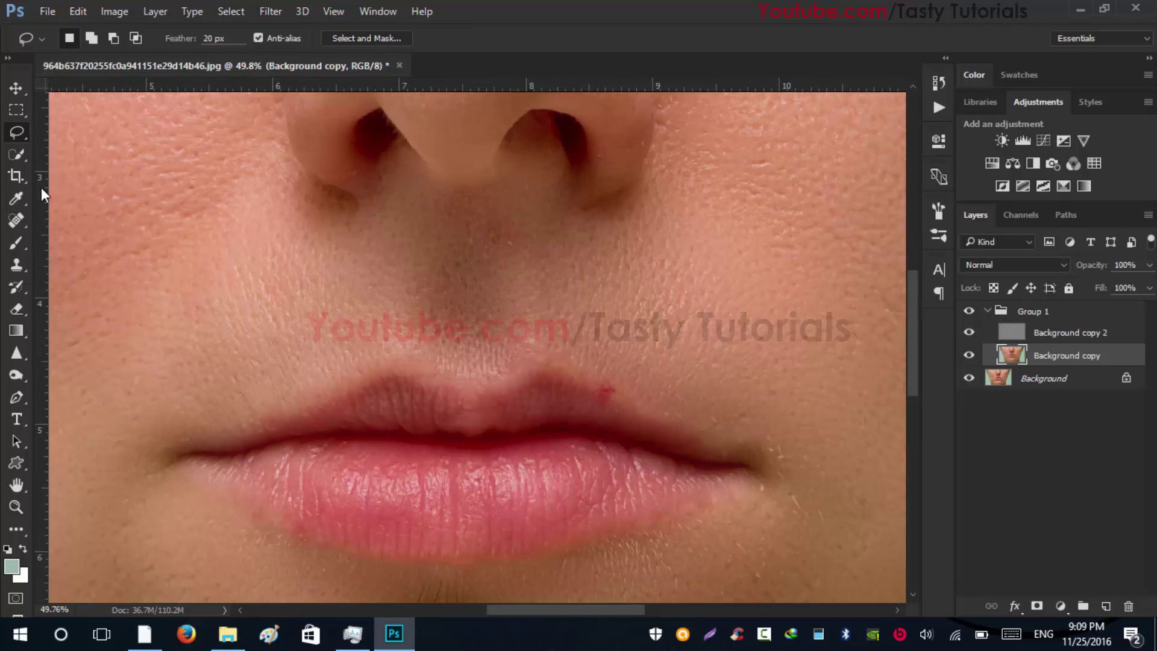
left_click(16, 221)
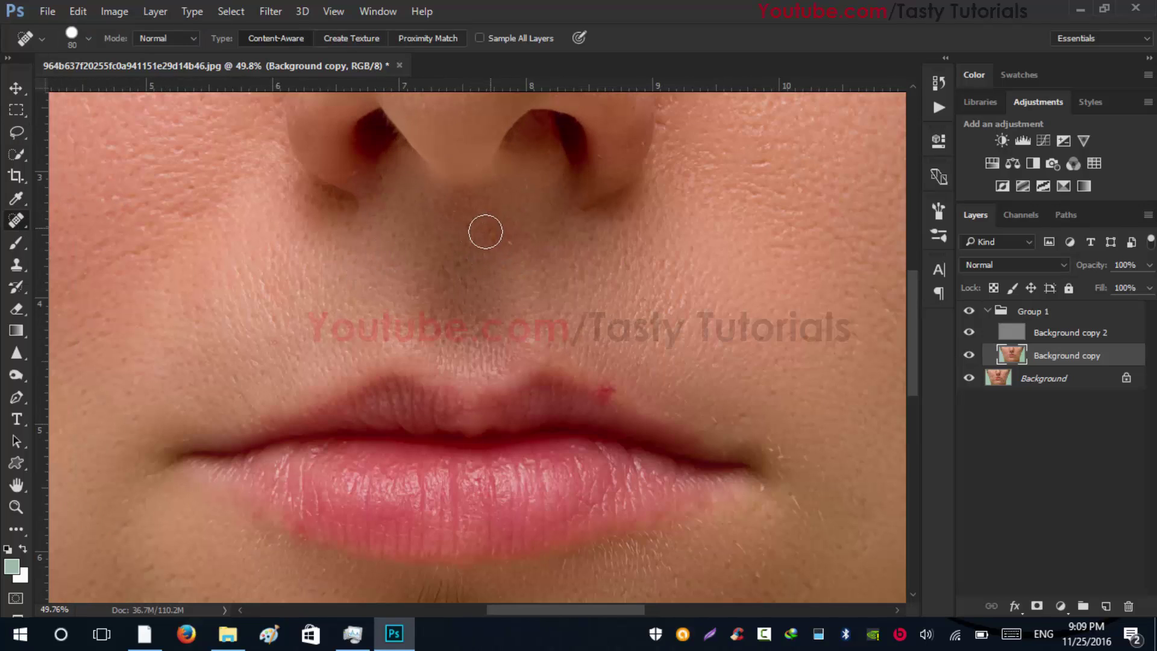
left_click(606, 390)
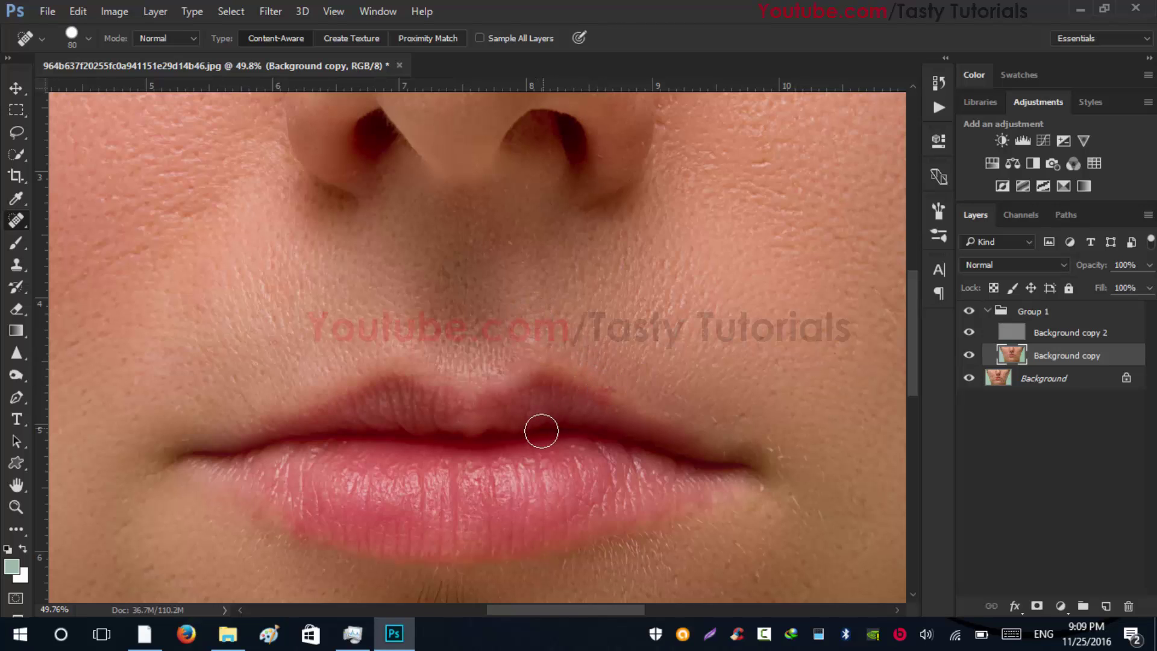
Step: Heal the rest of the lip spot and the blemish high on the cheek near the ear on the Background copy 2 layer
left_click(1001, 337)
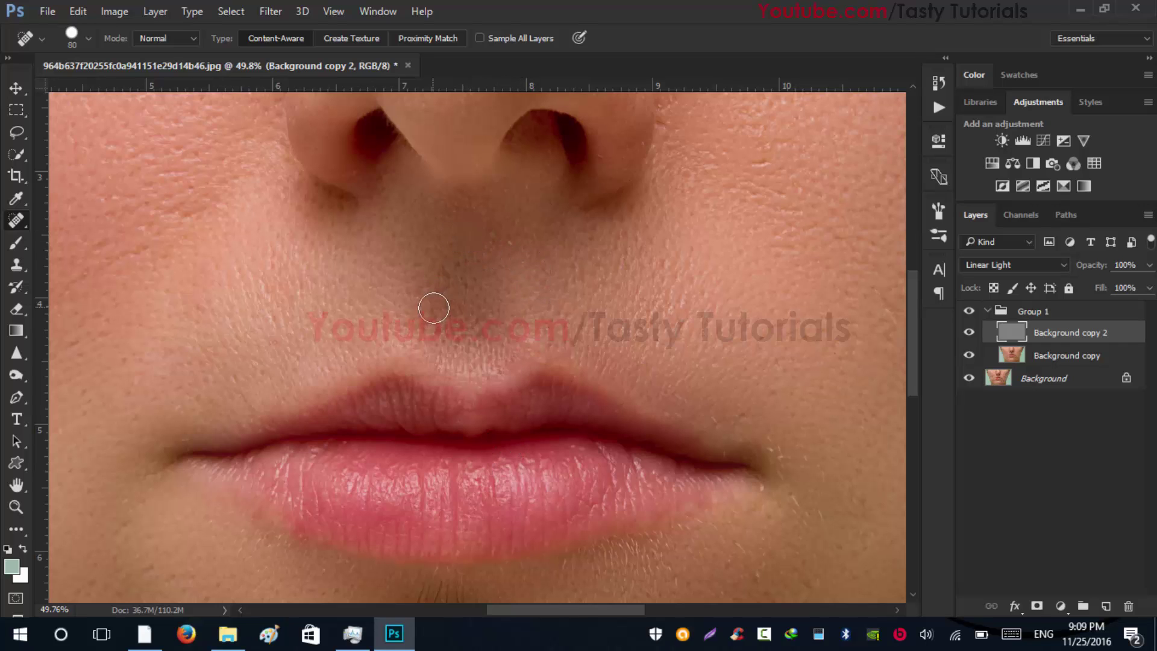
scroll(434, 306, "down", 3)
scroll(434, 308, "down", 1)
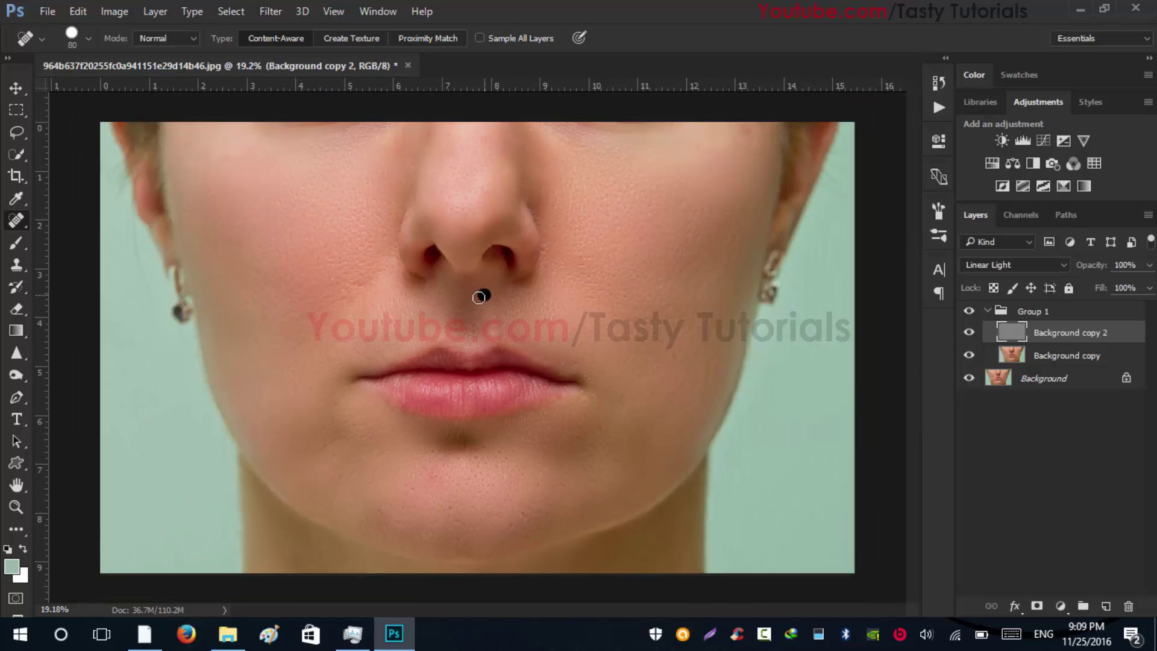
scroll(710, 189, "up", 2)
left_click(787, 104)
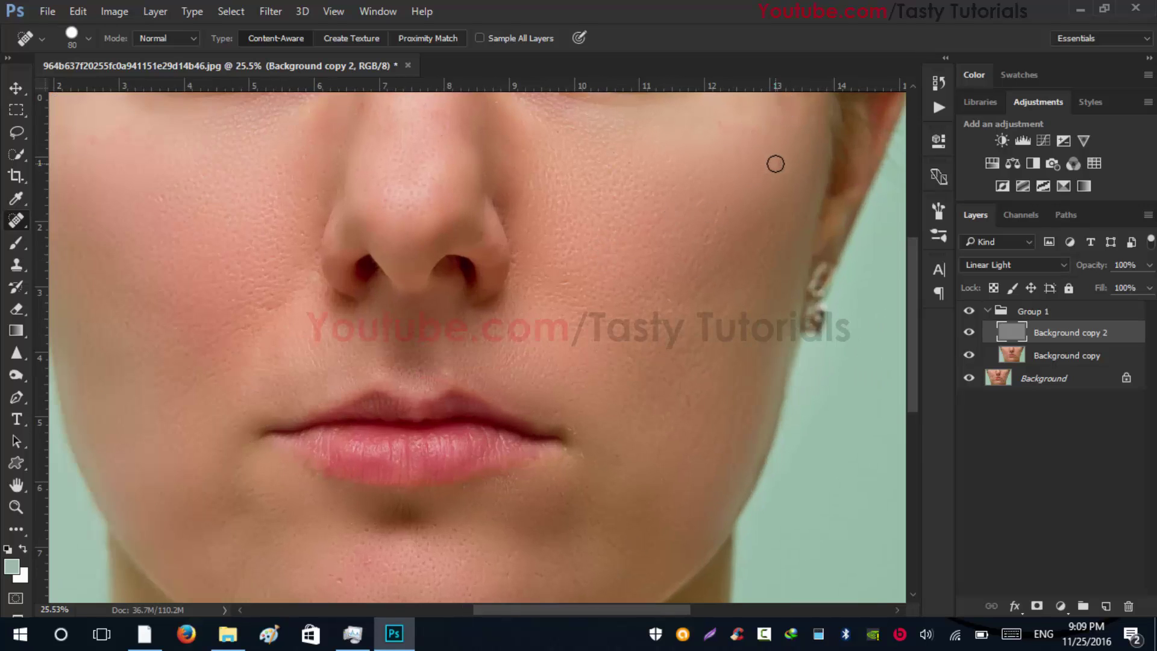
scroll(473, 228, "down", 2)
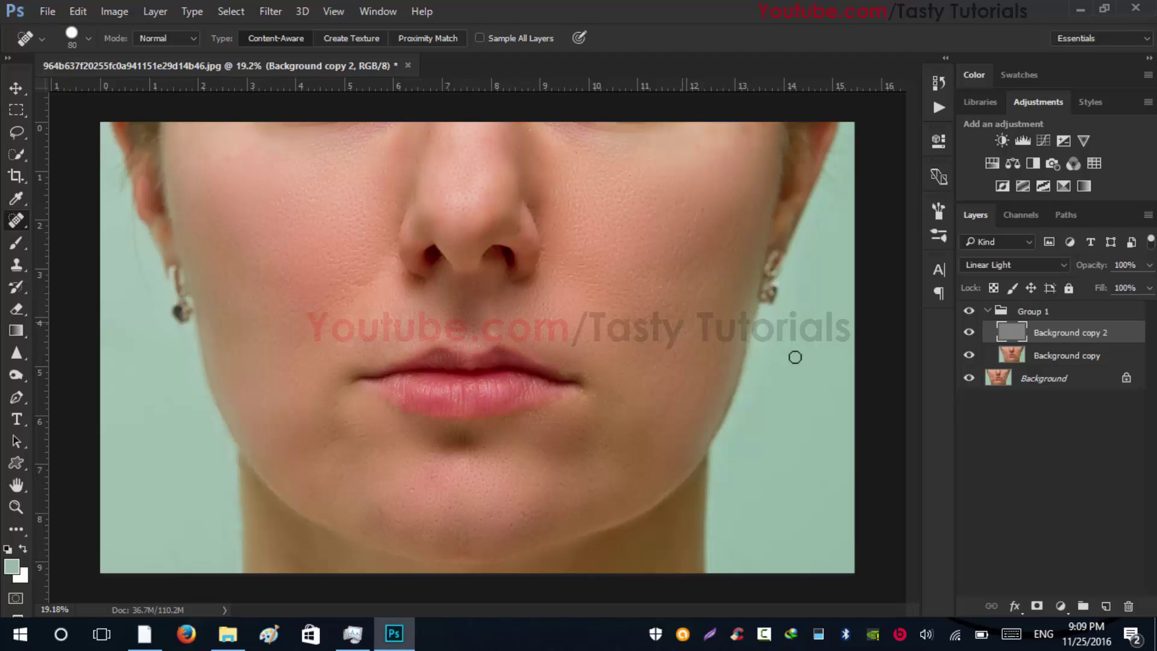
Step: Stamp all visible layers into a new layer above Group 1 and open the Camera Raw Filter for it
left_click(1013, 472)
key("ctrl+shift+alt+e")
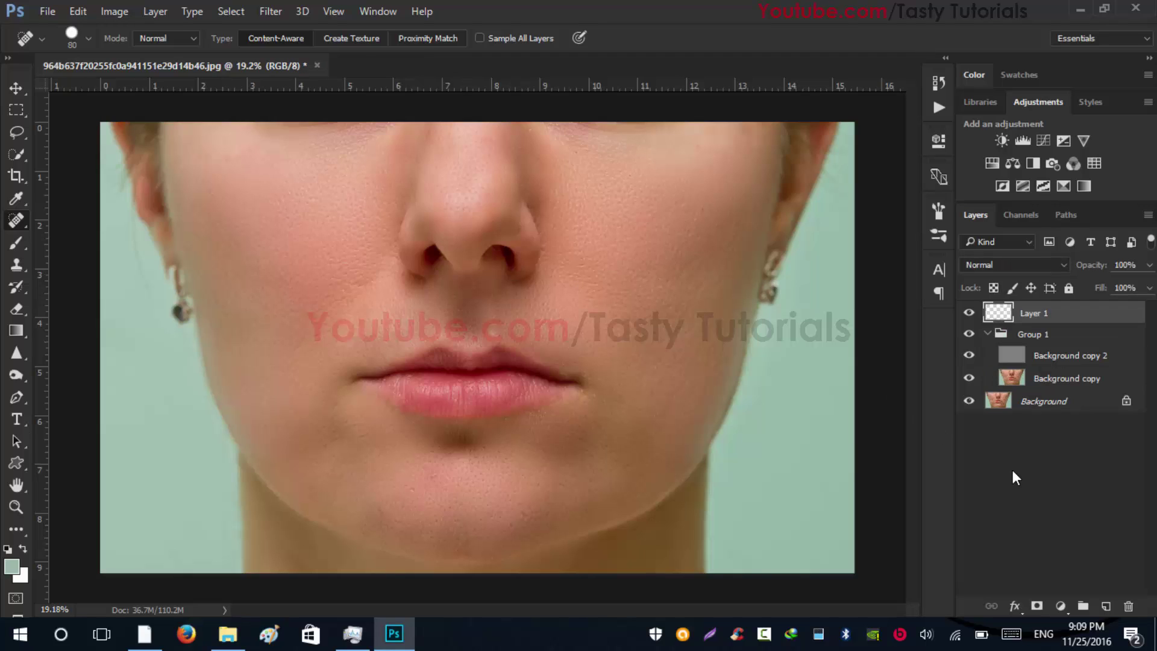
left_click(271, 11)
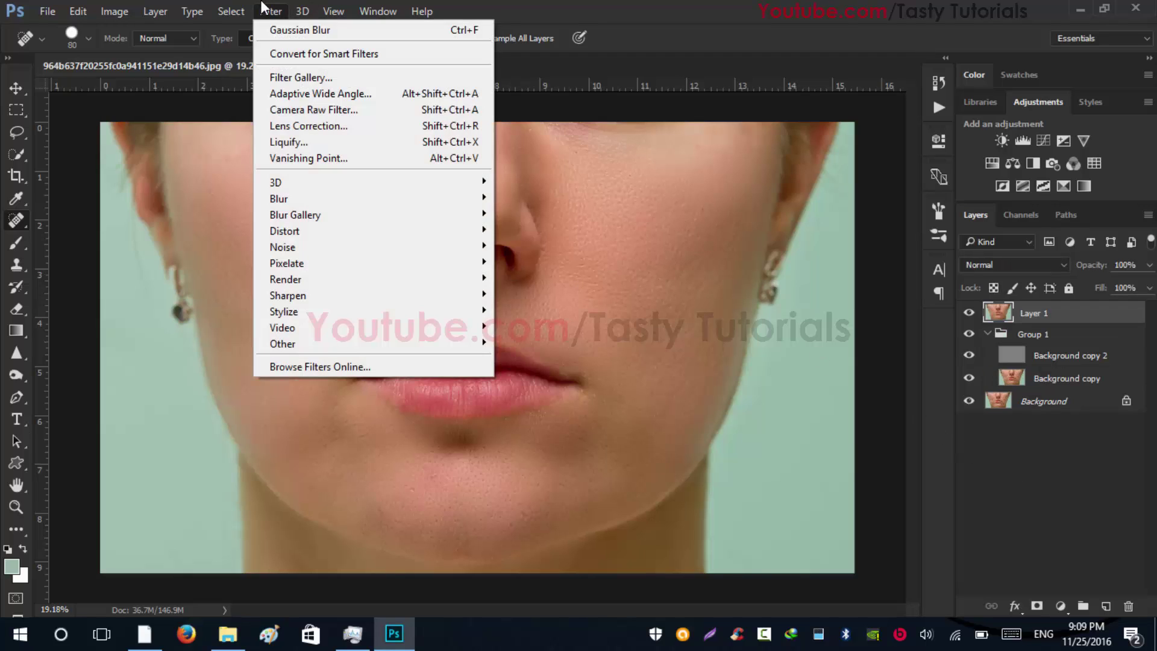
left_click(302, 110)
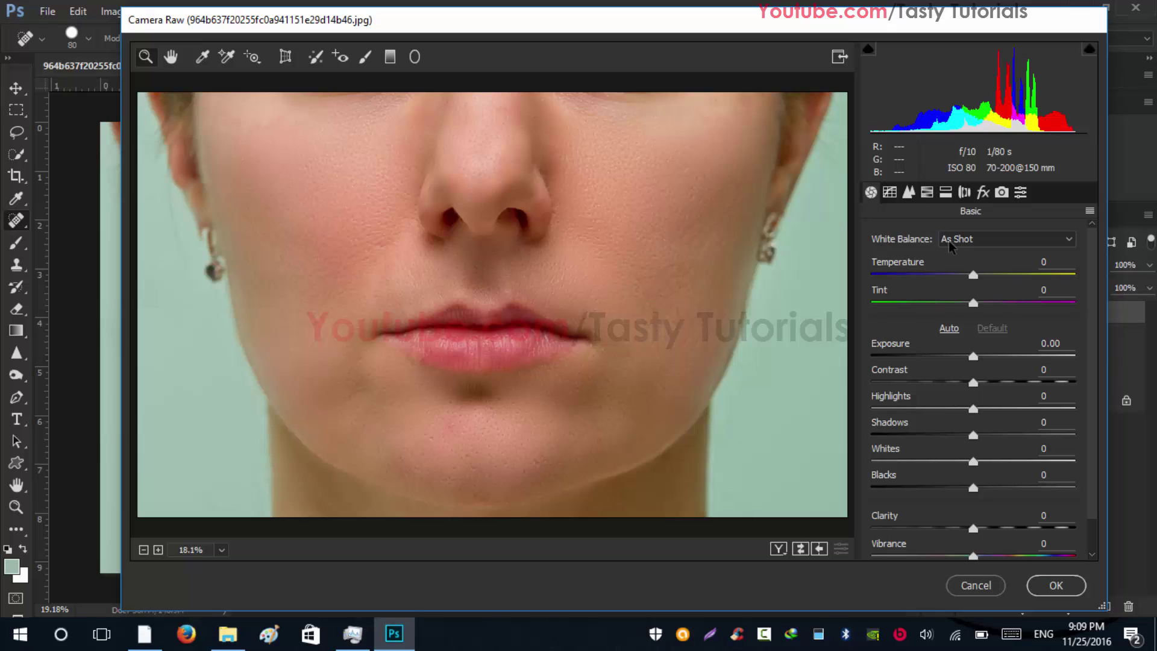
Step: Raise the contrast to +7 and the exposure to +0.15 in Camera Raw and apply the filter to Layer 1
mouse_move(974, 385)
left_mouse_down()
mouse_move(987, 386)
mouse_move(979, 363)
left_mouse_up()
left_click(973, 356)
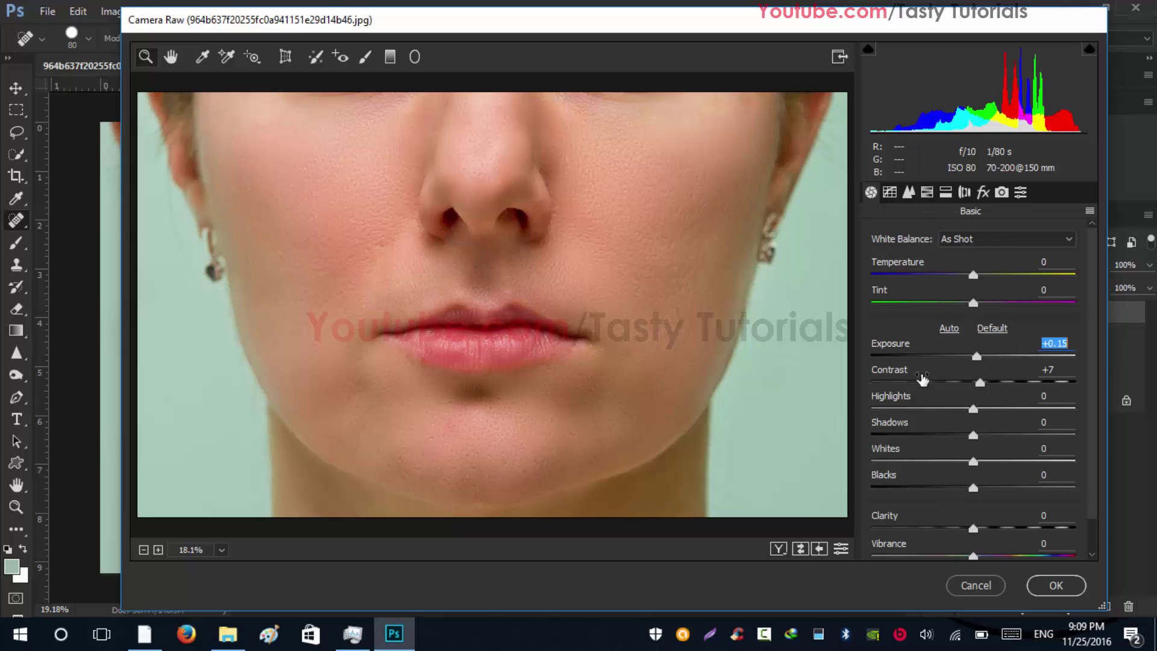
left_click(1040, 585)
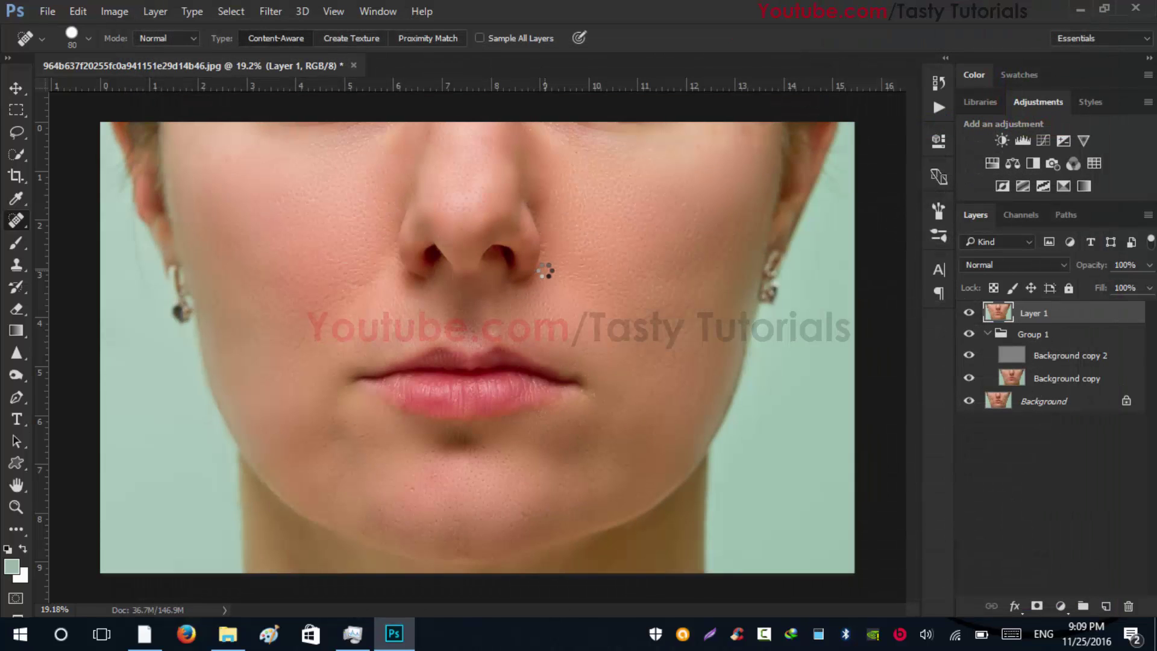
Step: Apply the basic Sharpen filter to Layer 1
scroll(545, 271, "up", 3)
scroll(498, 262, "down", 1)
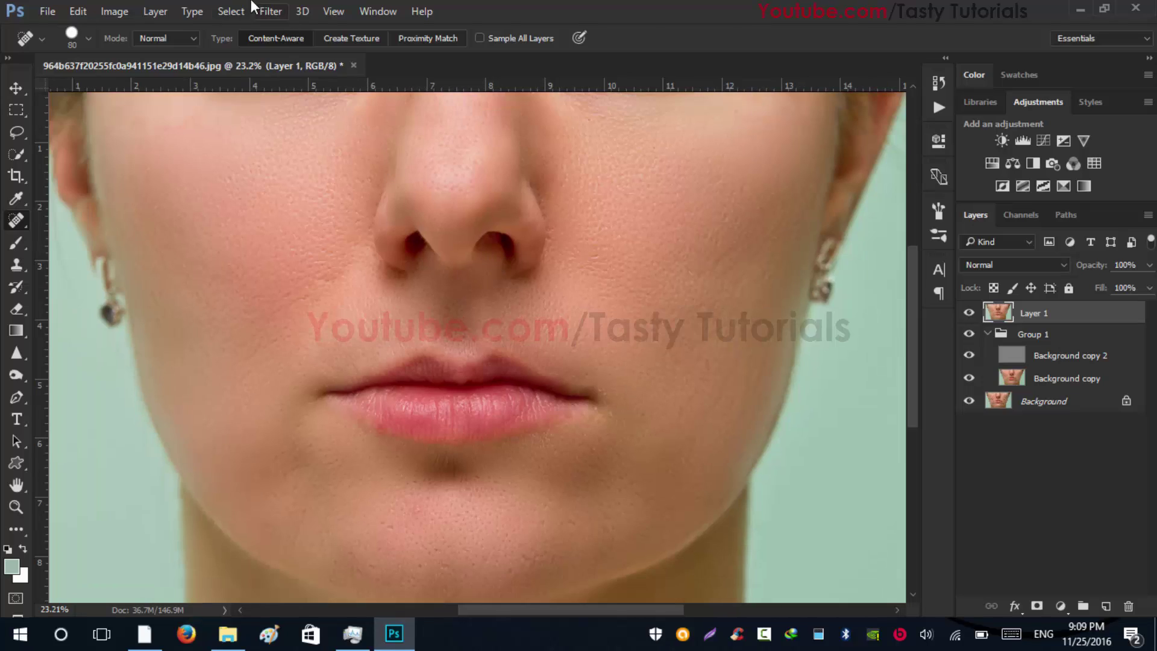
left_click(271, 11)
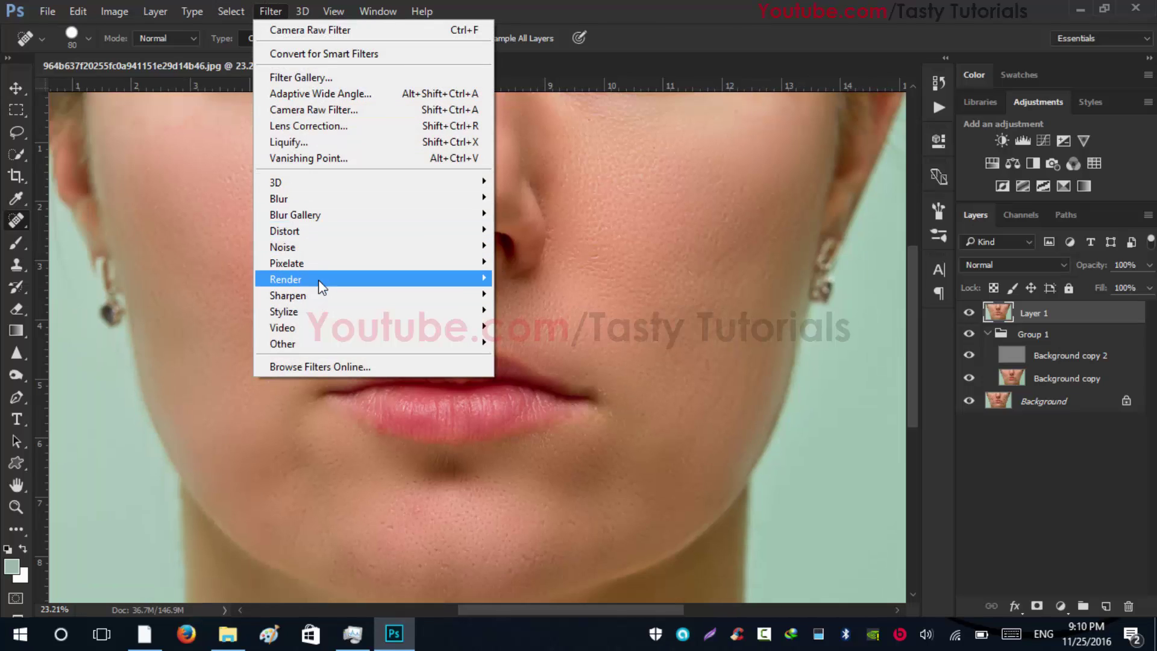
mouse_move(289, 297)
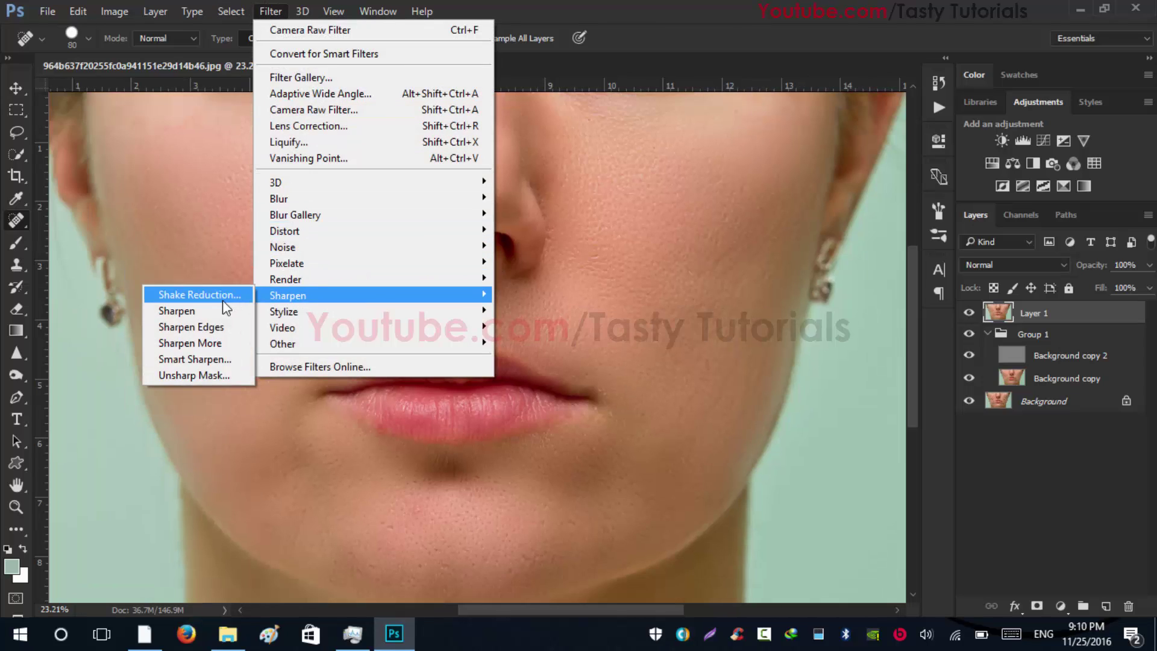
left_click(208, 312)
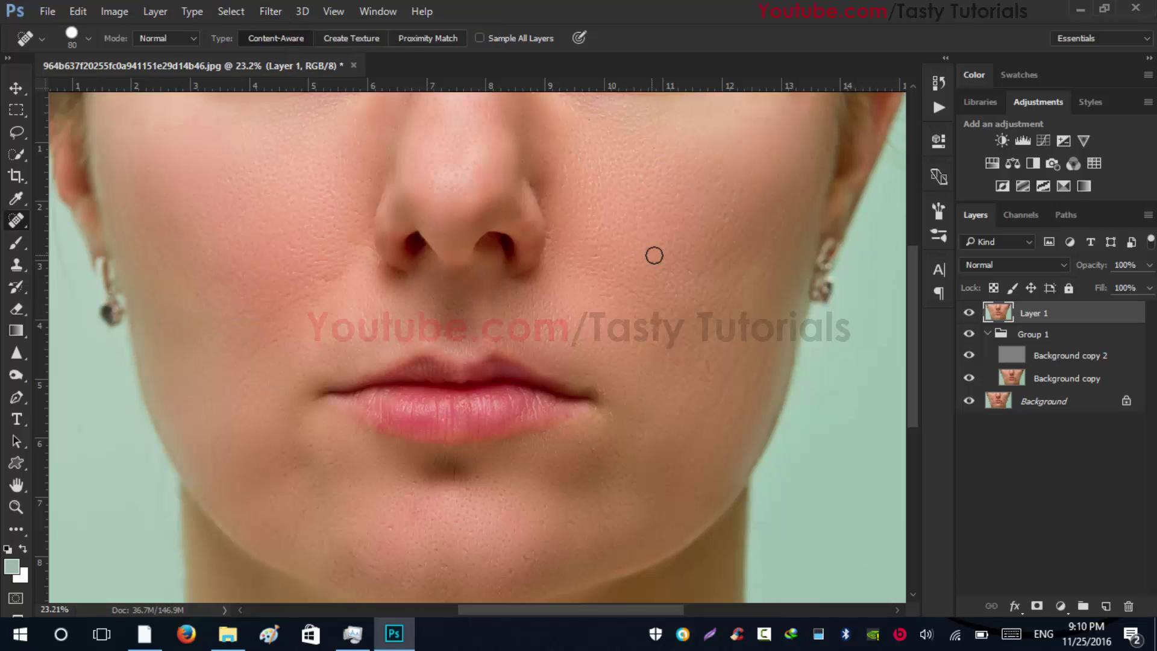
Step: Collapse Group 1 and hide it, leaving Layer 1 and the Background layer visible
scroll(654, 254, "up", 6)
scroll(654, 255, "down", 3)
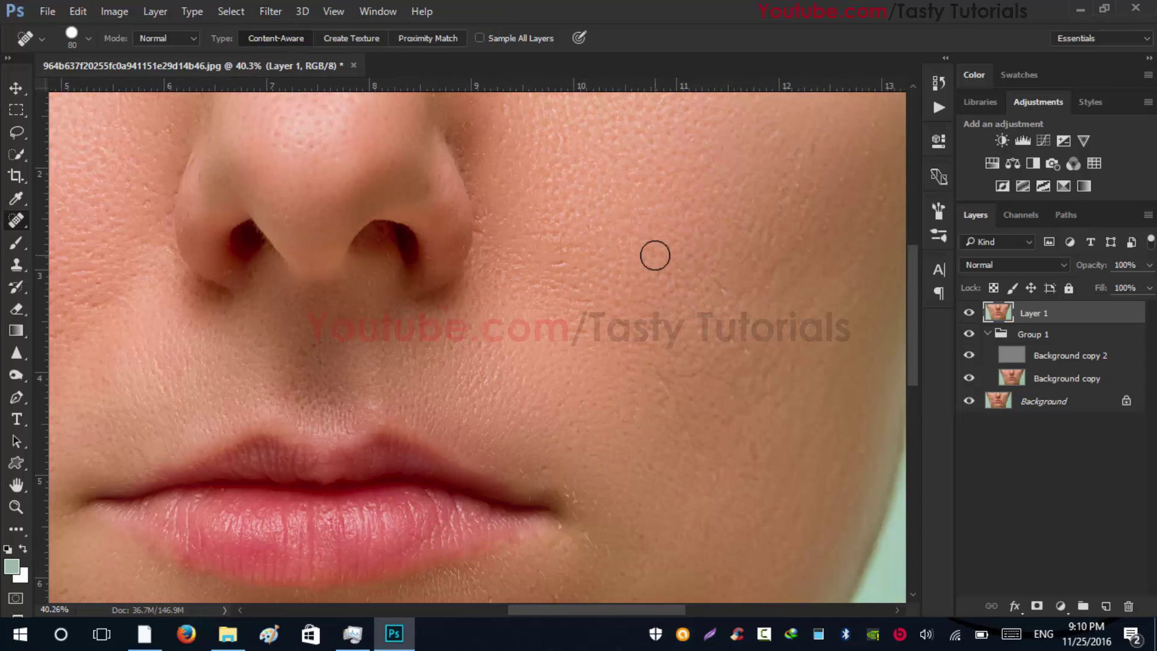
scroll(651, 254, "down", 2)
scroll(649, 253, "down", 4)
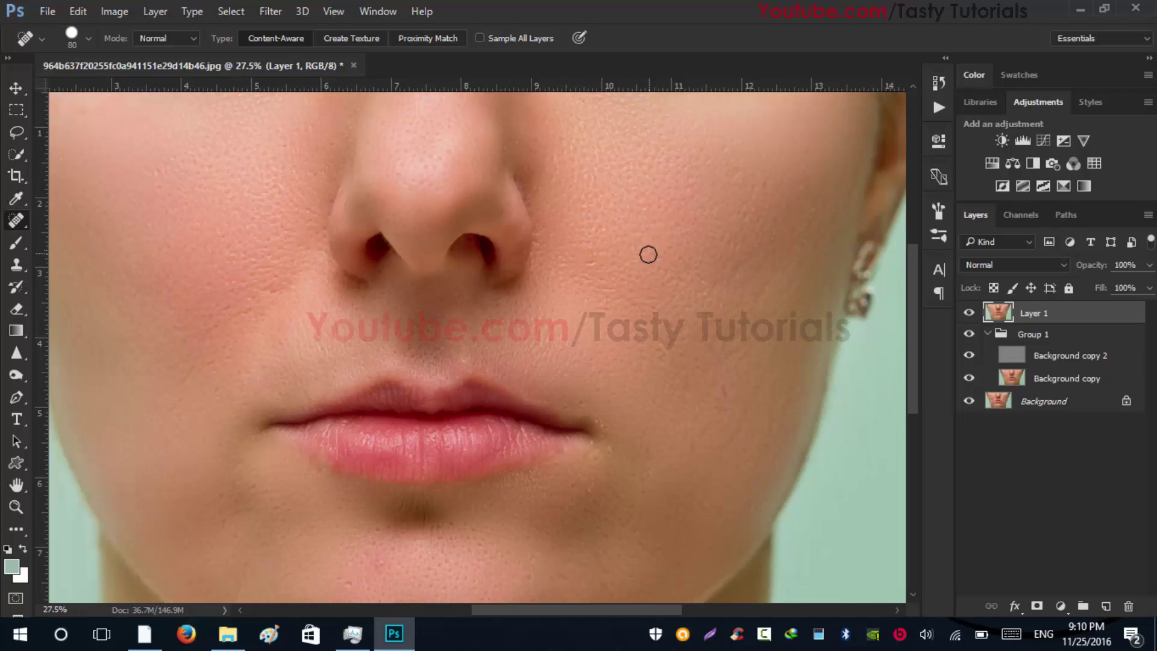
scroll(491, 292, "up", 2)
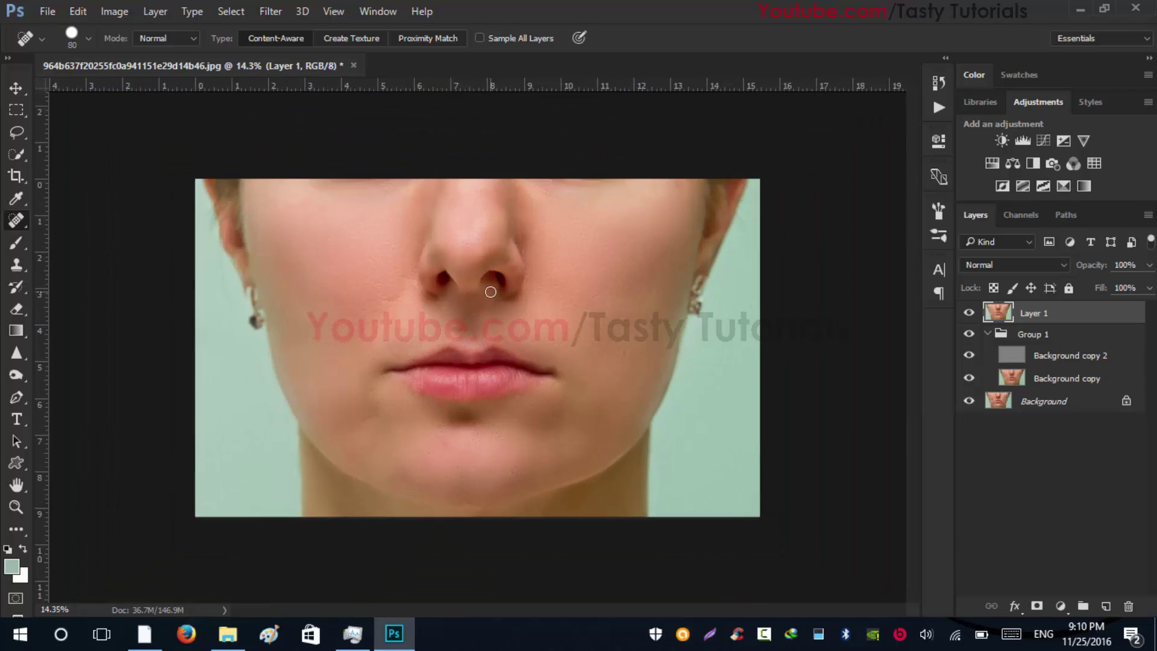
left_click(987, 333)
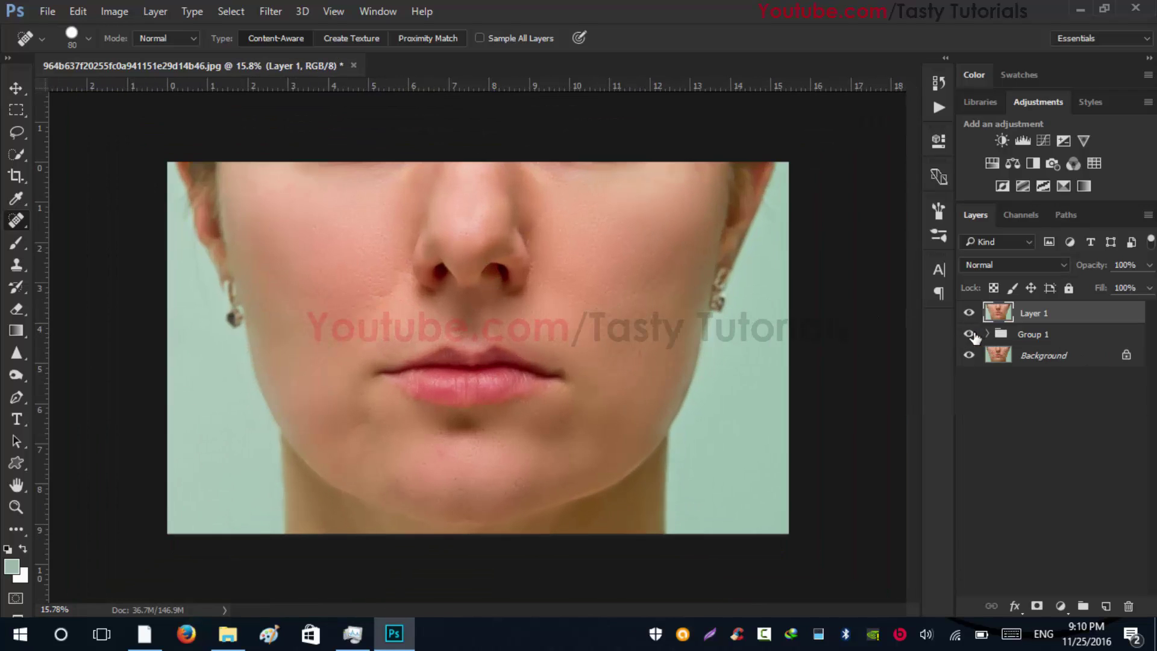
left_click(968, 334)
Step: Compare the retouched face with the original by repeatedly hiding and showing Layer 1, ending with it shown
scroll(559, 280, "up", 2)
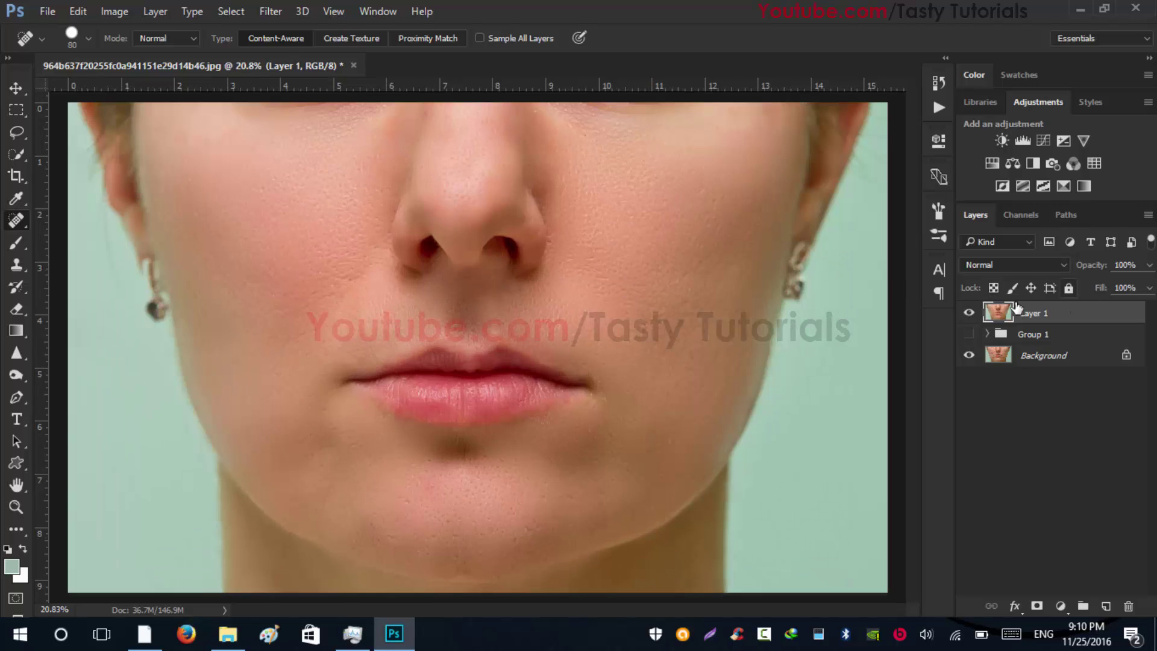
left_click(969, 313)
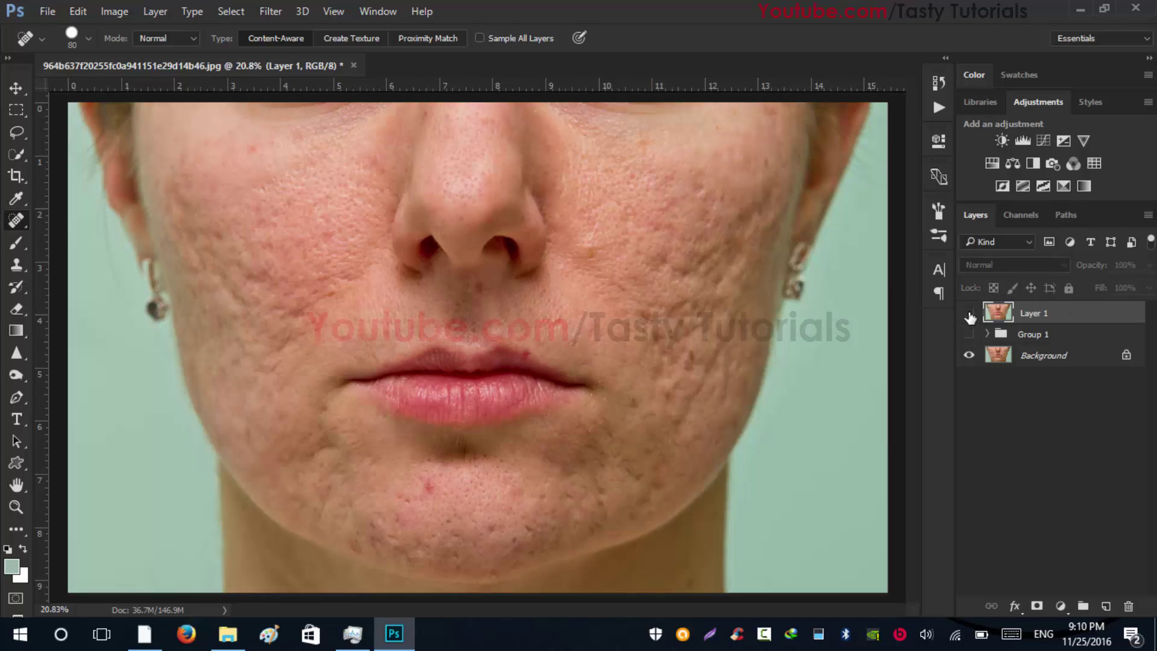
left_click(969, 313)
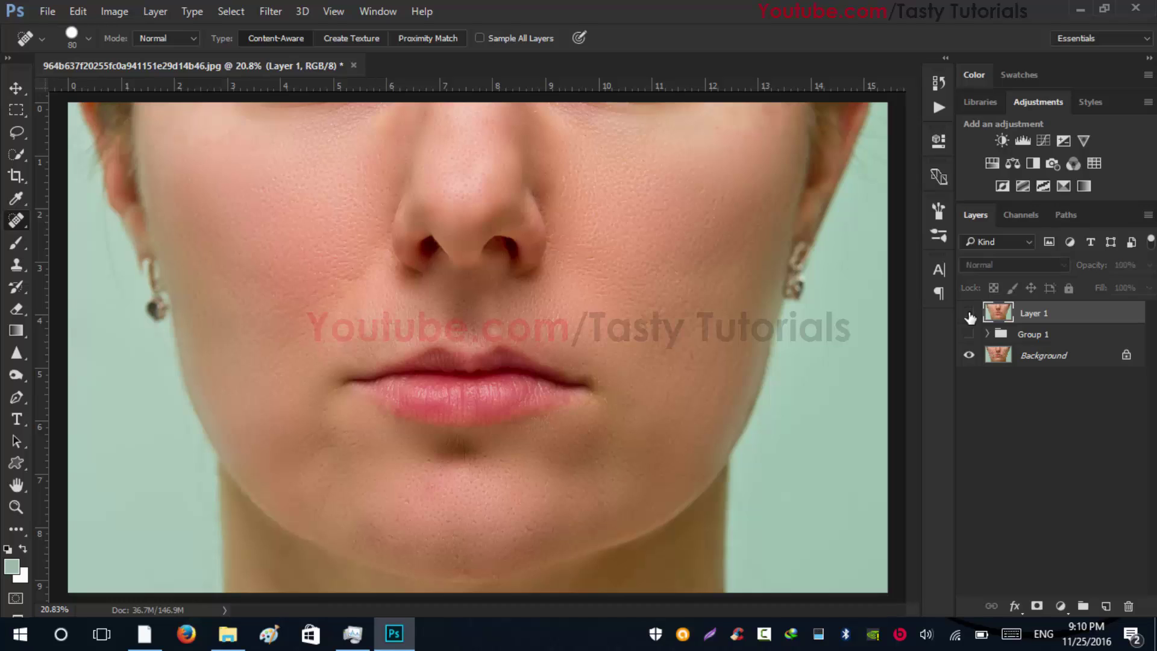
left_click(969, 314)
left_click(968, 313)
left_click(969, 313)
left_click(969, 314)
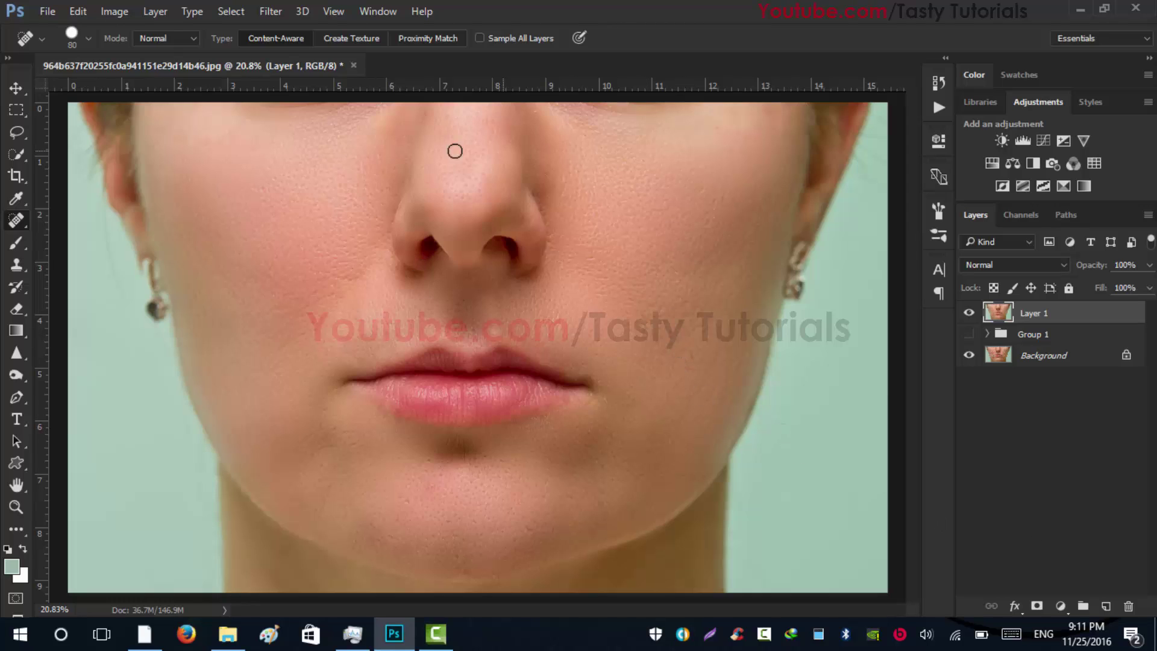
left_click(16, 89)
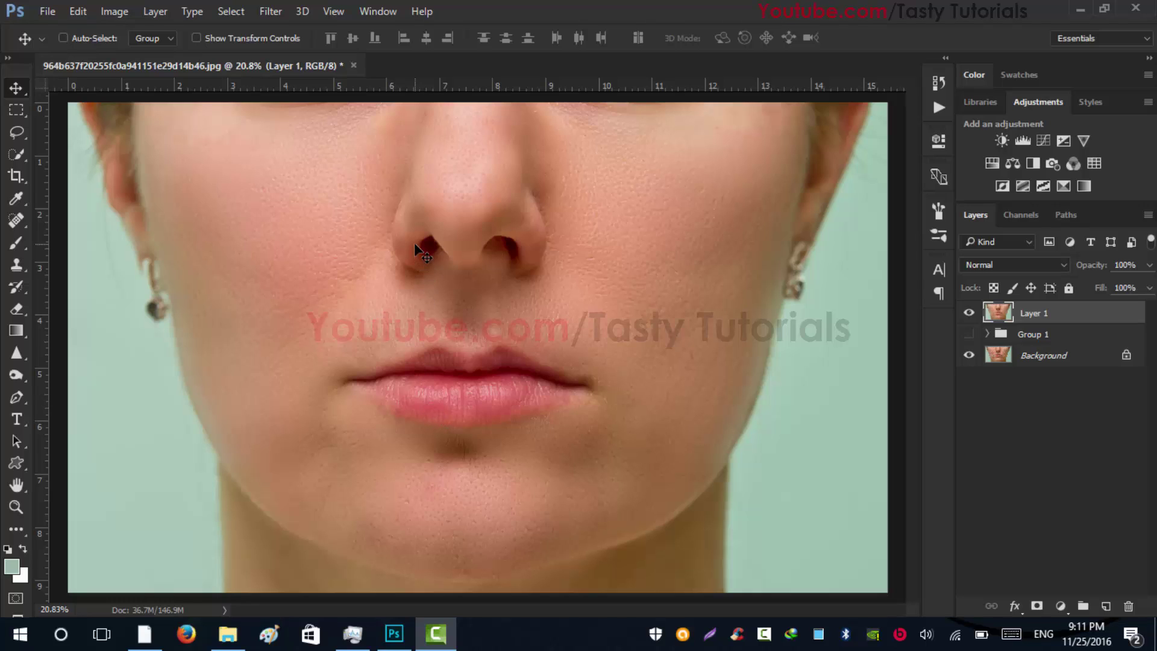
scroll(444, 354, "up", 3)
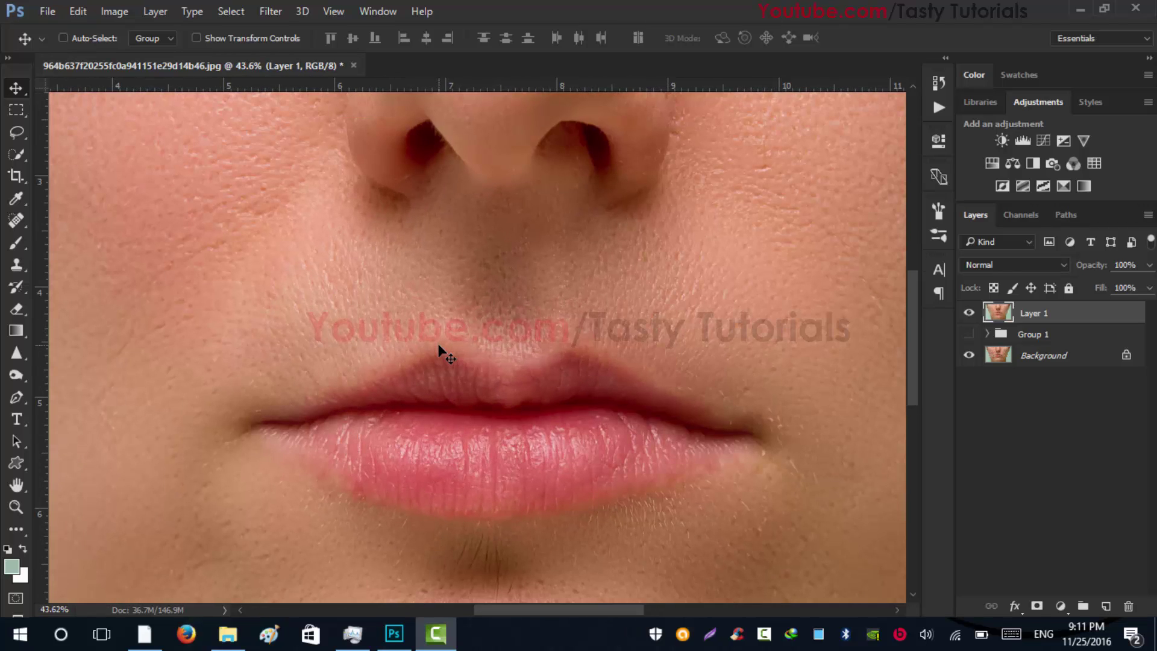
scroll(444, 354, "down", 3)
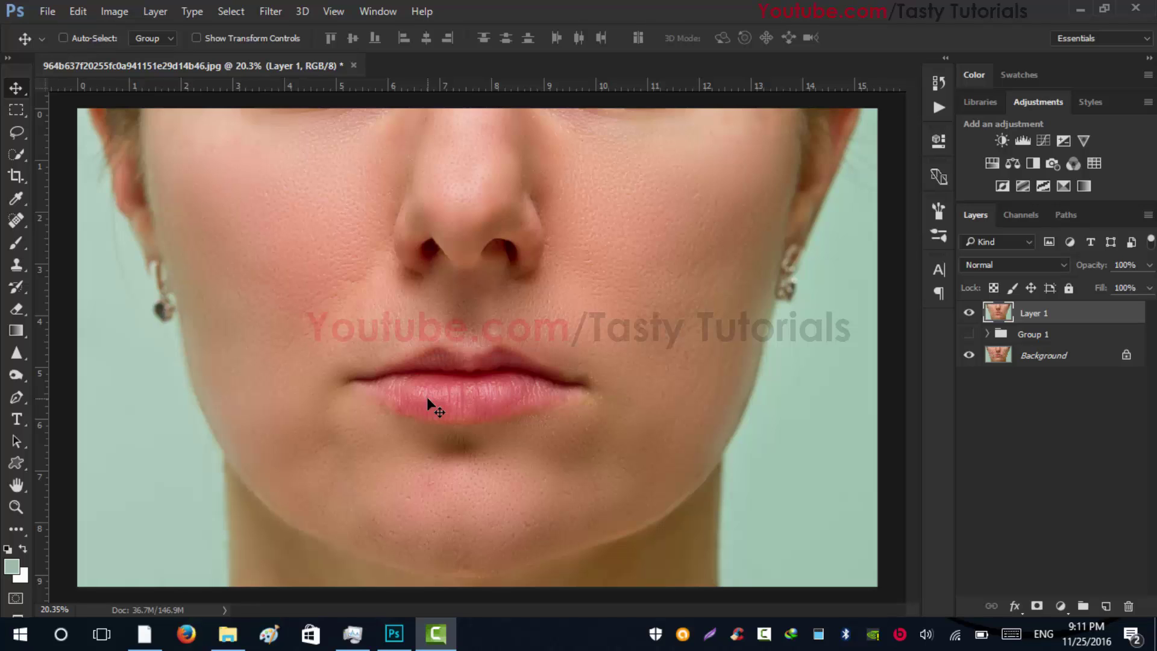
scroll(427, 396, "down", 1)
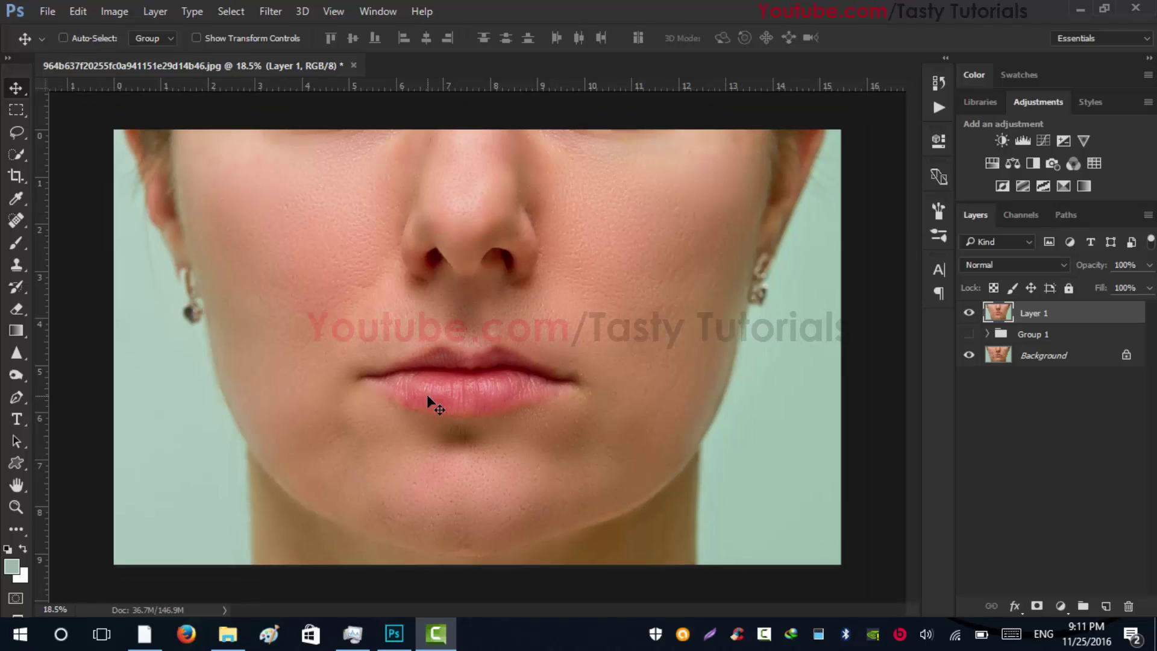